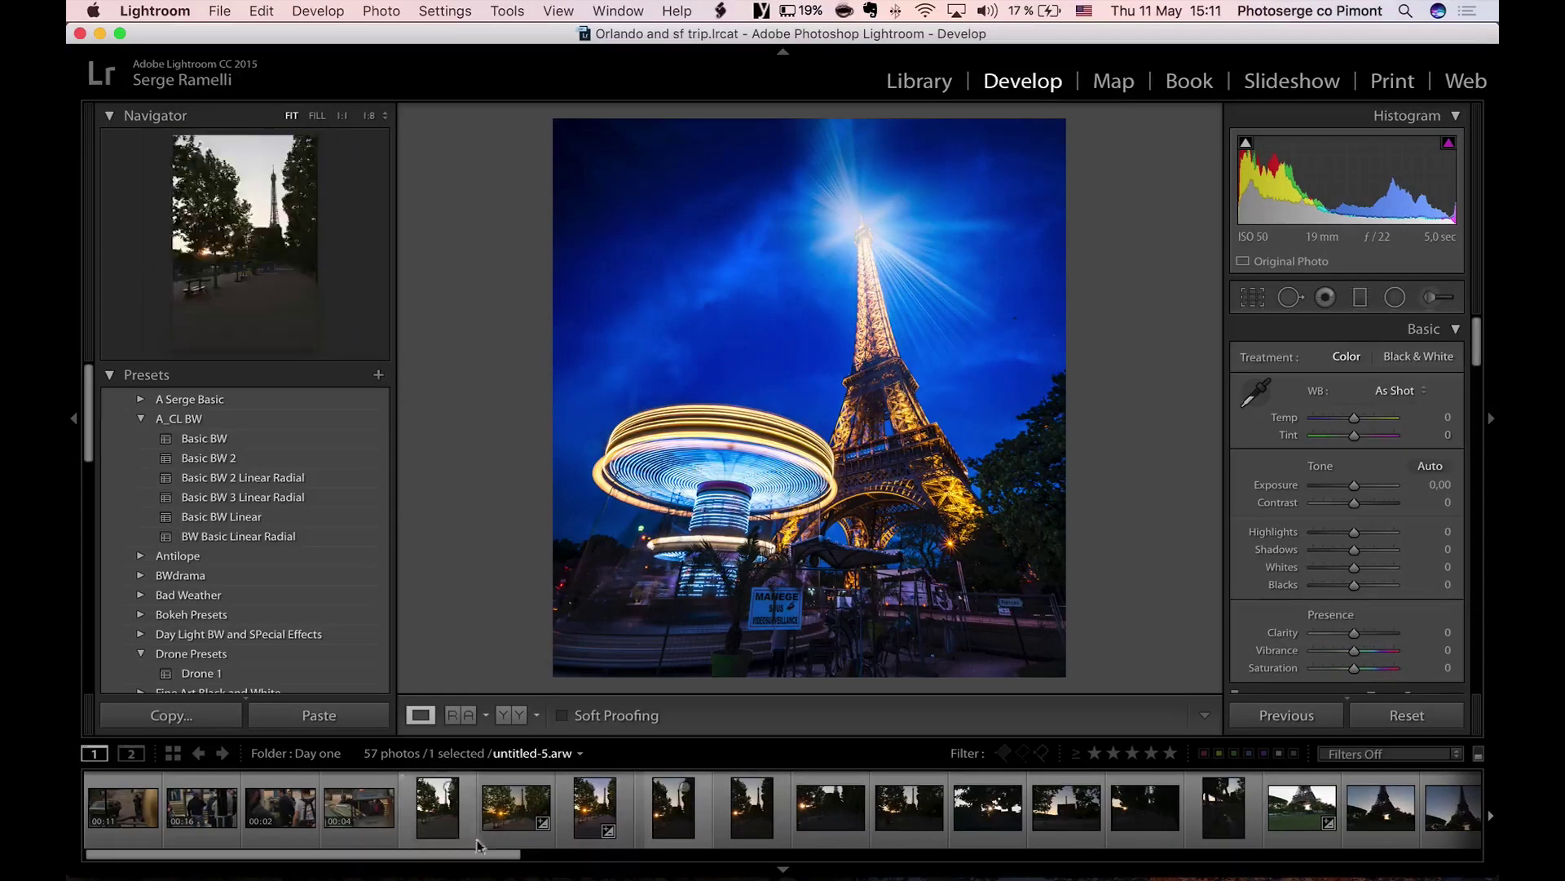
# Select the dark carousel shots untitled-51 and untitled-52 together after checking their exposure info
pyautogui.moveTo(479, 860); pyautogui.dragTo(1486, 877)
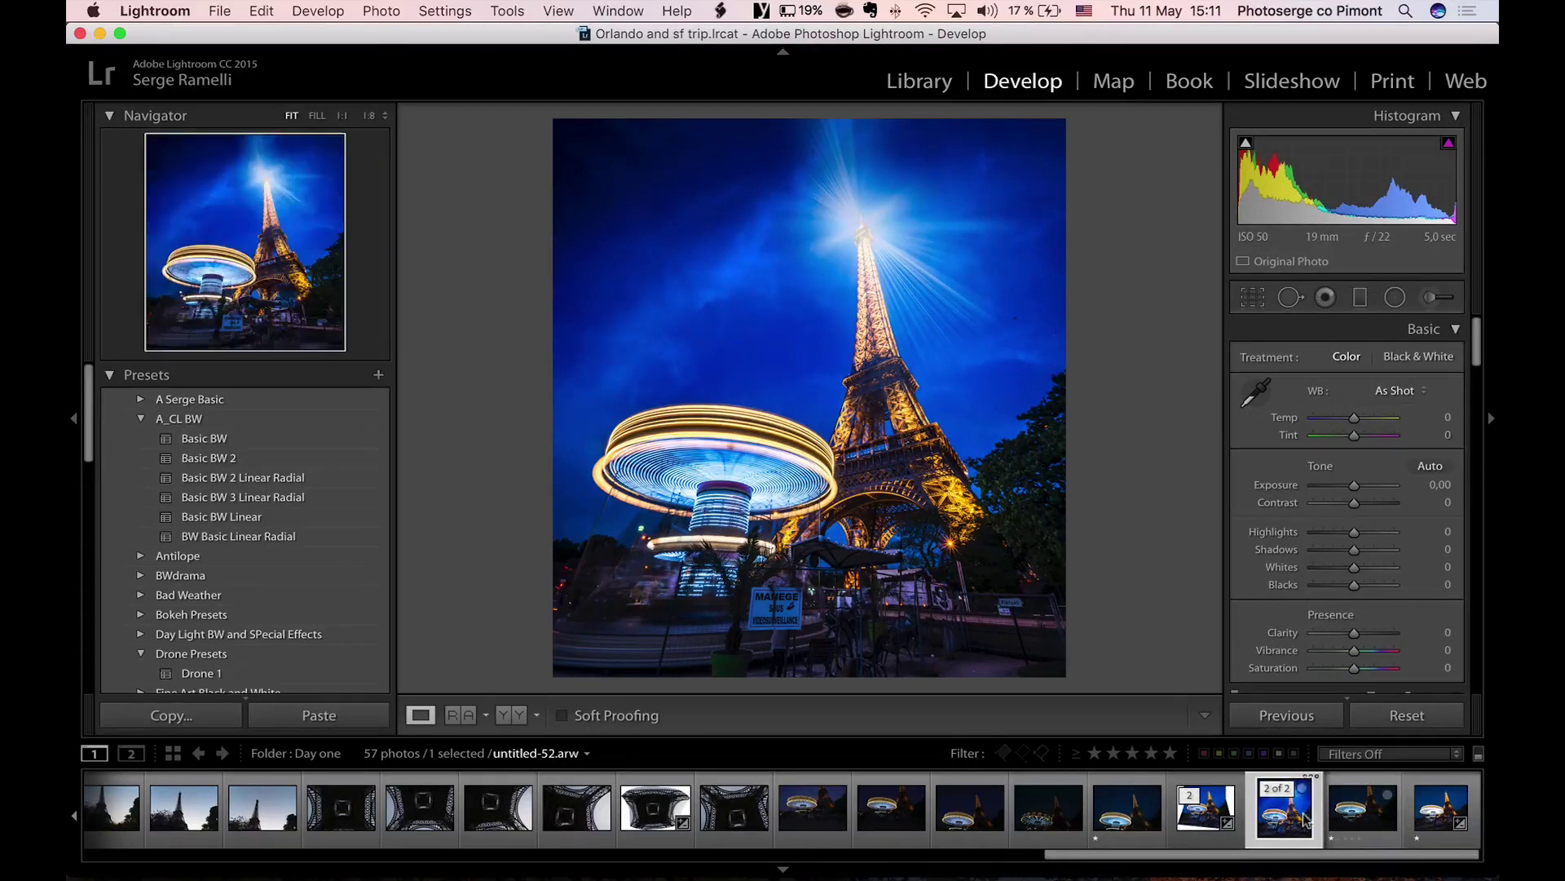
pyautogui.click(1138, 819)
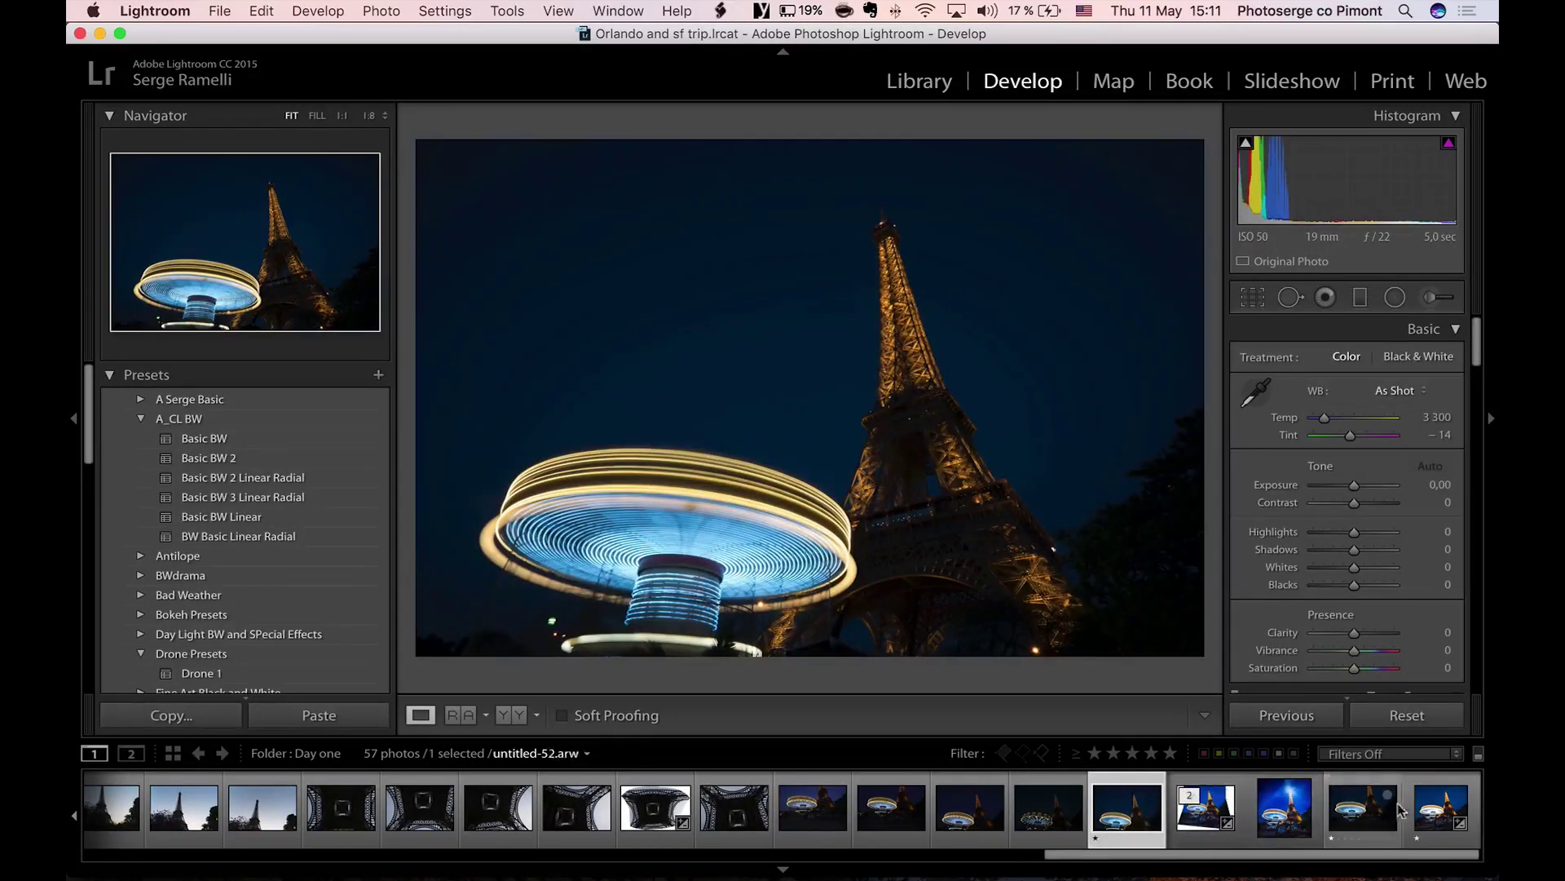
pyautogui.click(1367, 812)
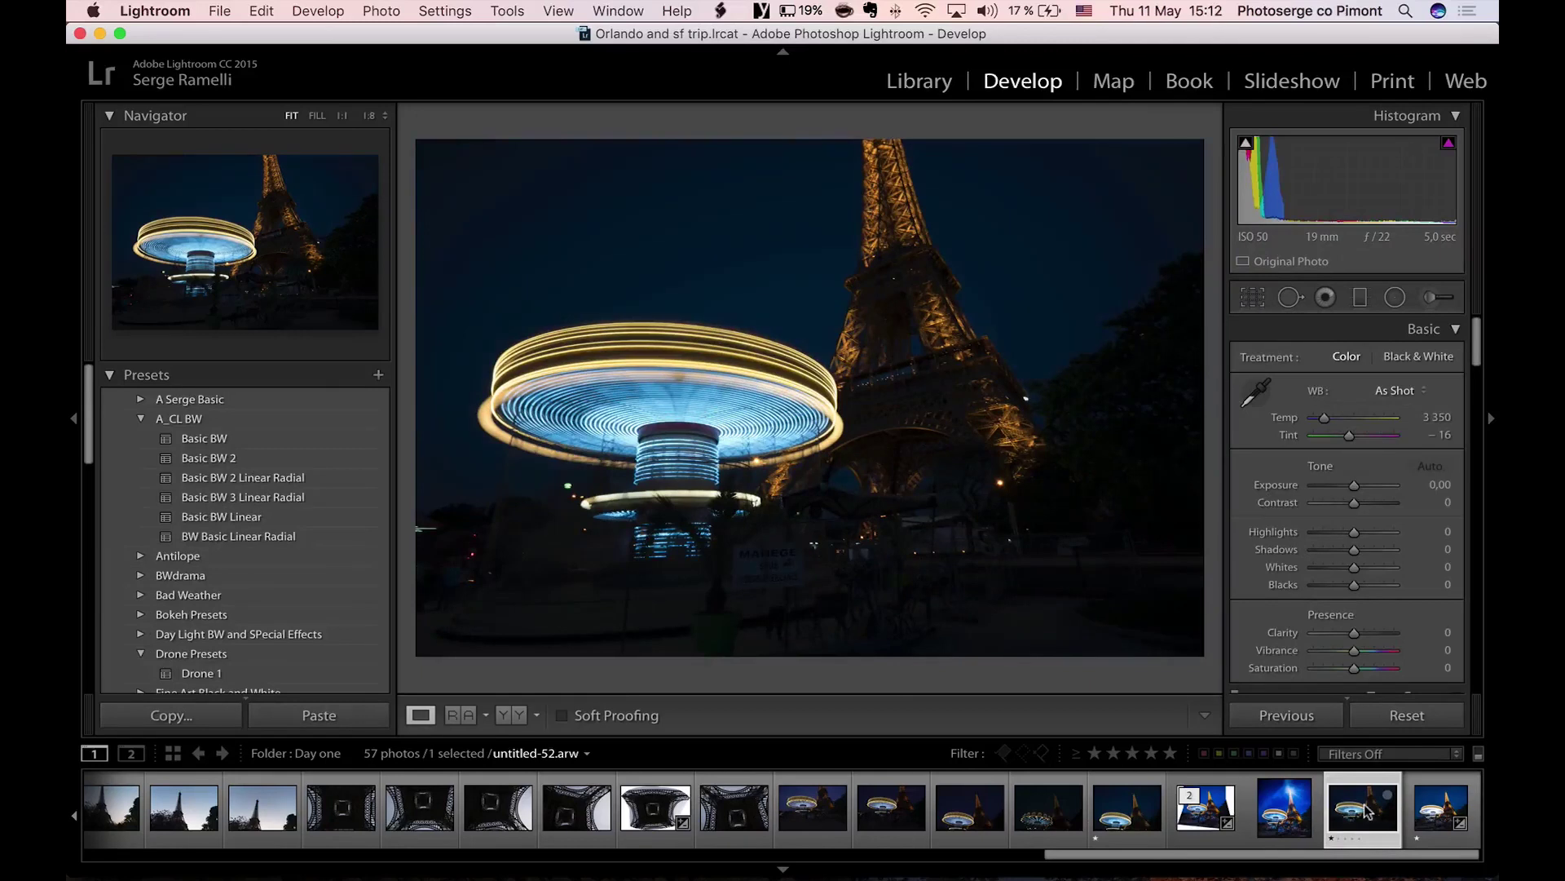
pyautogui.press('i')
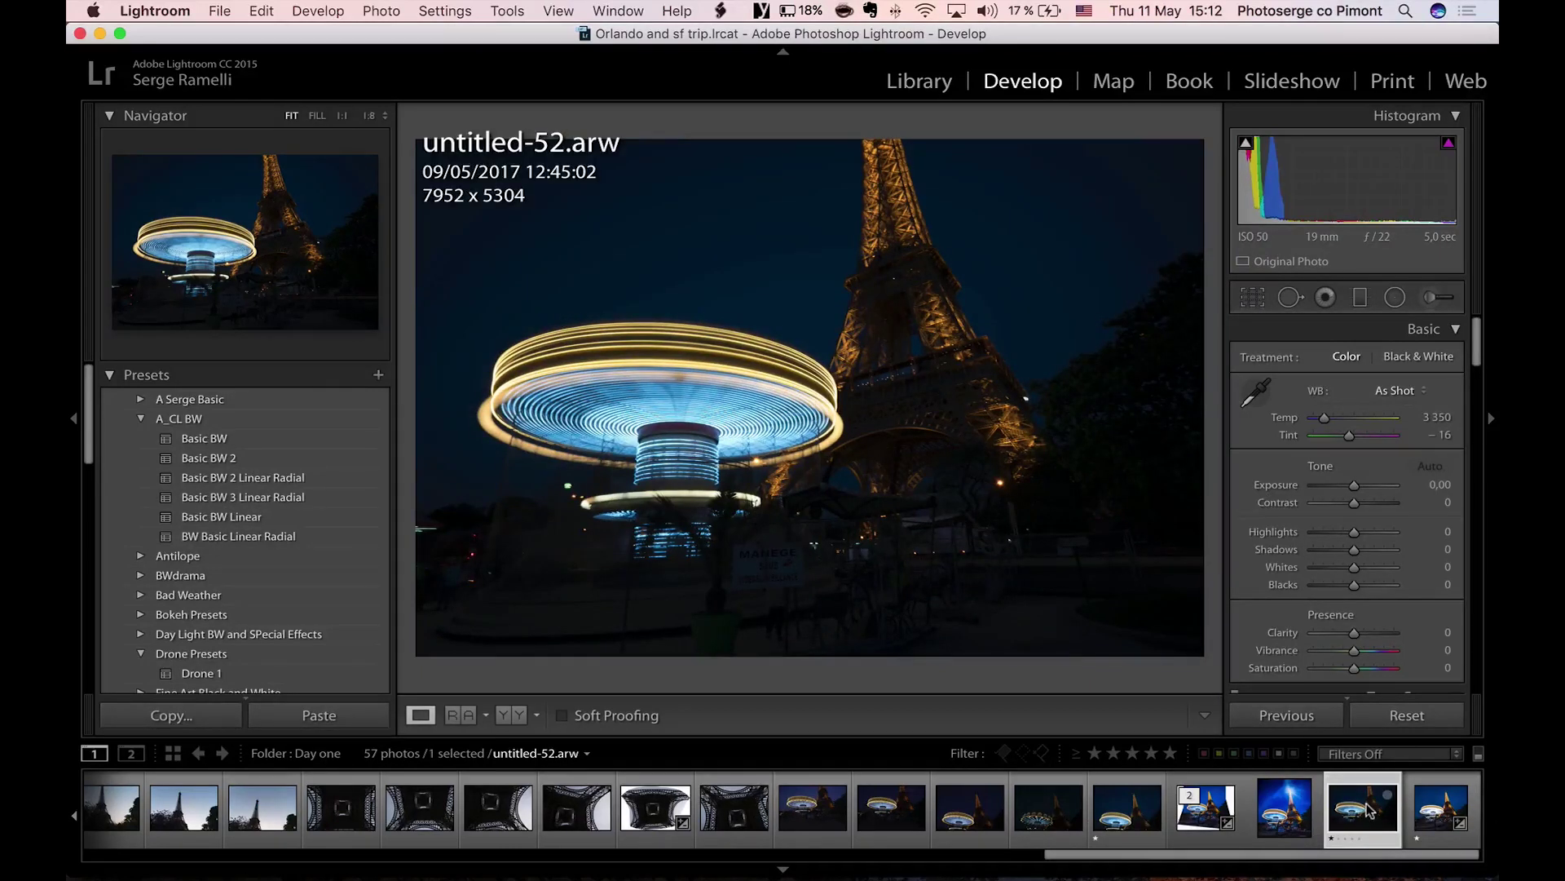
pyautogui.press('i')
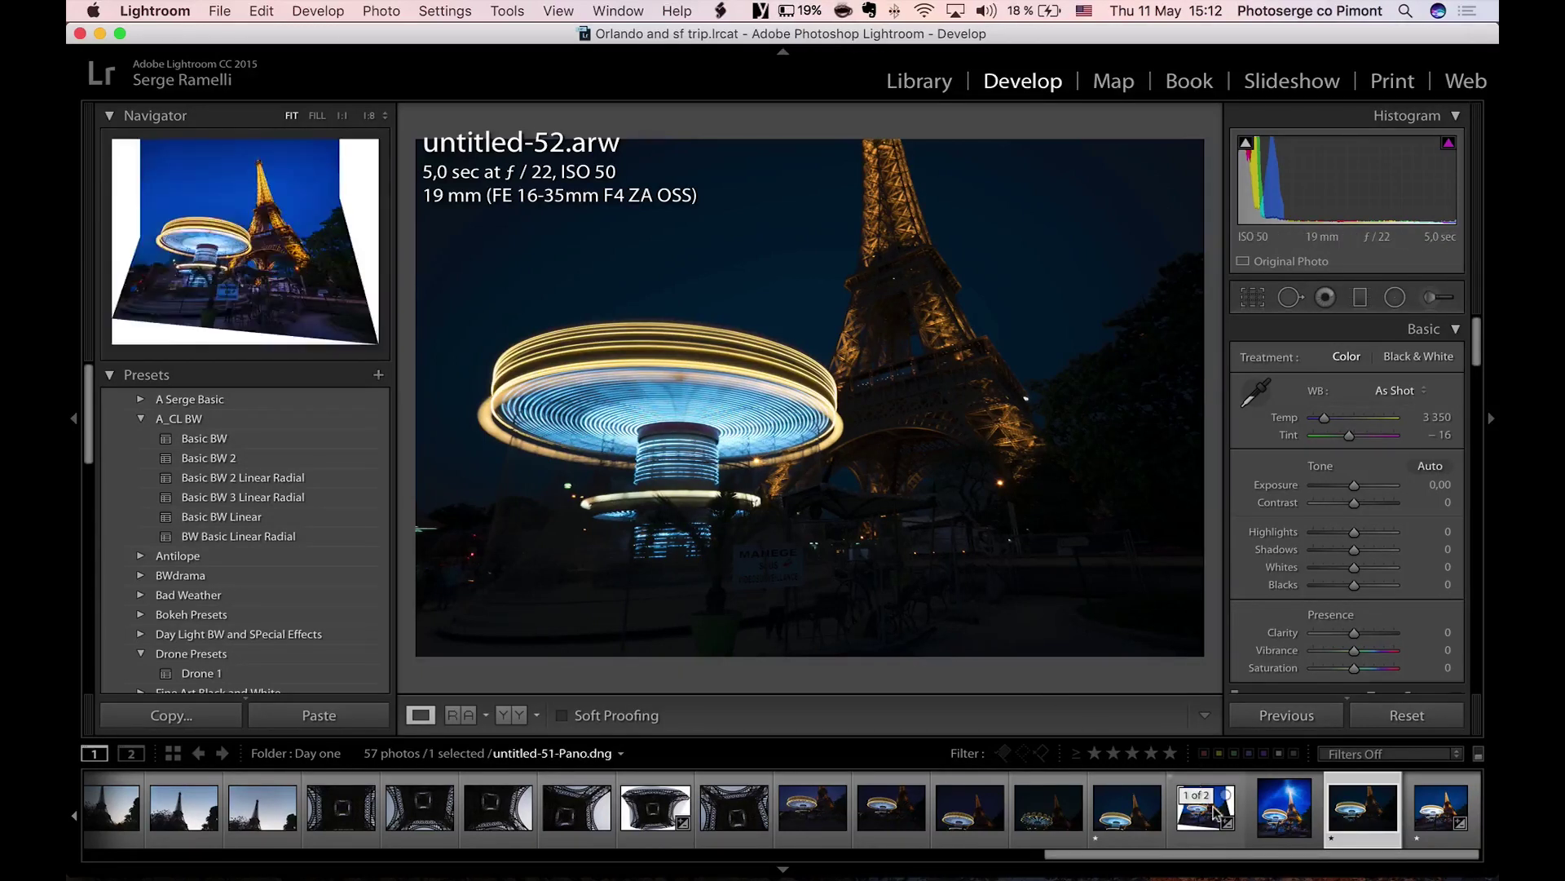
pyautogui.keyDown('super'); pyautogui.click(1115, 815); pyautogui.keyUp('super')
# Merge the two shots into a Perspective-projection panorama with Boundary Warp set to 62
pyautogui.rightClick(1115, 815)
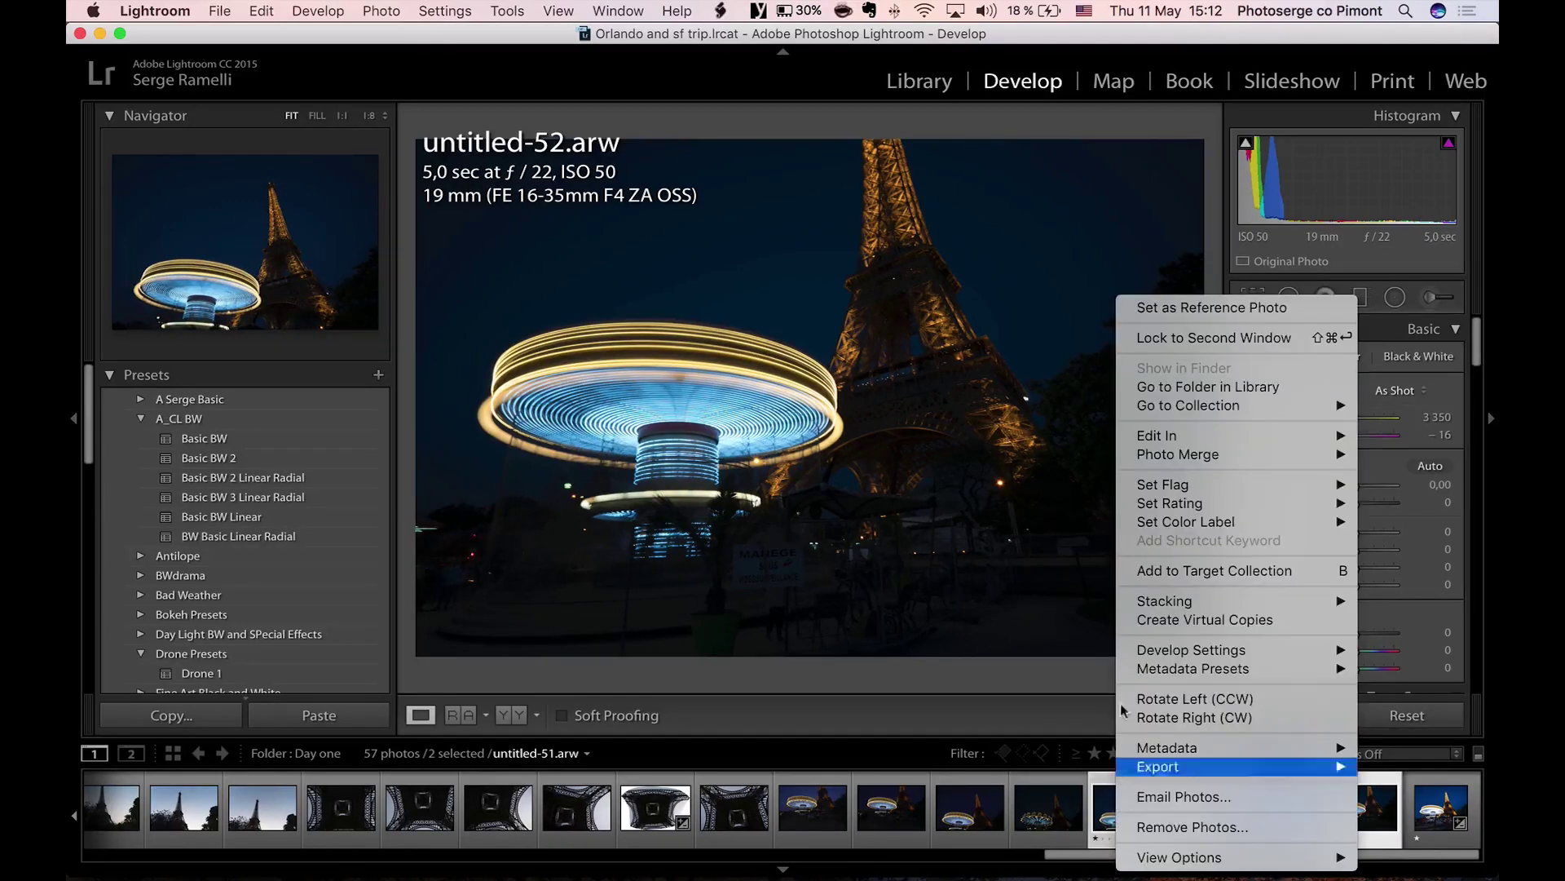
pyautogui.moveTo(1176, 456)
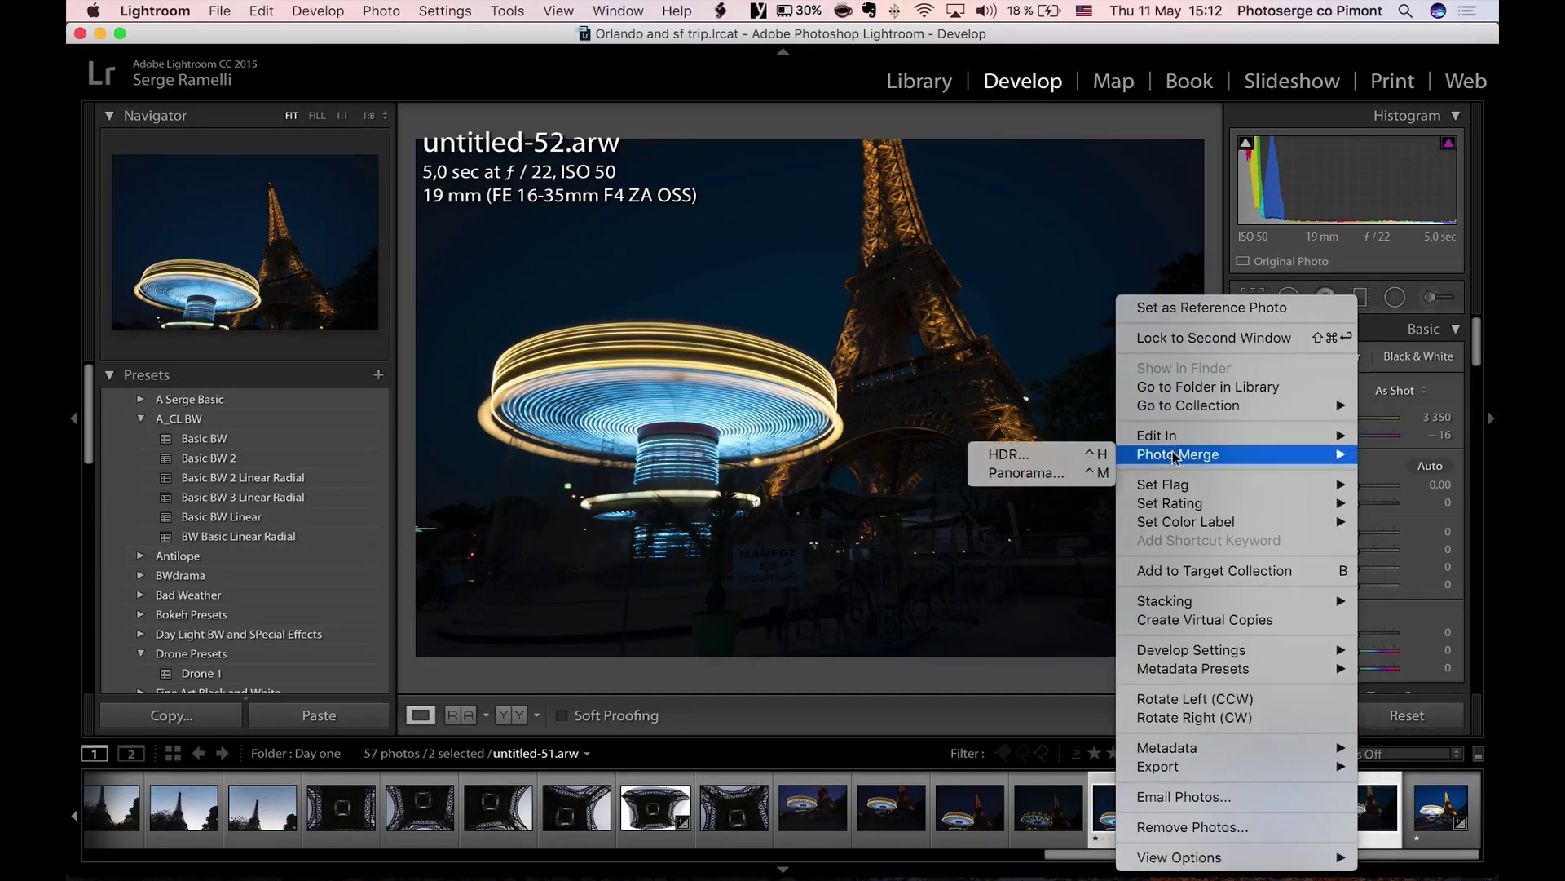
pyautogui.click(1018, 474)
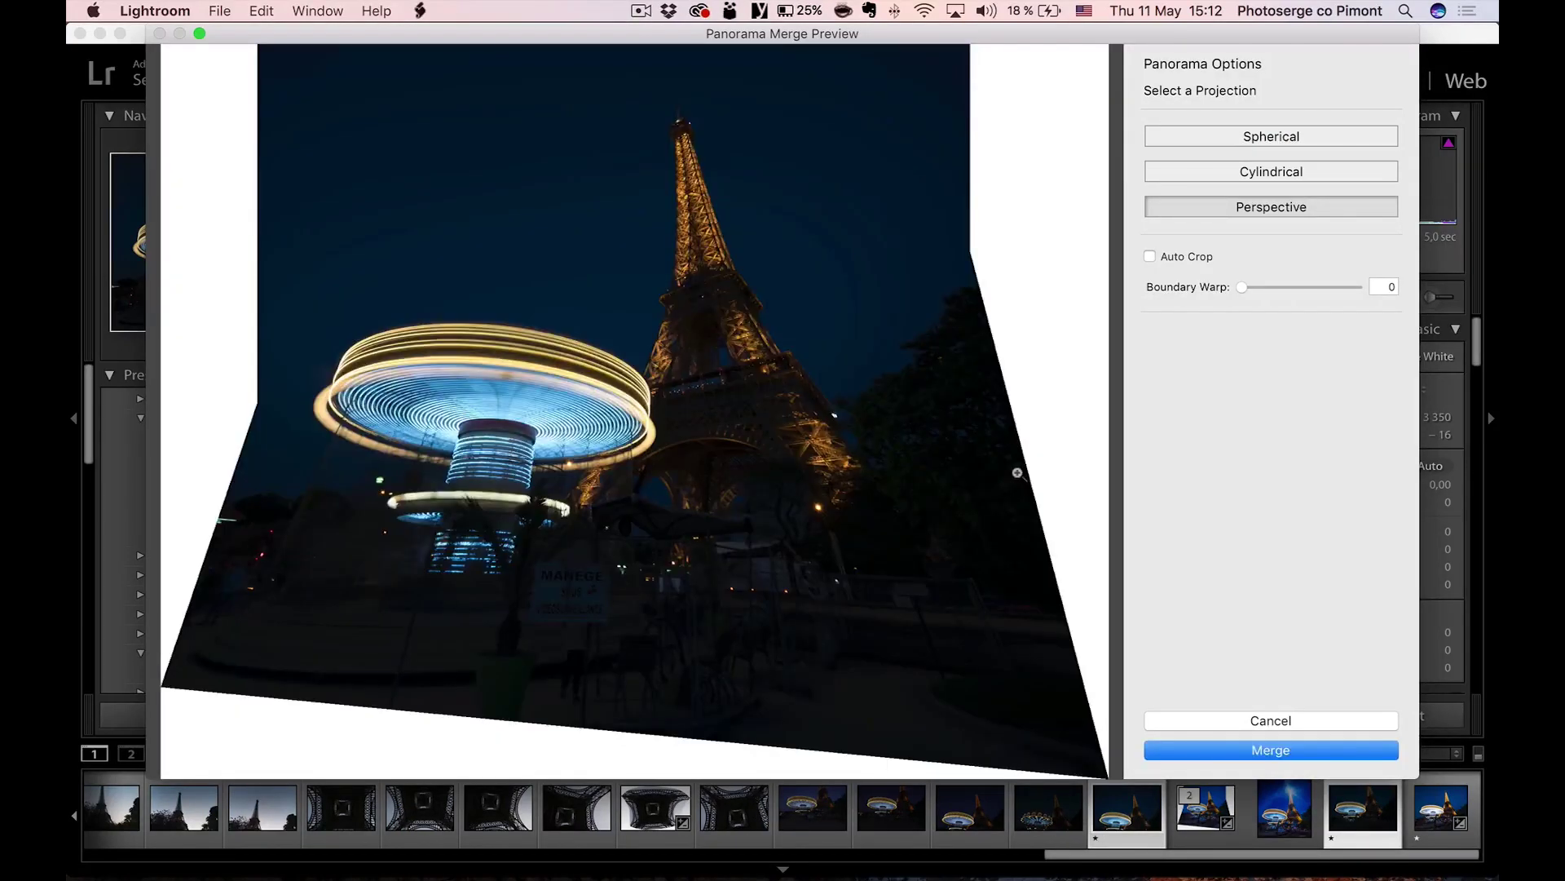
pyautogui.click(1280, 138)
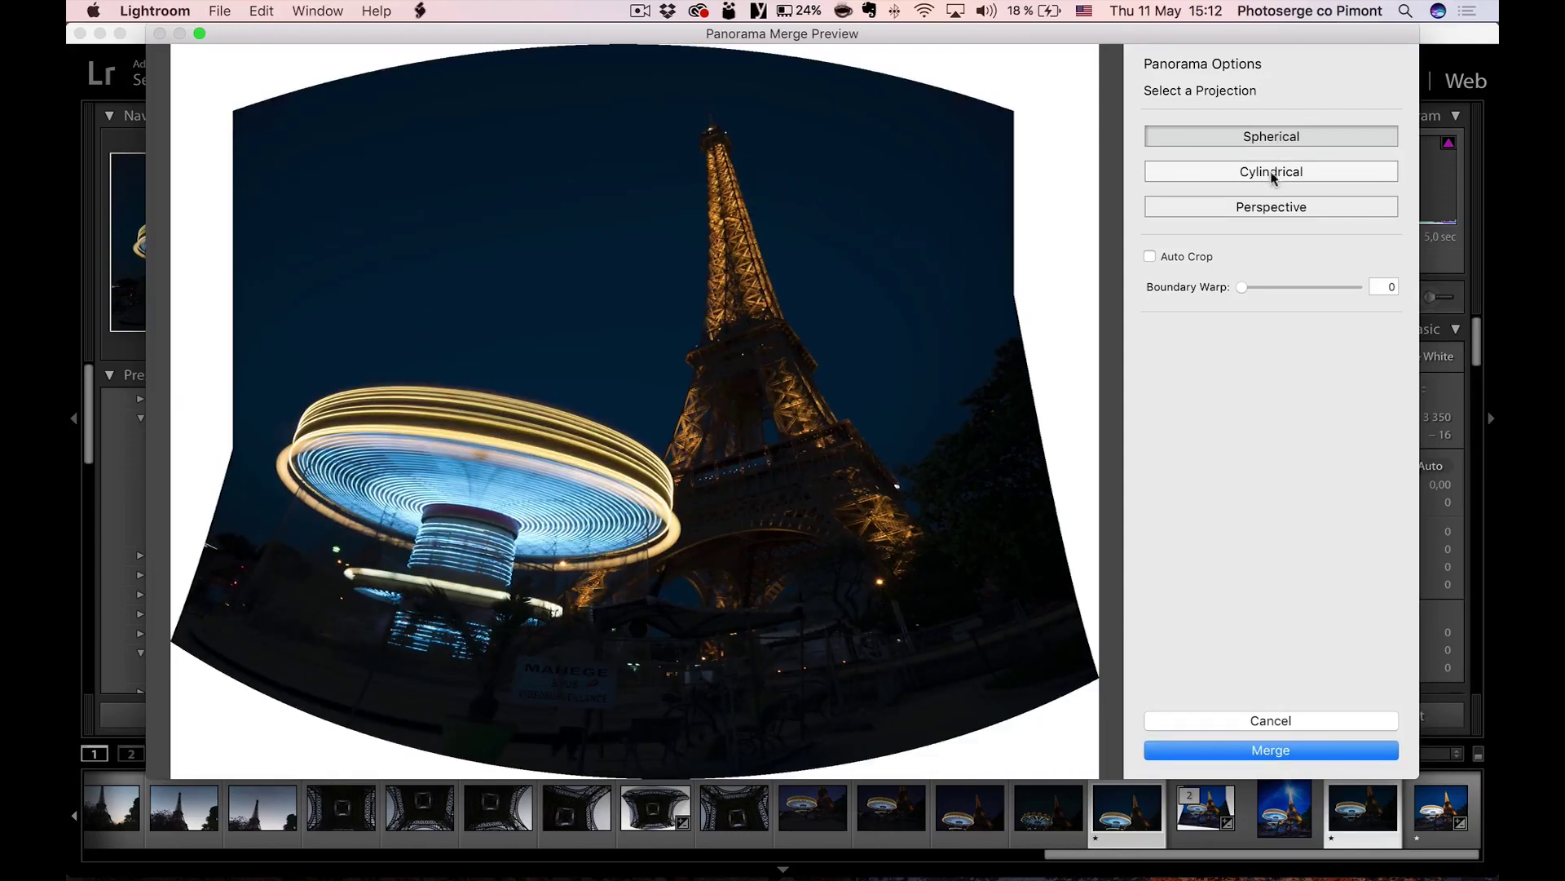
pyautogui.click(1273, 176)
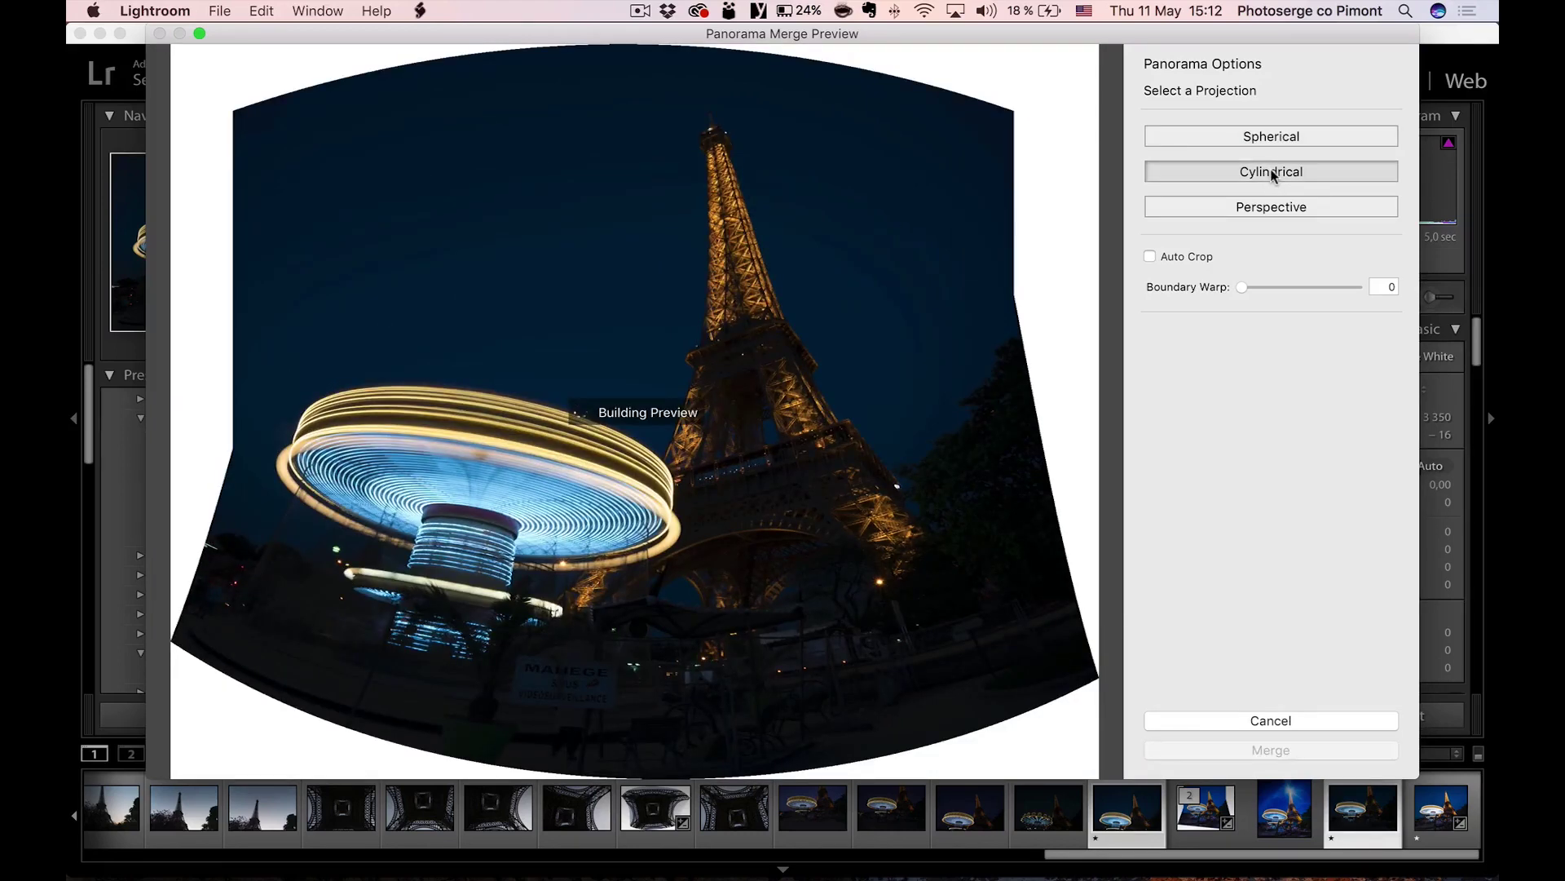
pyautogui.click(1274, 207)
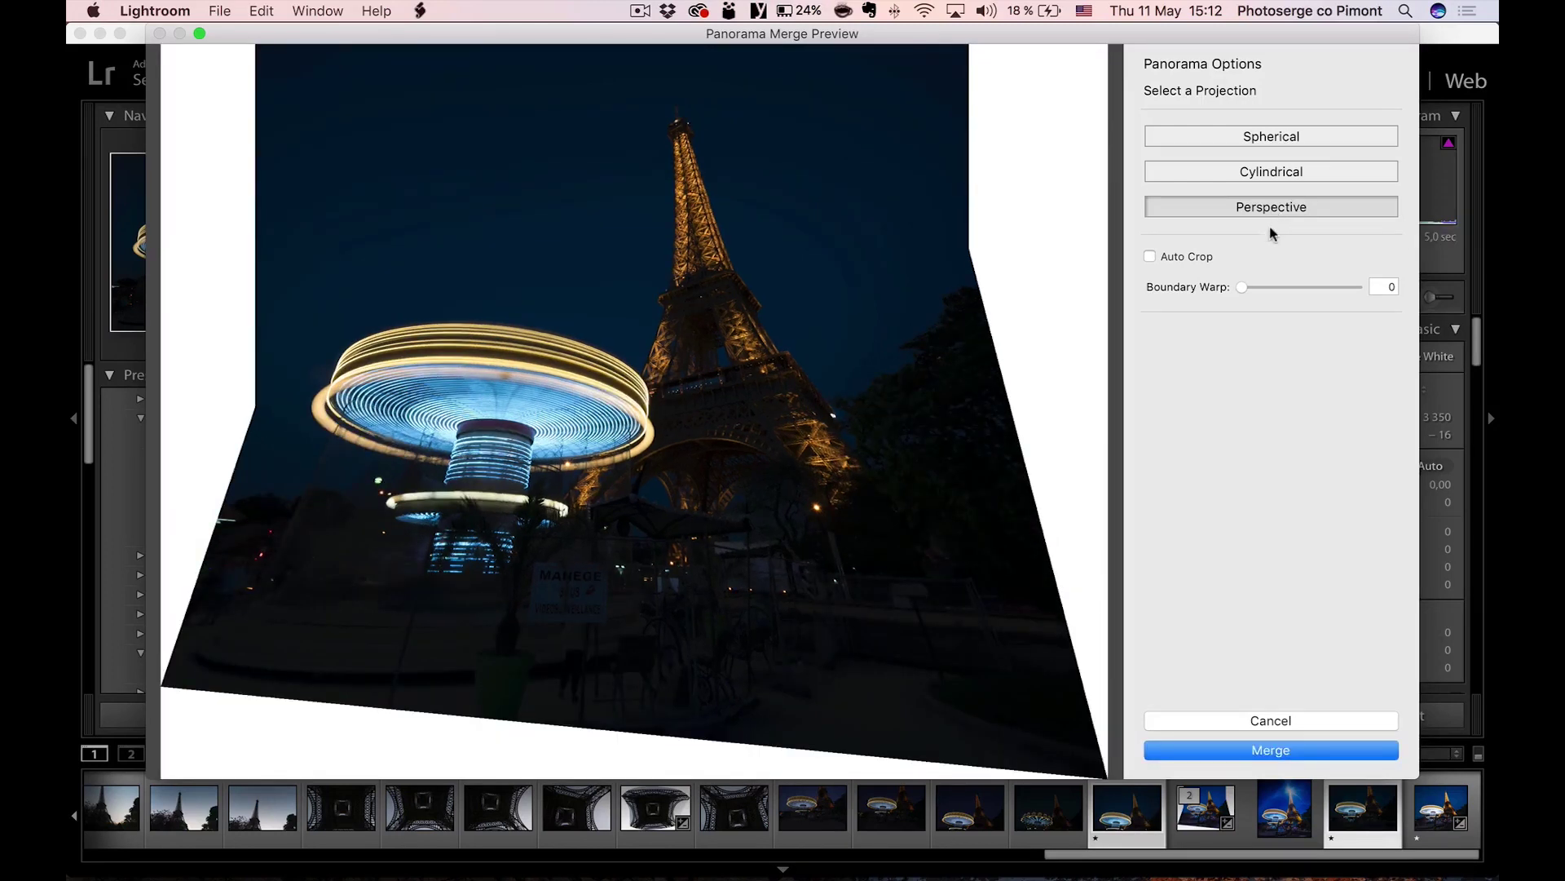
pyautogui.moveTo(1268, 287); pyautogui.dragTo(1315, 295)
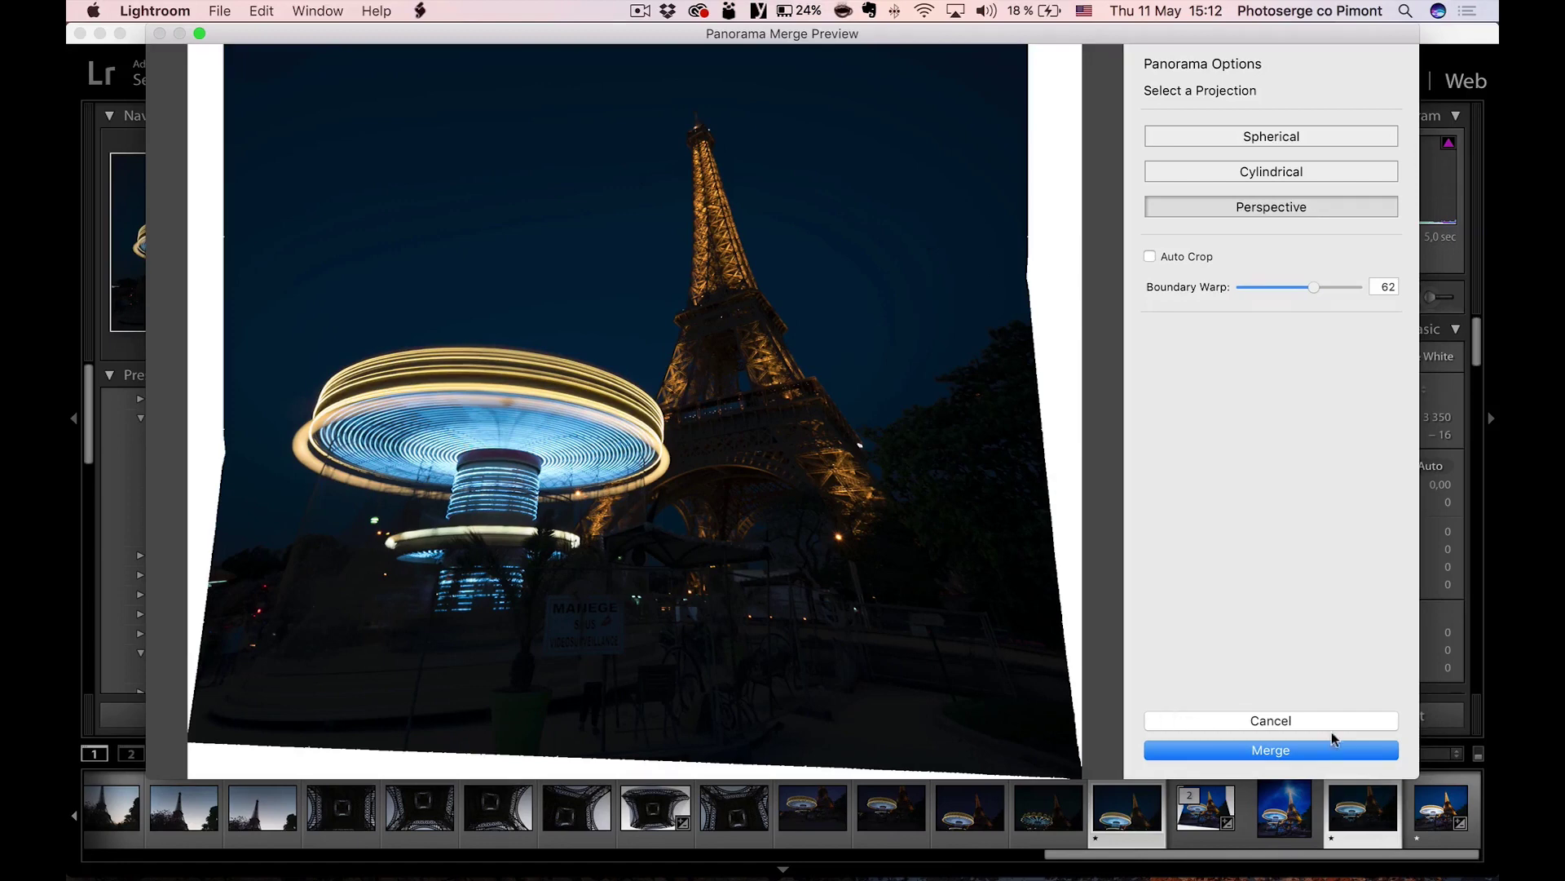
pyautogui.click(1307, 749)
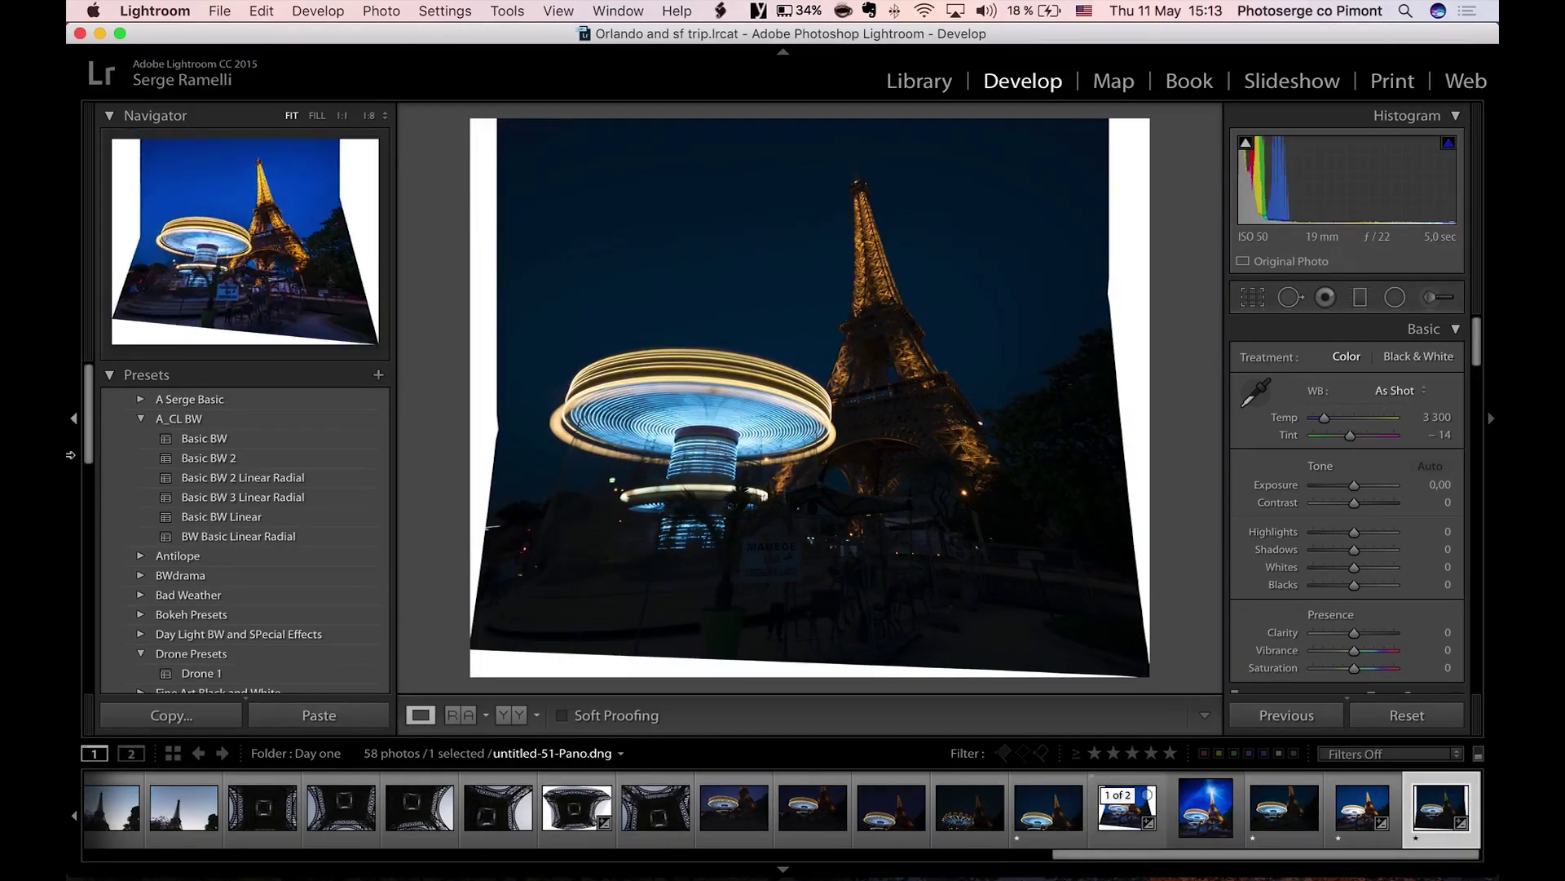
# Set Shadows +100, Whites +70, Clarity +45, Exposure +0.70 and warm Temp to about 3768
pyautogui.click(71, 420)
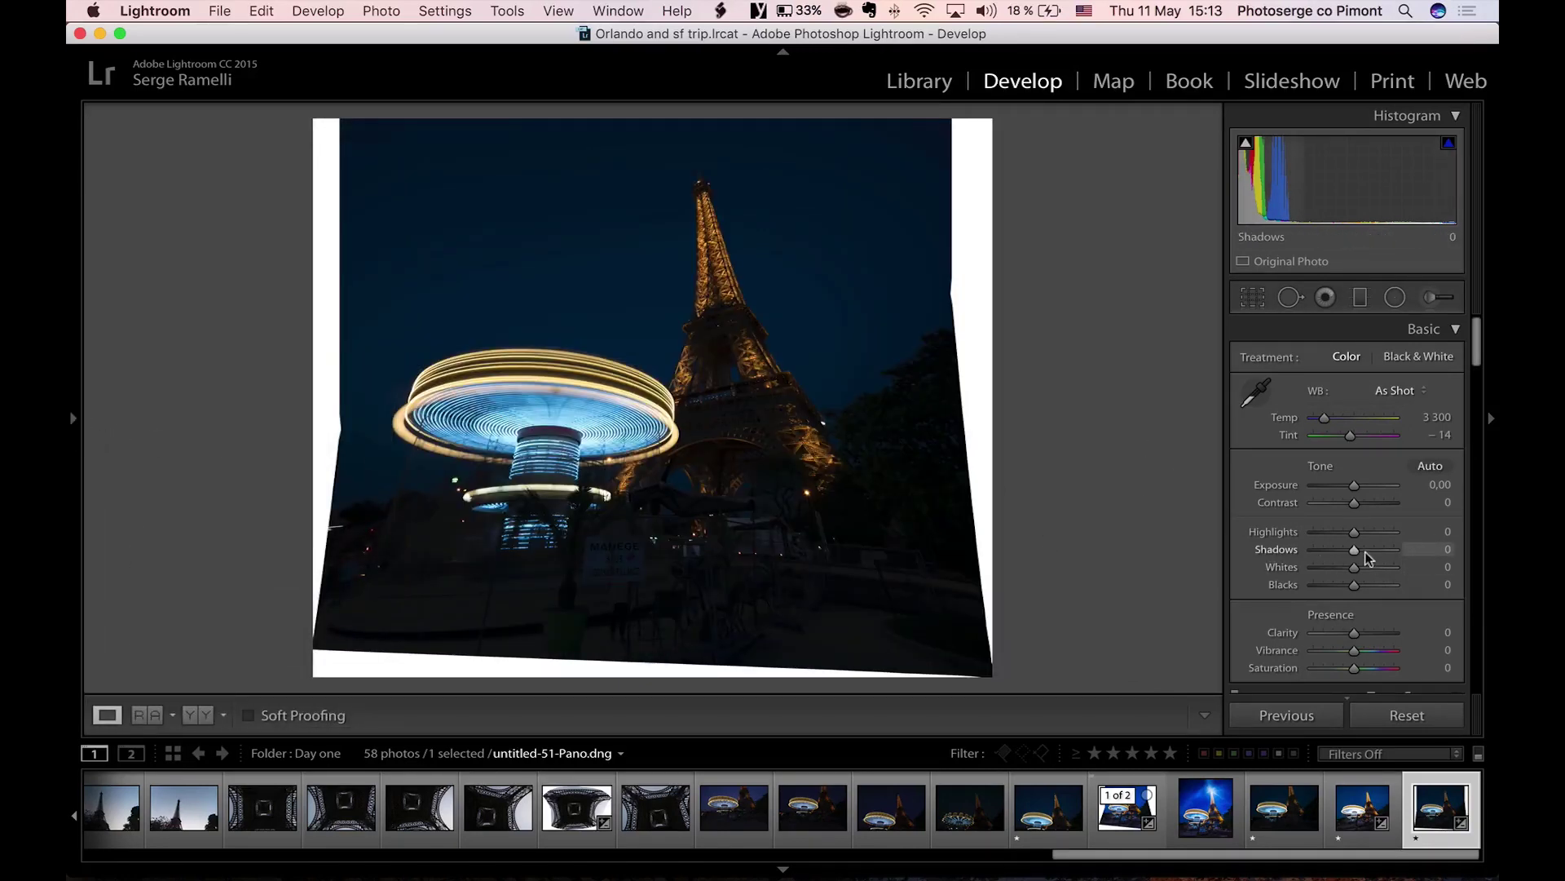
pyautogui.moveTo(1367, 551); pyautogui.dragTo(1454, 551)
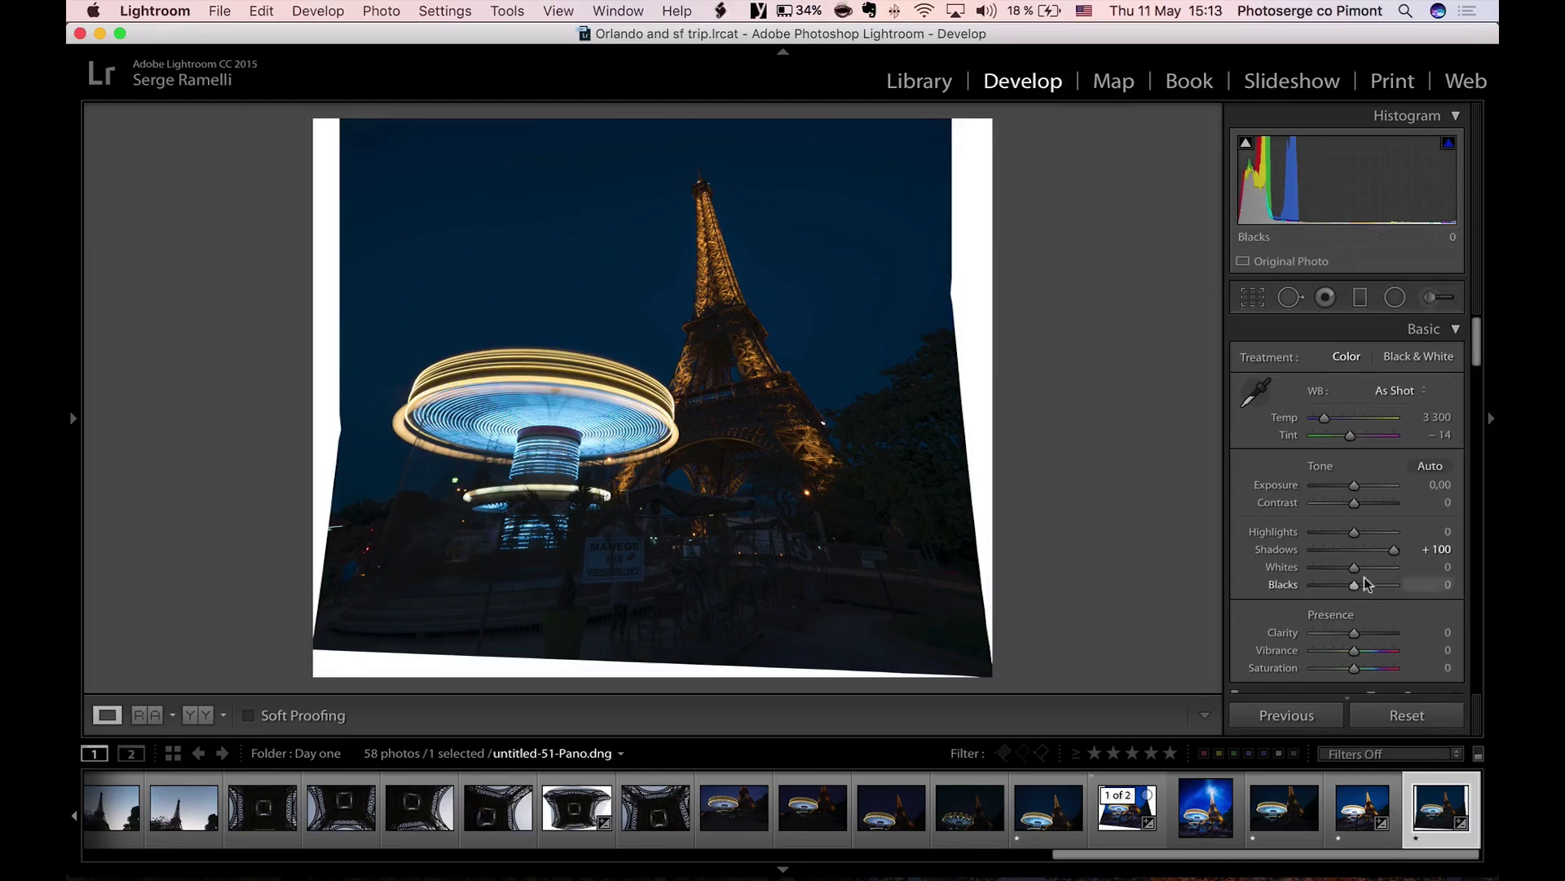
pyautogui.moveTo(1354, 568)
pyautogui.mouseDown()
pyautogui.moveTo(1375, 568)
pyautogui.moveTo(1334, 590)
pyautogui.mouseUp()
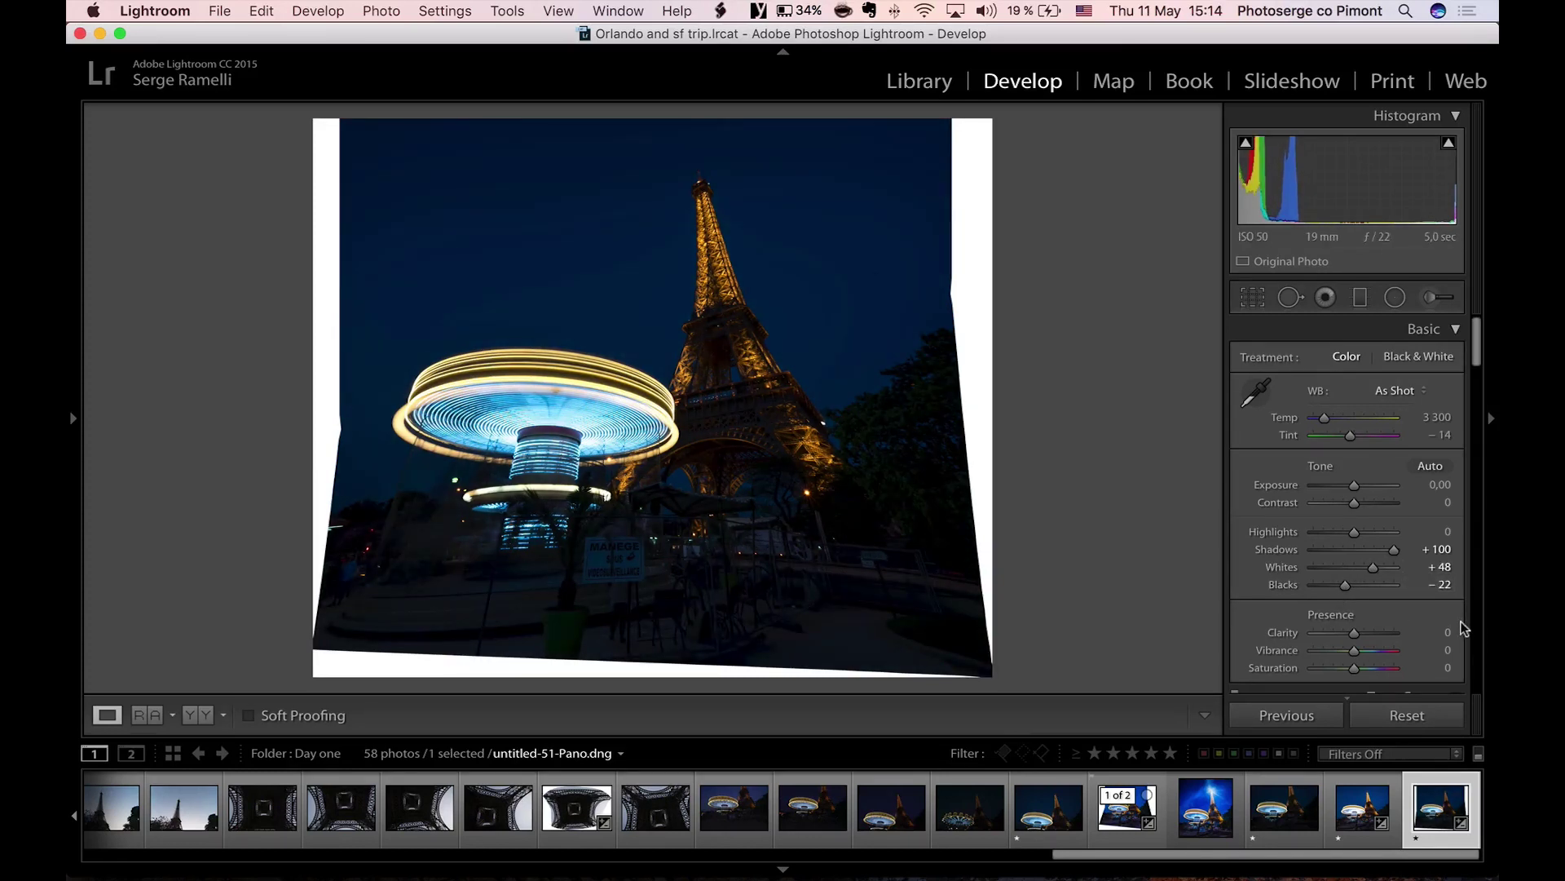
pyautogui.moveTo(1354, 633); pyautogui.dragTo(1373, 633)
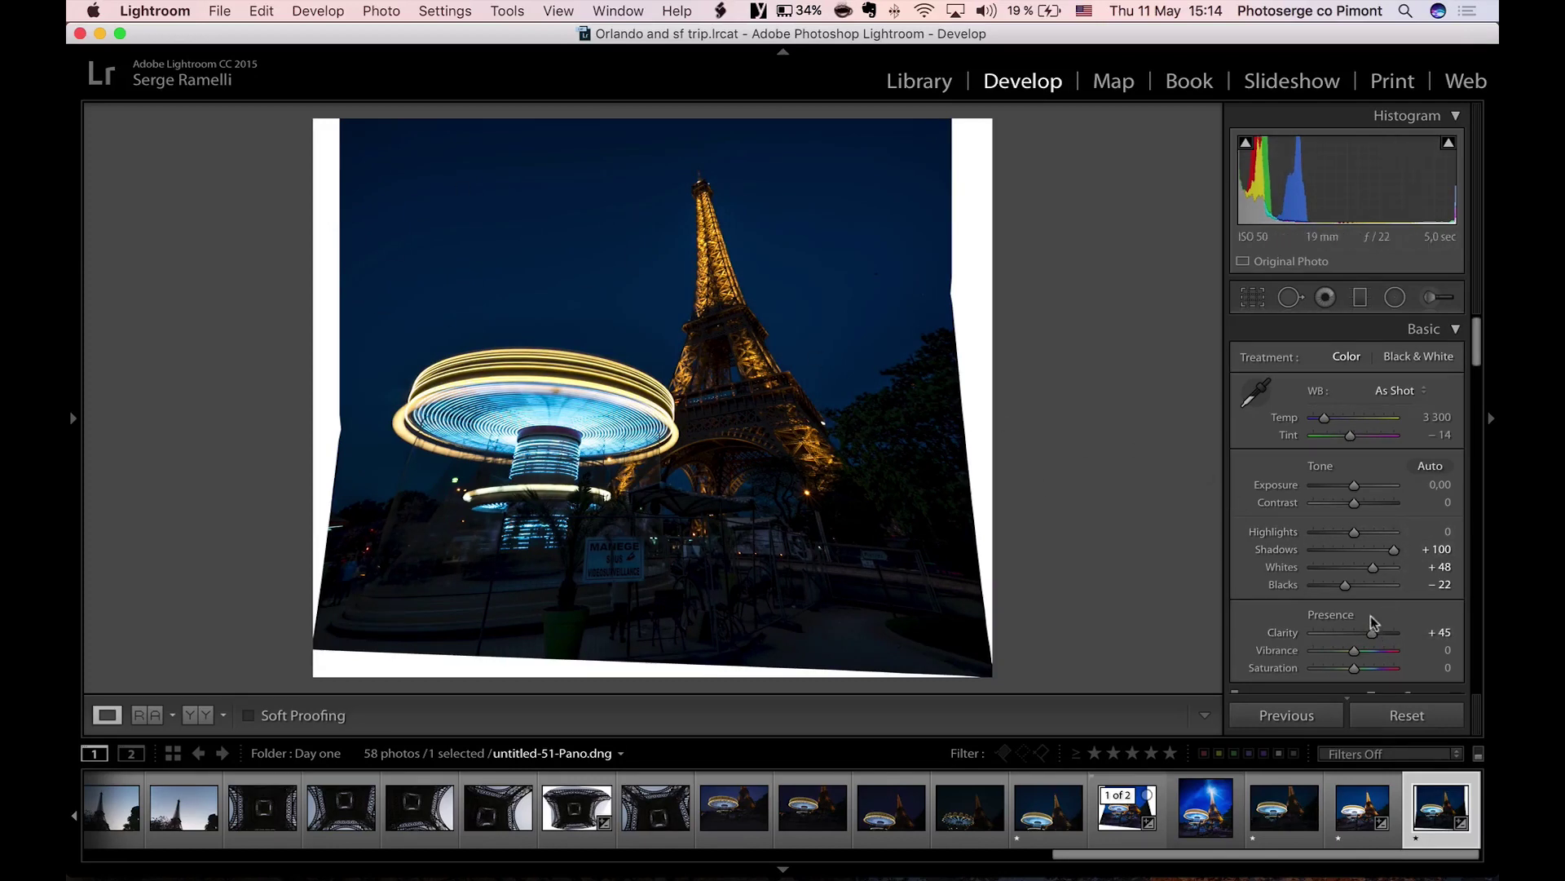
pyautogui.moveTo(1376, 574); pyautogui.dragTo(1383, 573)
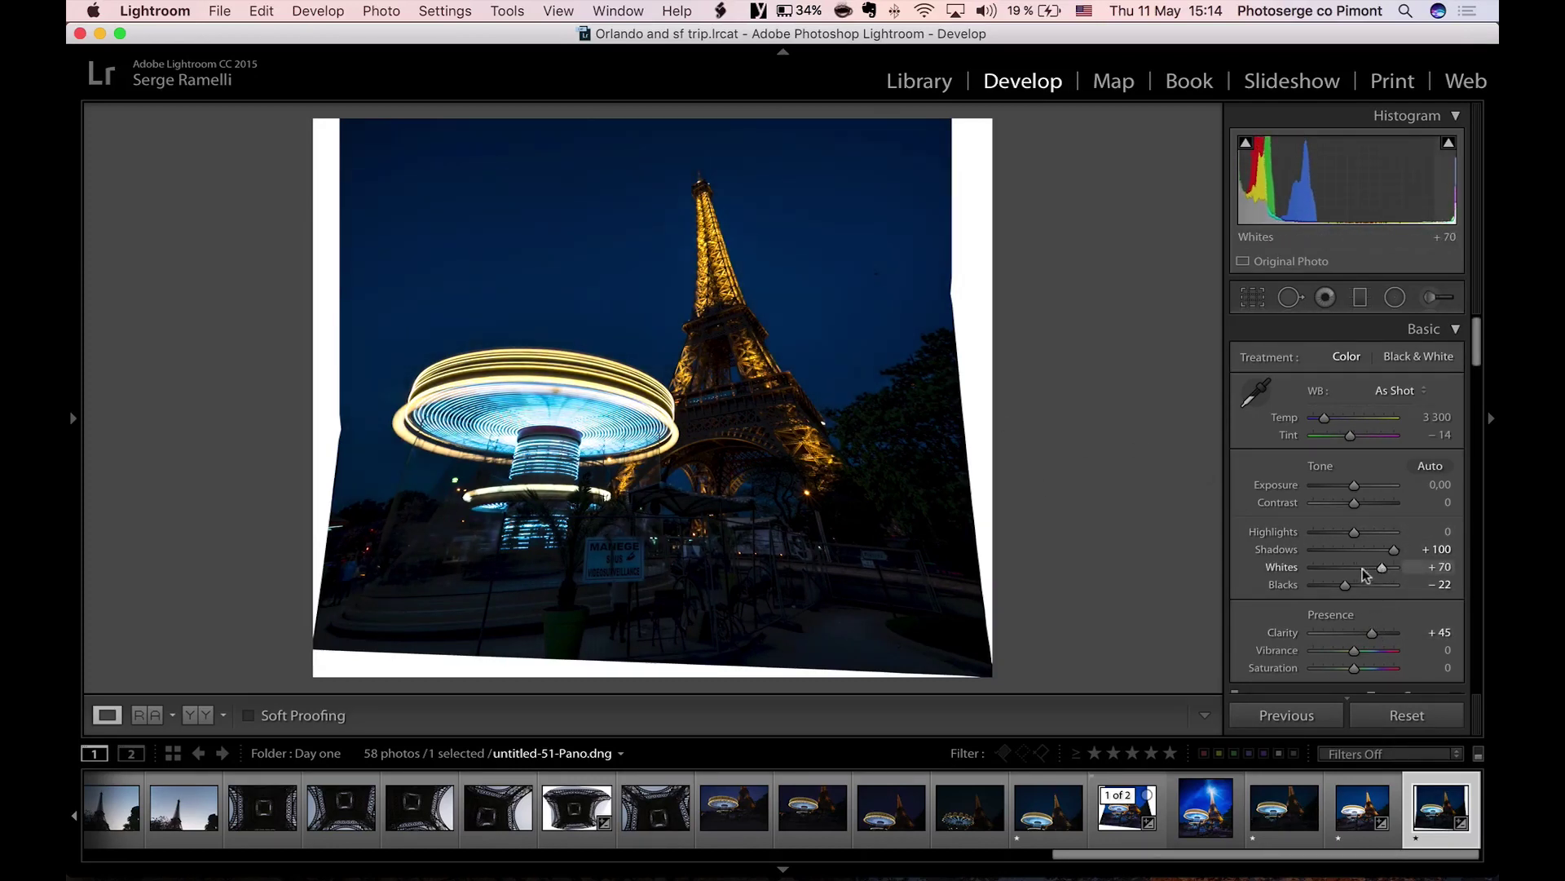
pyautogui.moveTo(1356, 487); pyautogui.dragTo(1360, 486)
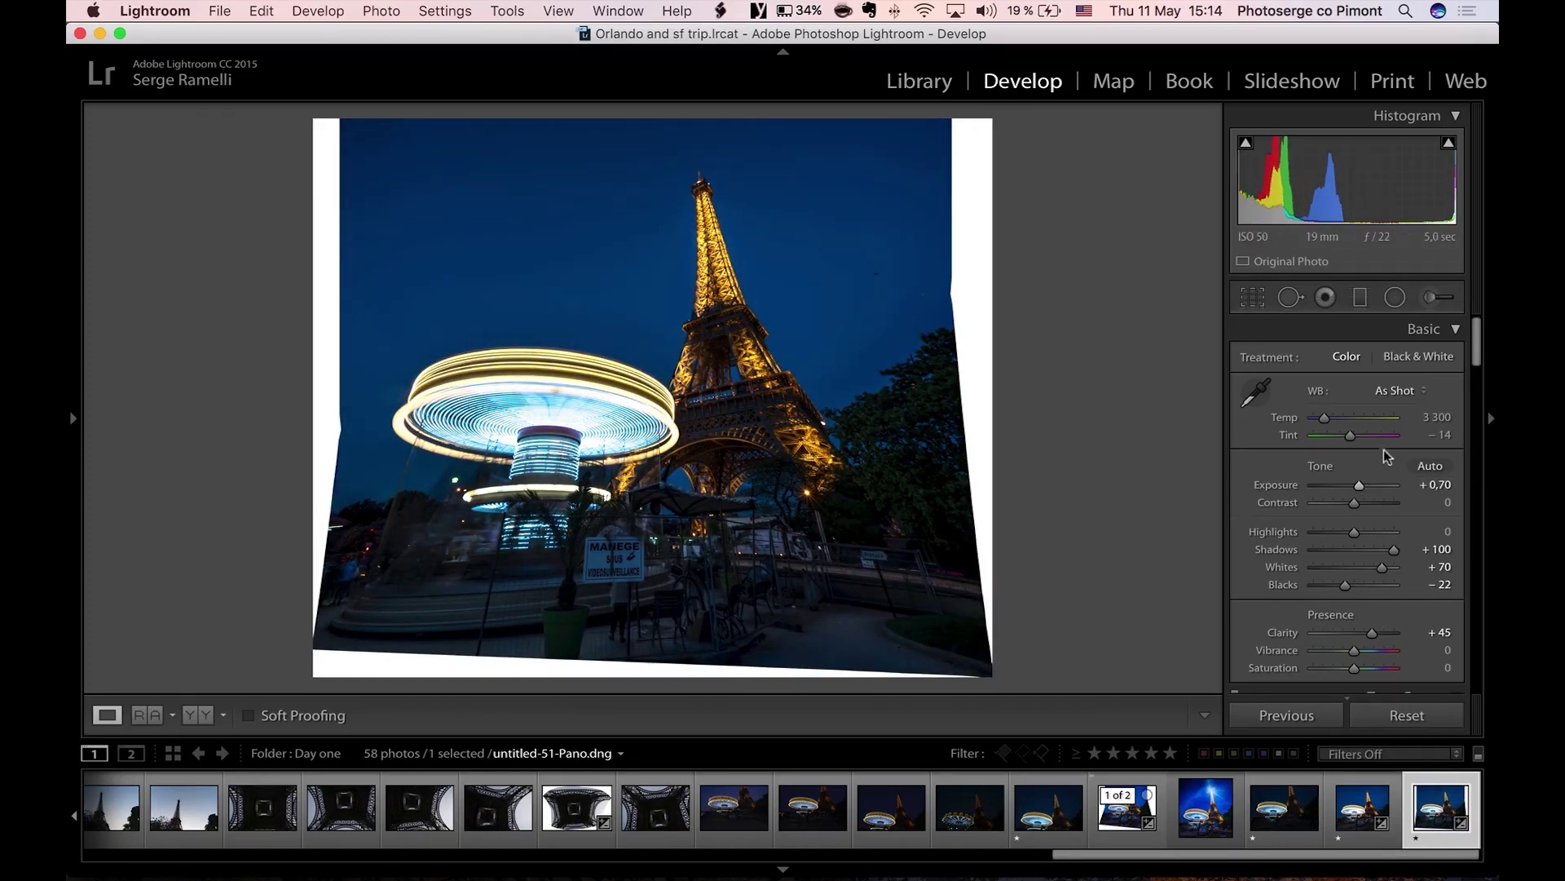
pyautogui.moveTo(1324, 419); pyautogui.dragTo(1356, 438)
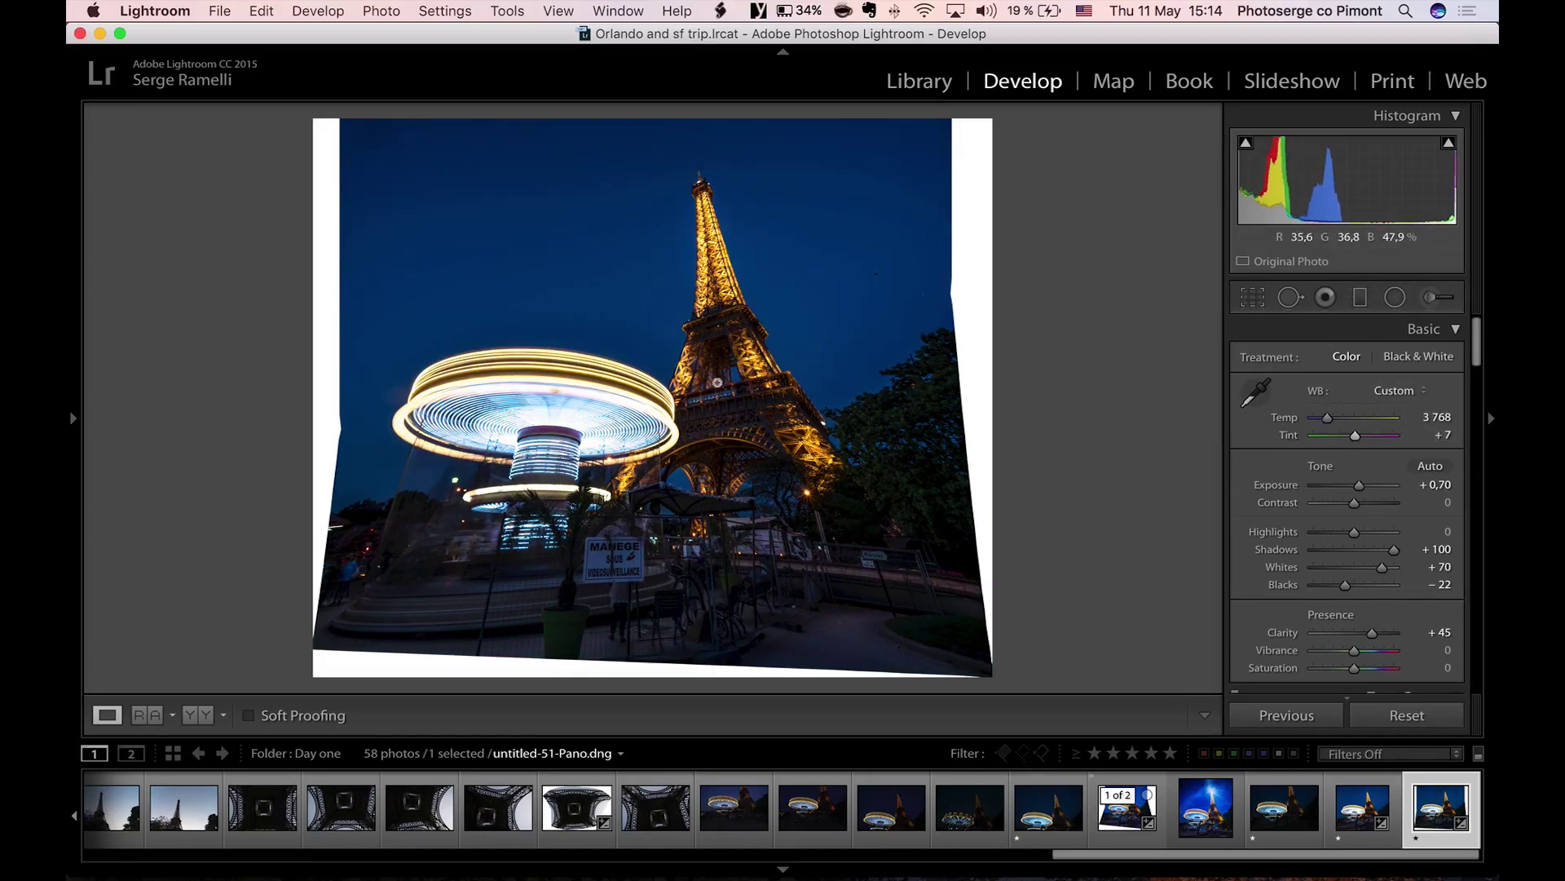
# Open the panorama in Photoshop CC 2015.5 and duplicate Layer 0 as Layer 0 copy
pyautogui.rightClick(1388, 829)
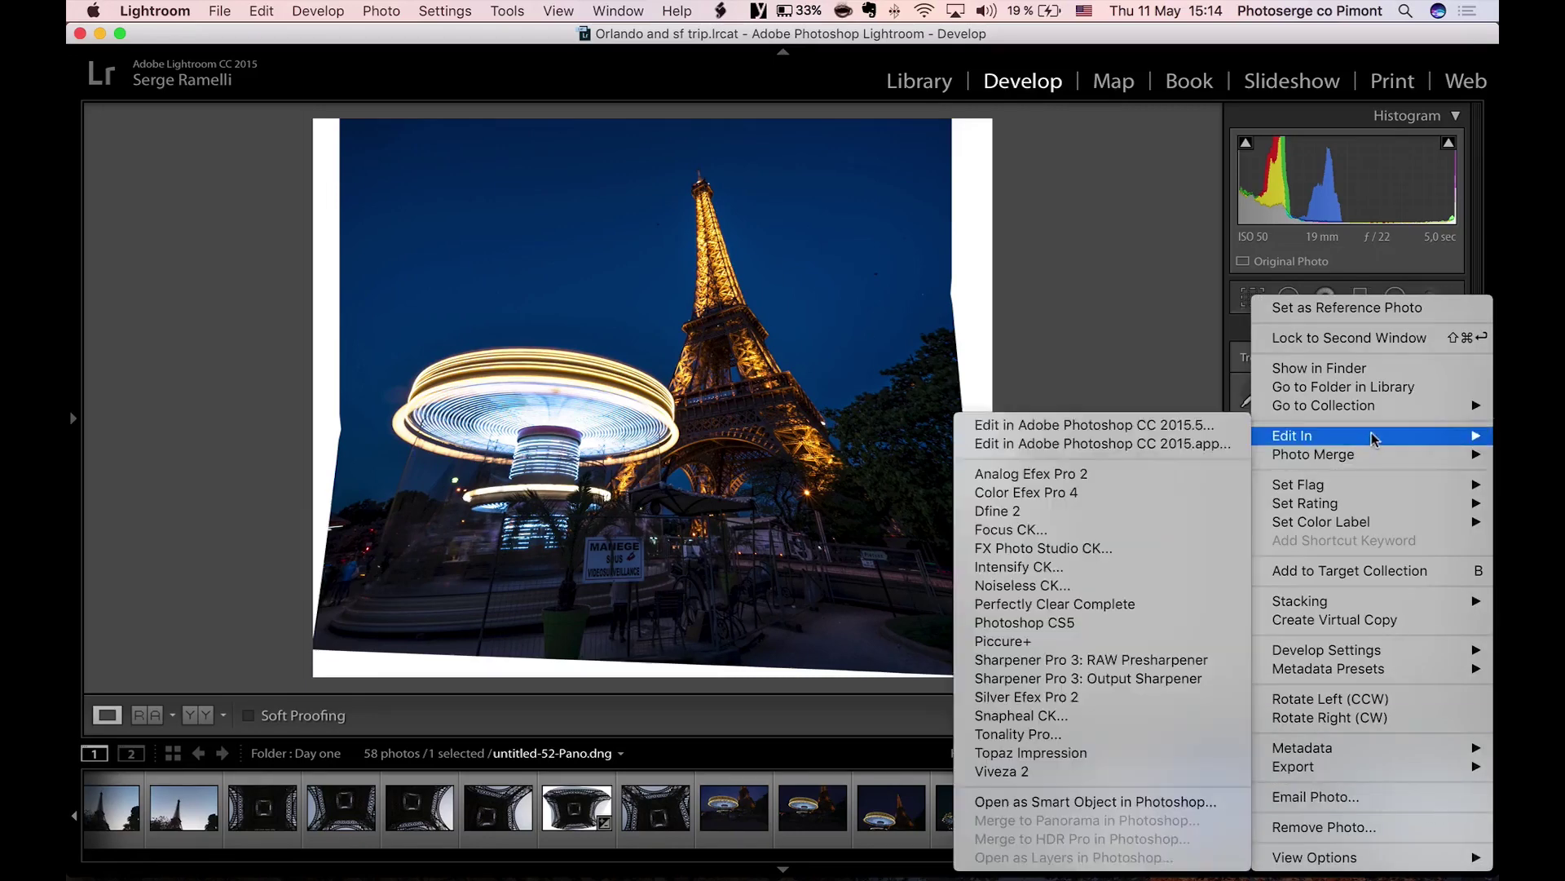
pyautogui.click(1183, 432)
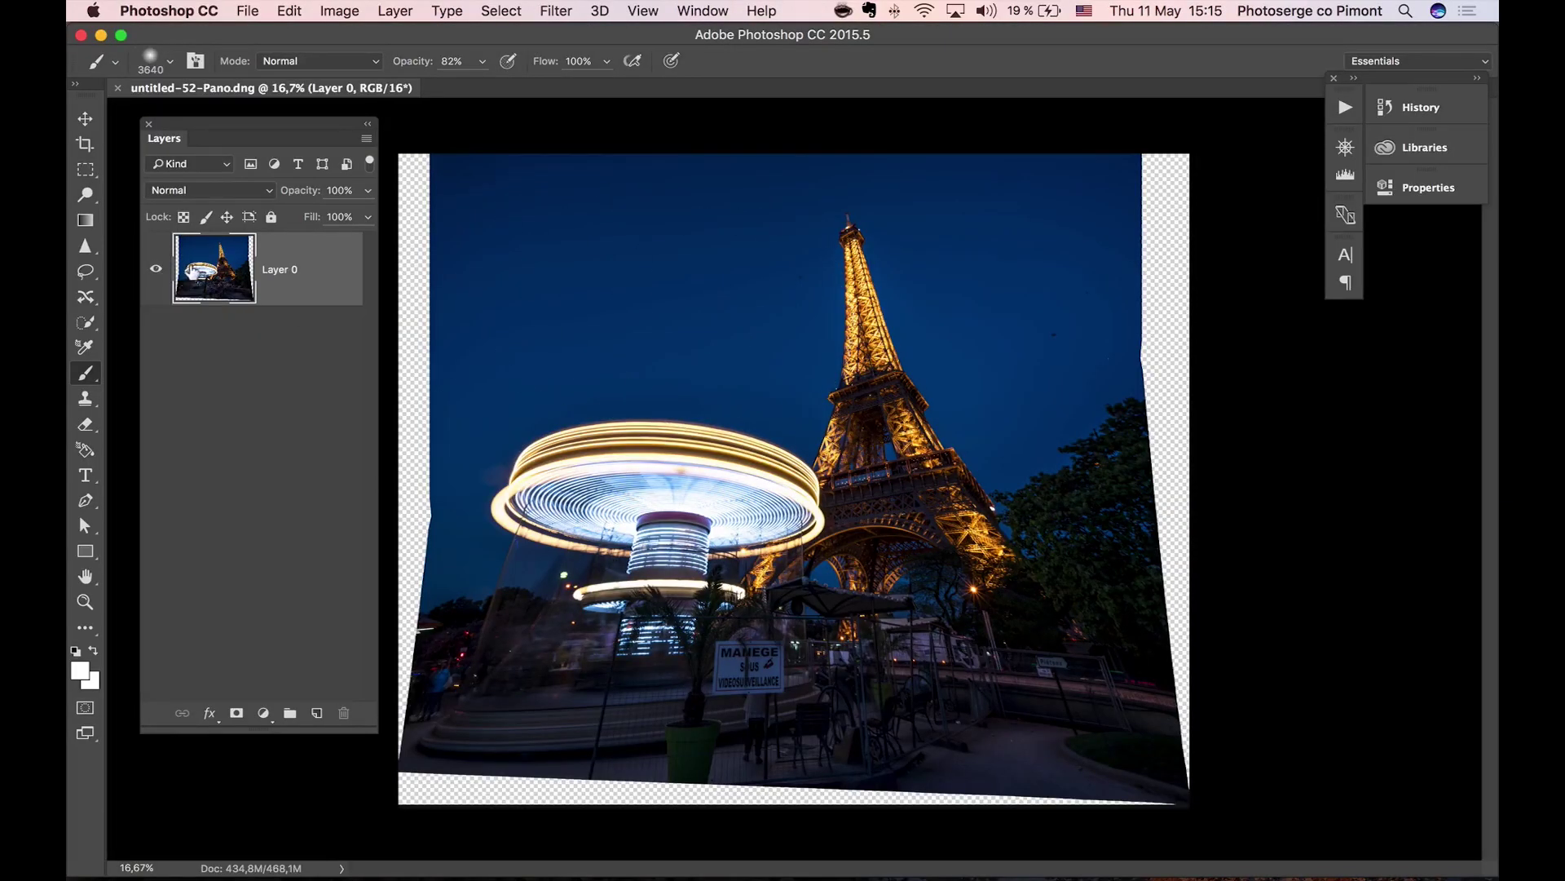
pyautogui.moveTo(322, 287)
pyautogui.mouseDown()
pyautogui.moveTo(308, 763)
pyautogui.moveTo(321, 715)
pyautogui.mouseUp()
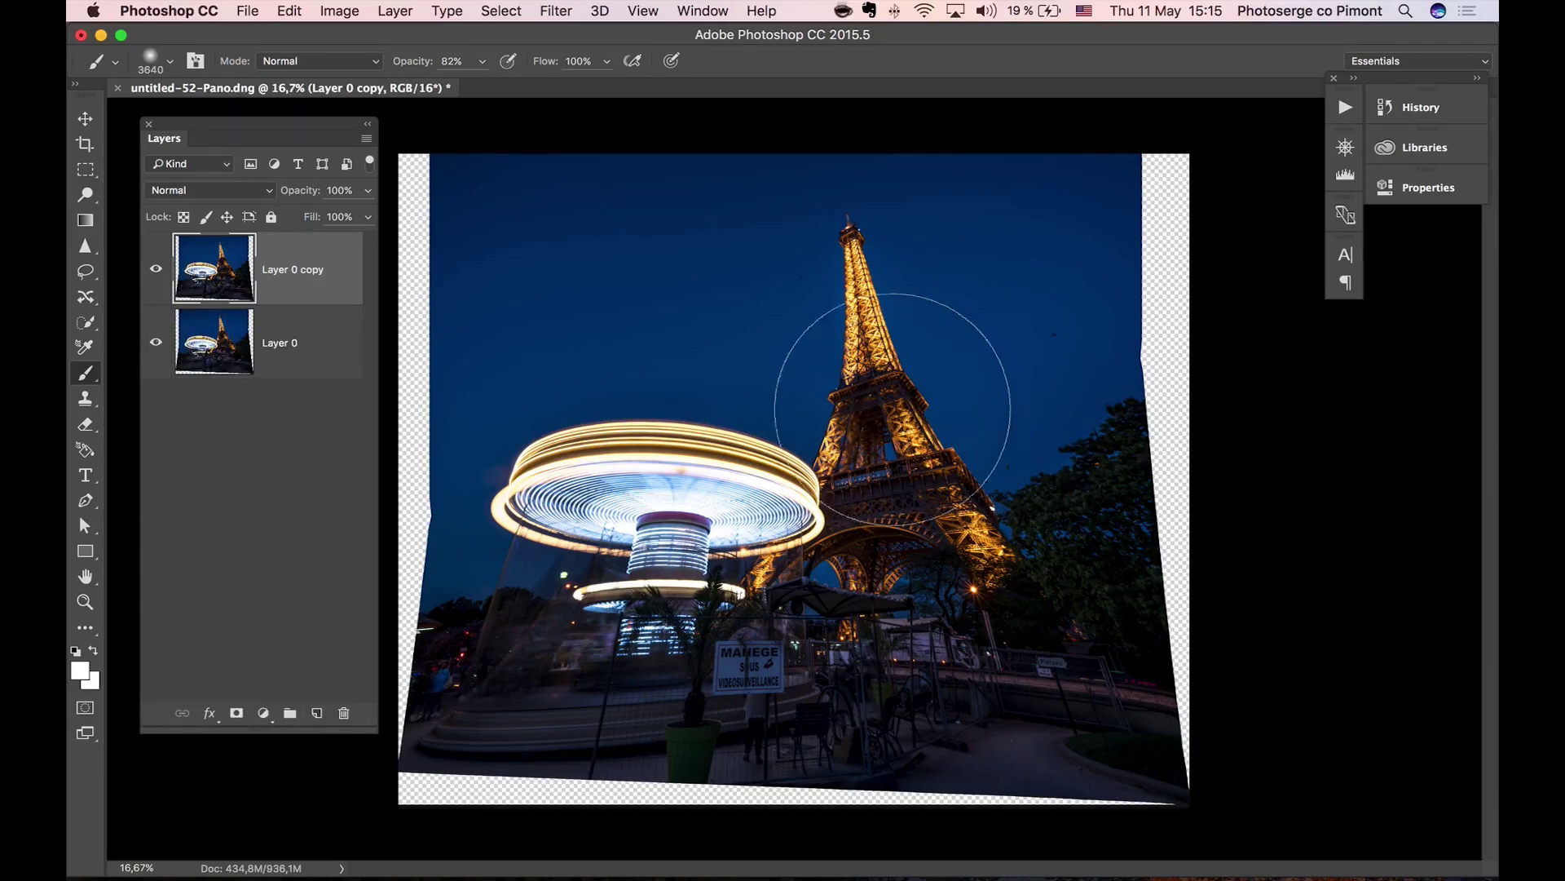
pyautogui.press('z')
pyautogui.keyDown('alt'); pyautogui.click(874, 401); pyautogui.keyUp('alt')
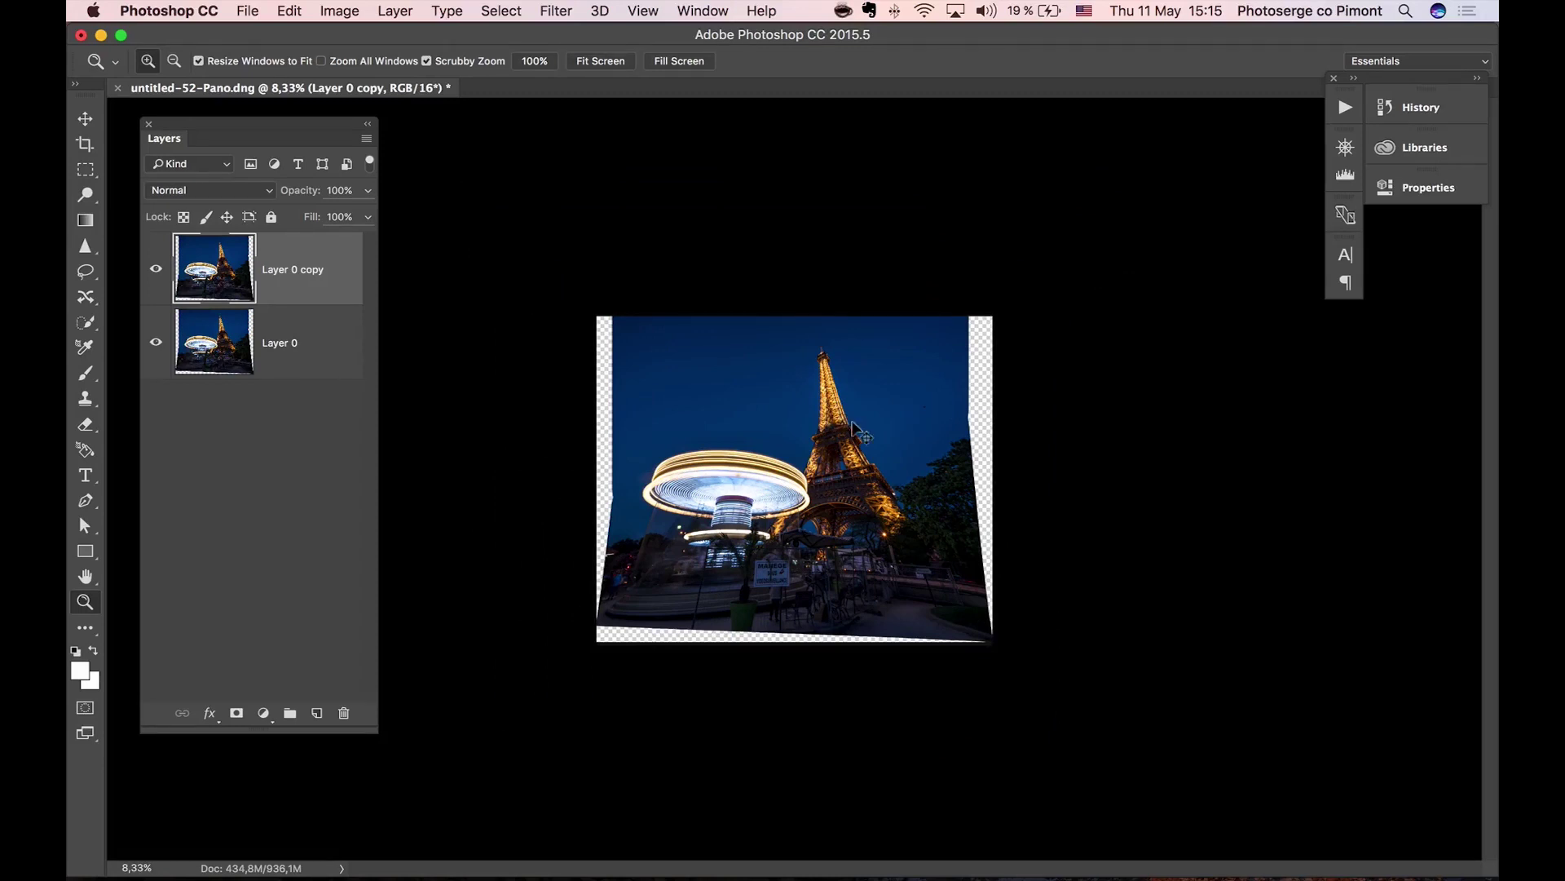
# Free Transform Layer 0 copy, pulling its top corners up and outward, and commit it
pyautogui.press('super+t')
pyautogui.press('Escape')
pyautogui.click(289, 11)
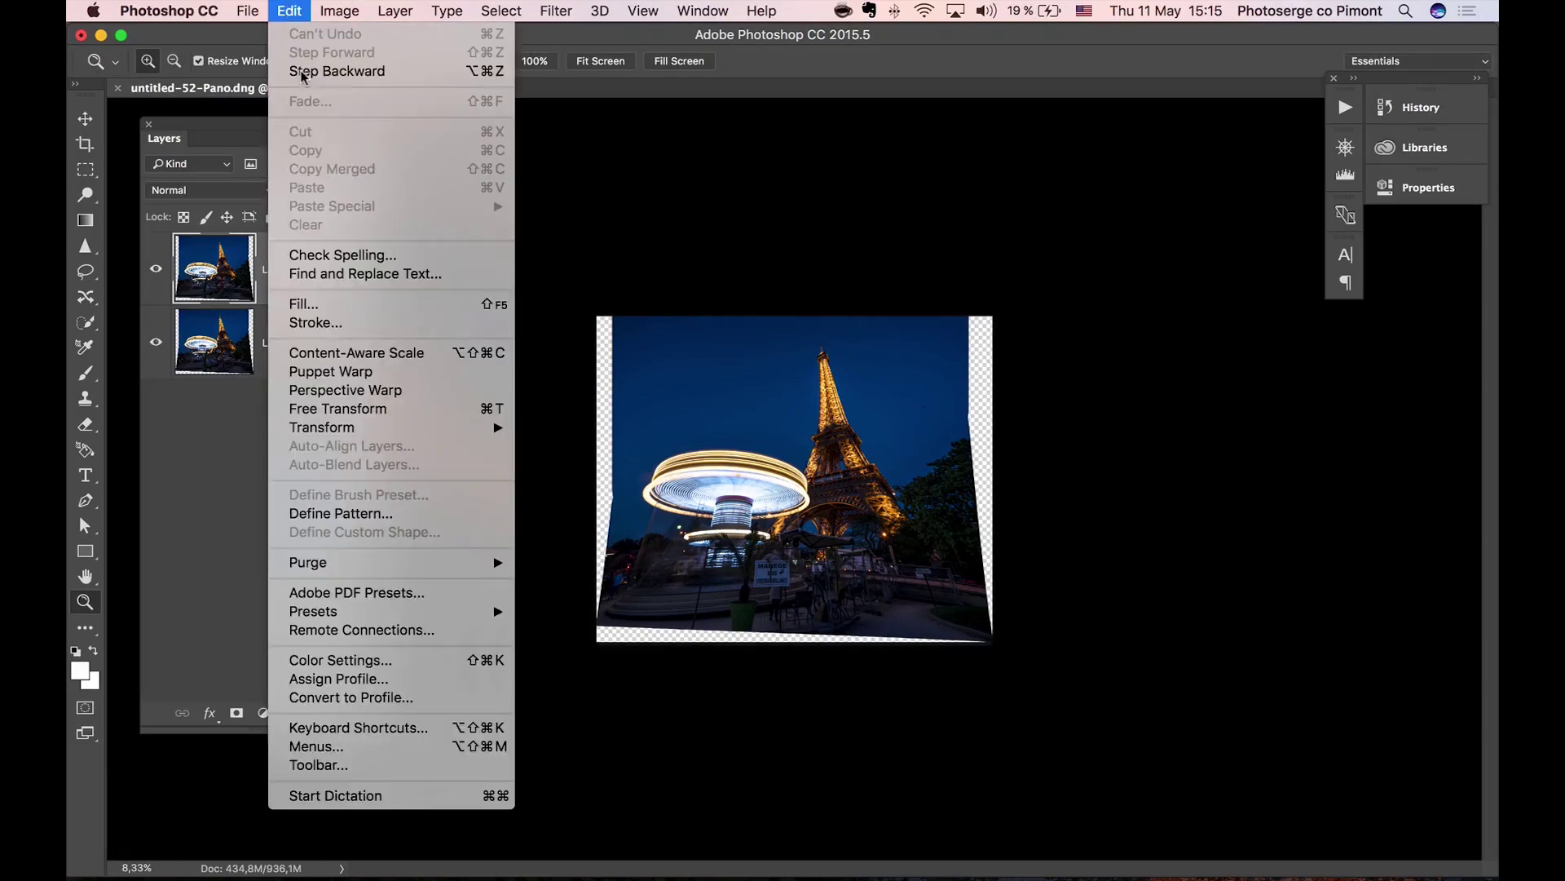
pyautogui.click(392, 409)
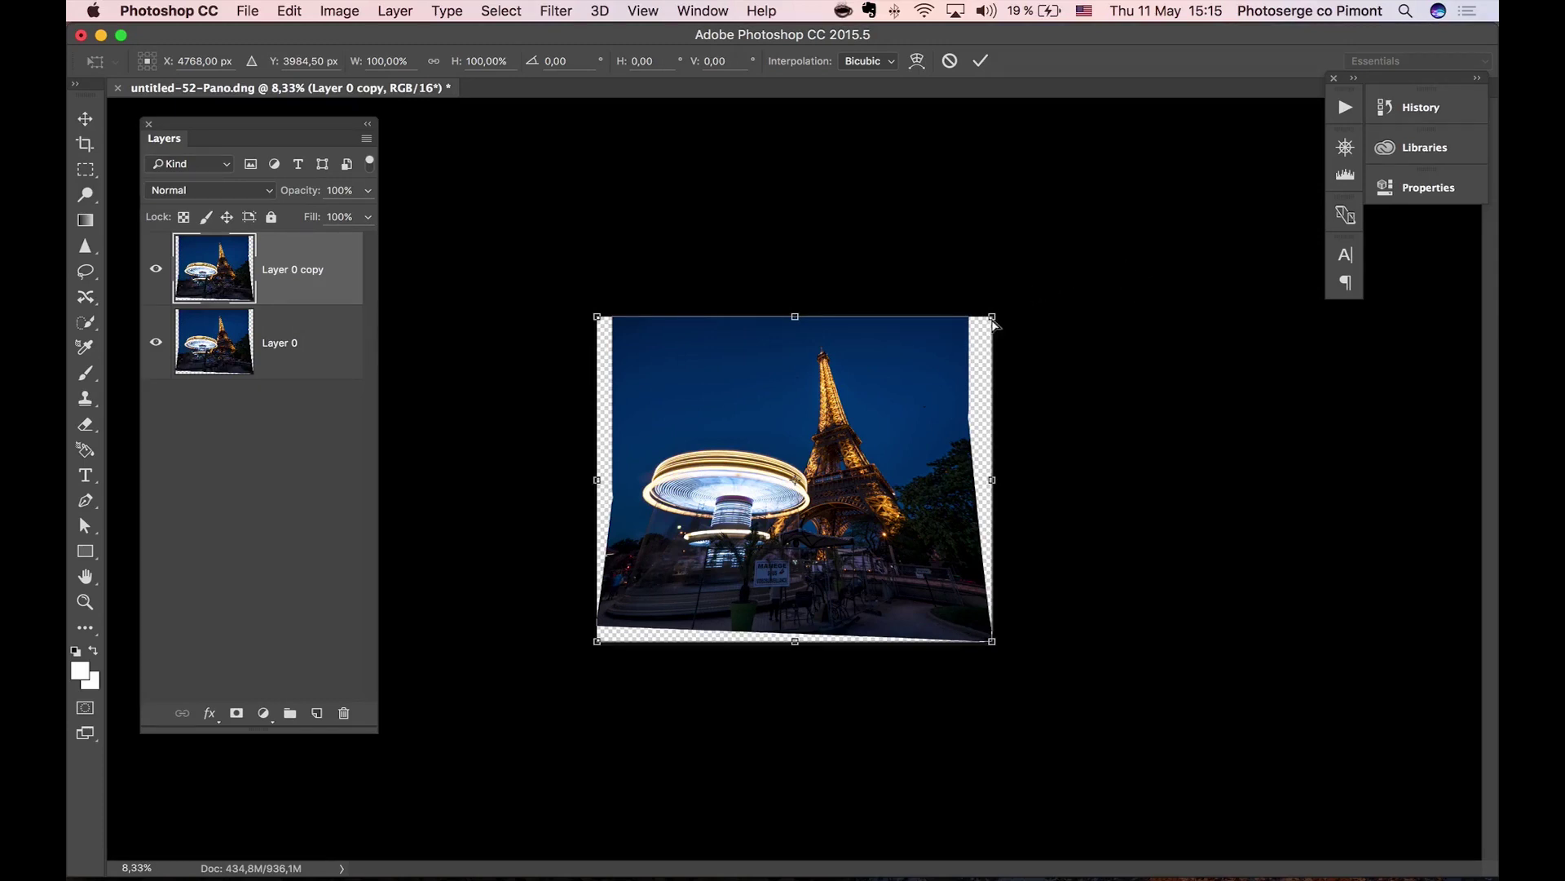
pyautogui.moveTo(993, 318); pyautogui.dragTo(1017, 268)
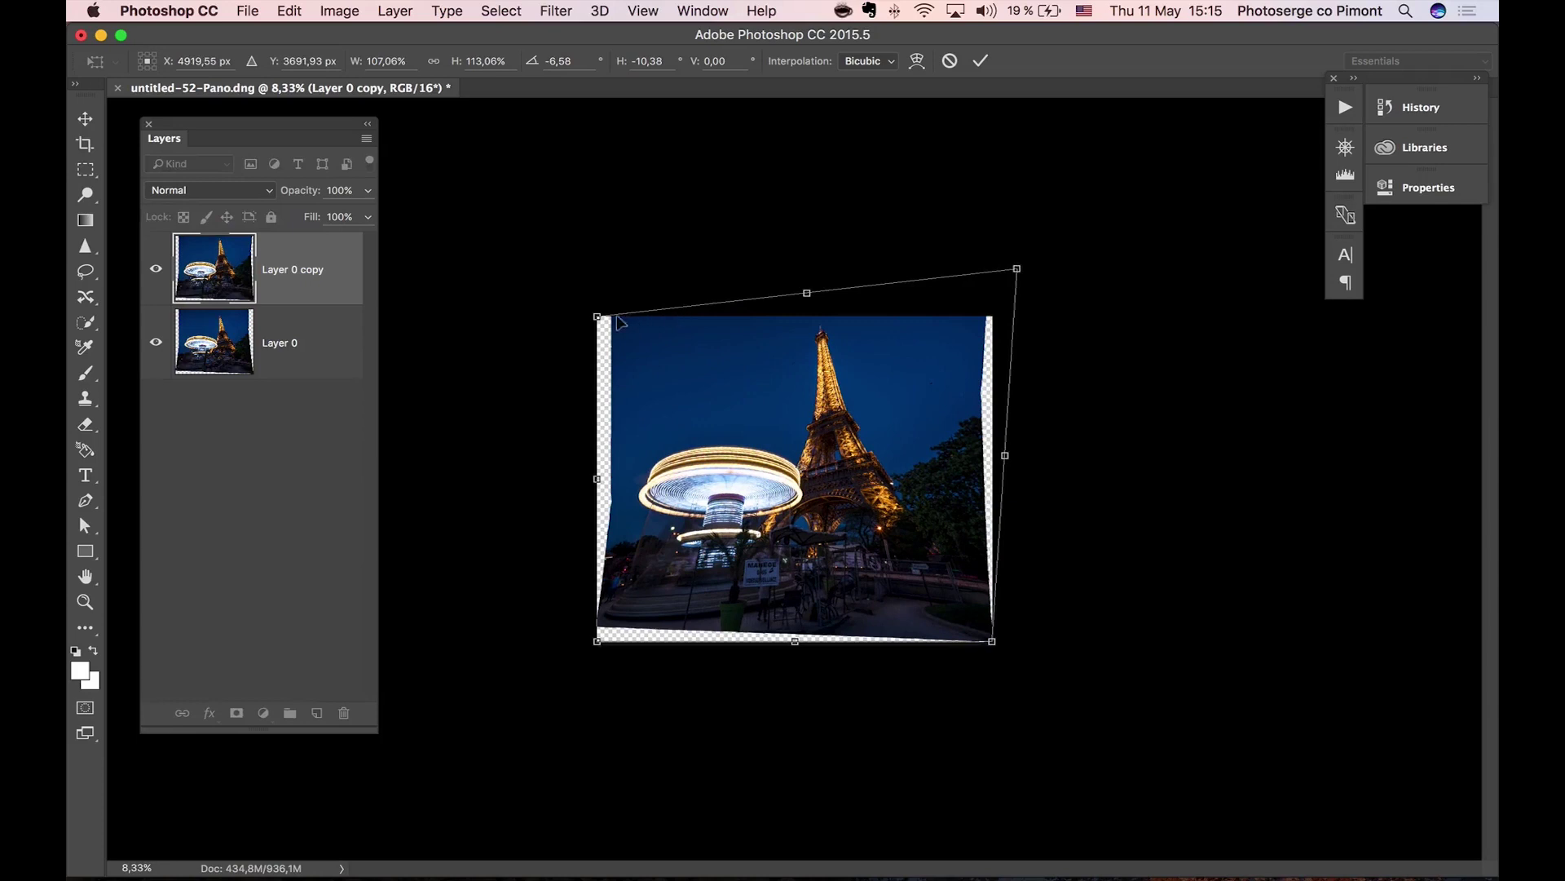
pyautogui.moveTo(589, 301); pyautogui.dragTo(526, 258)
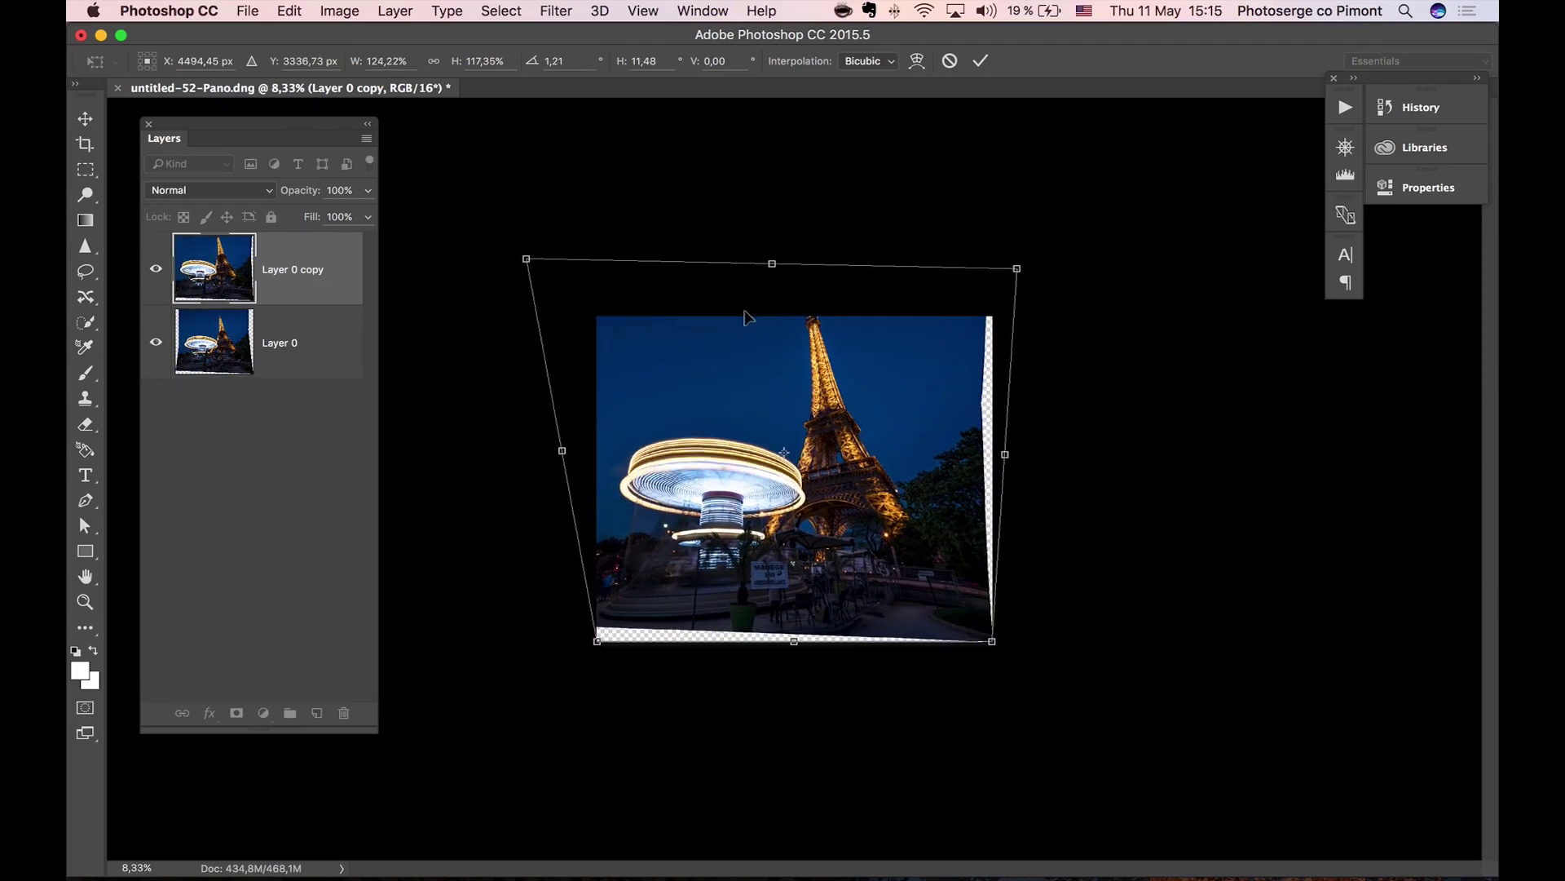
pyautogui.press('Return')
pyautogui.press('z')
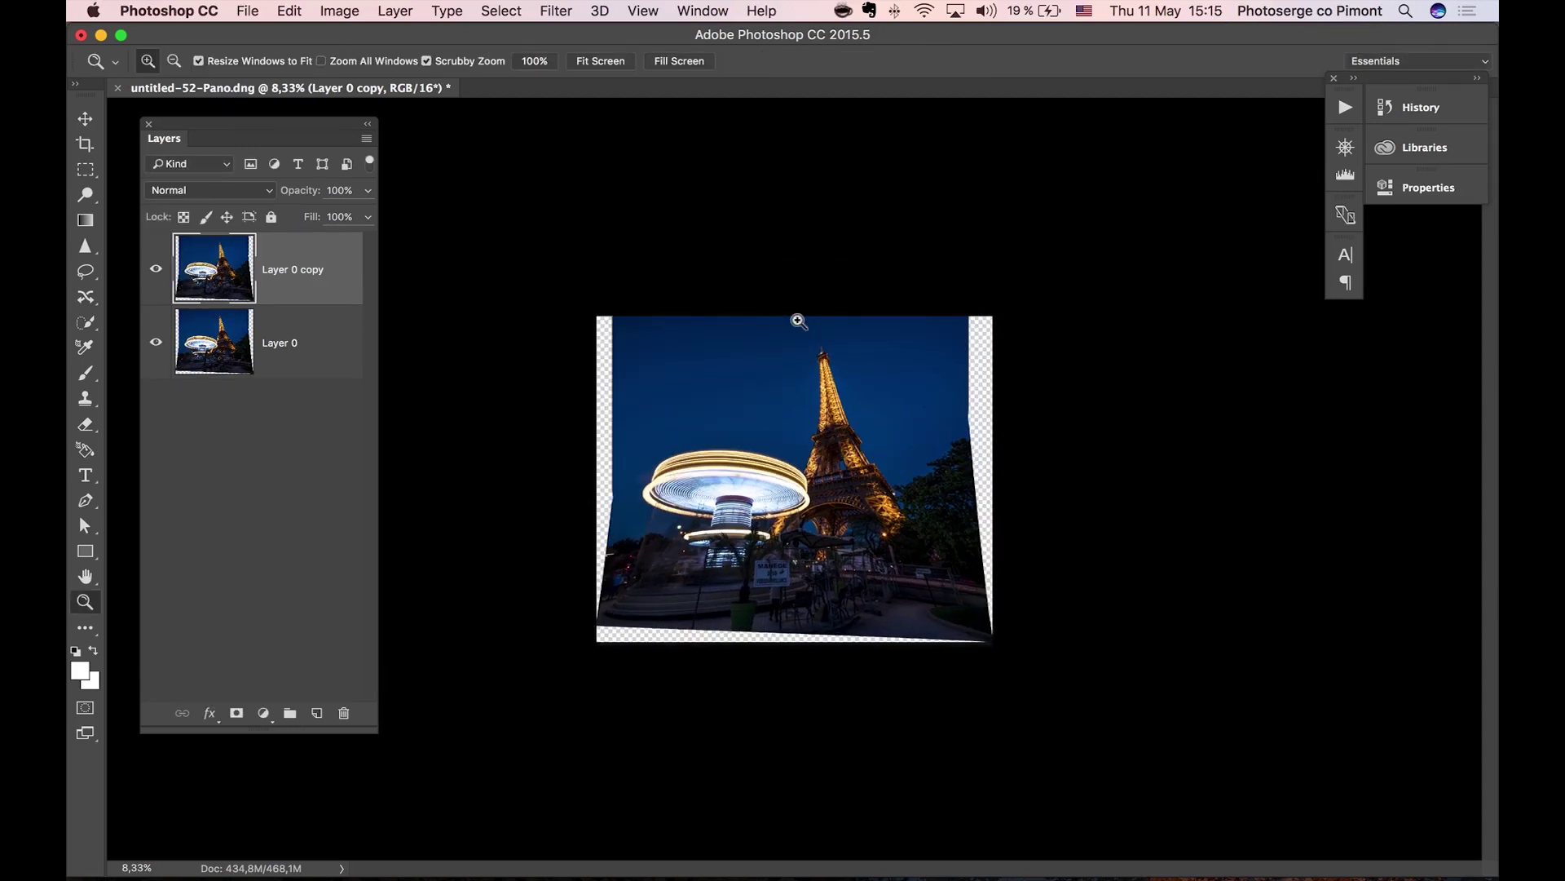
# Extend the canvas upward with a Content-Aware crop so the sky continues above the tower
pyautogui.click(86, 146)
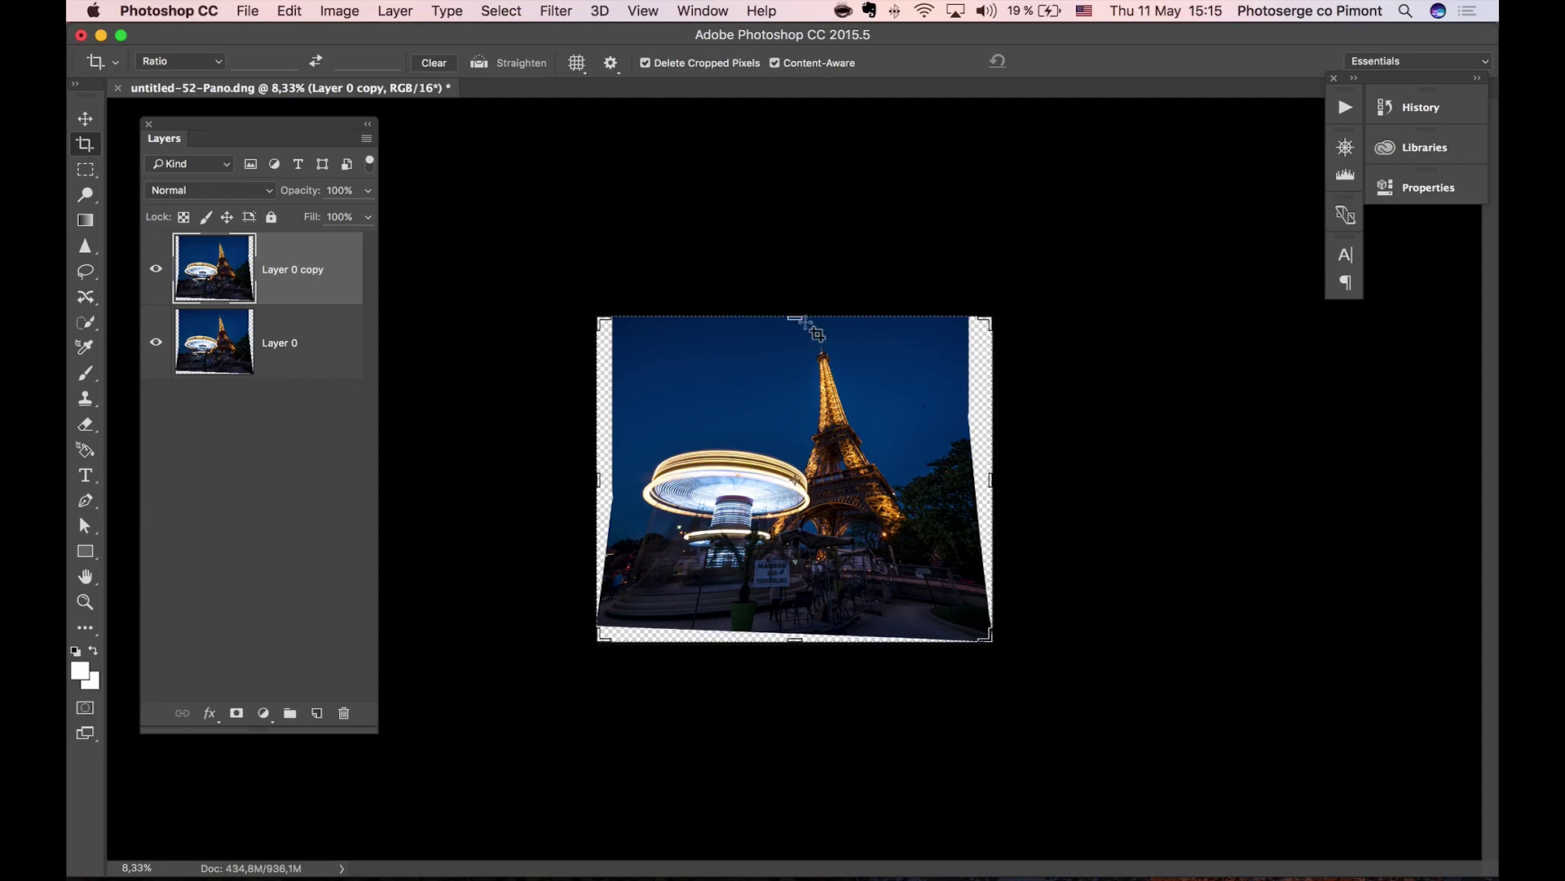
pyautogui.moveTo(796, 317); pyautogui.dragTo(803, 279)
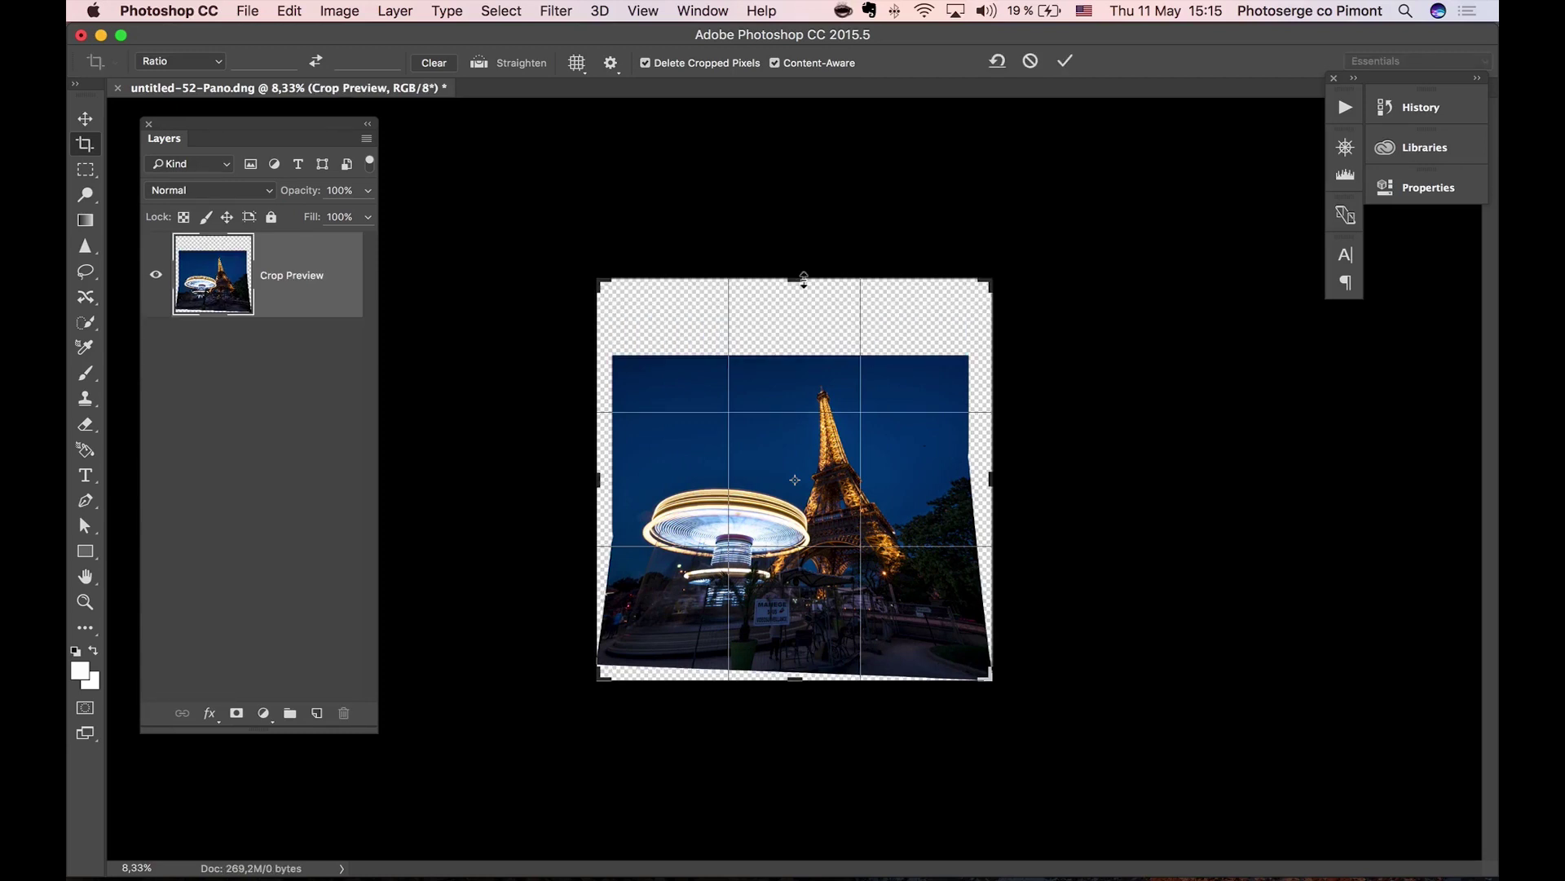
pyautogui.press('Return')
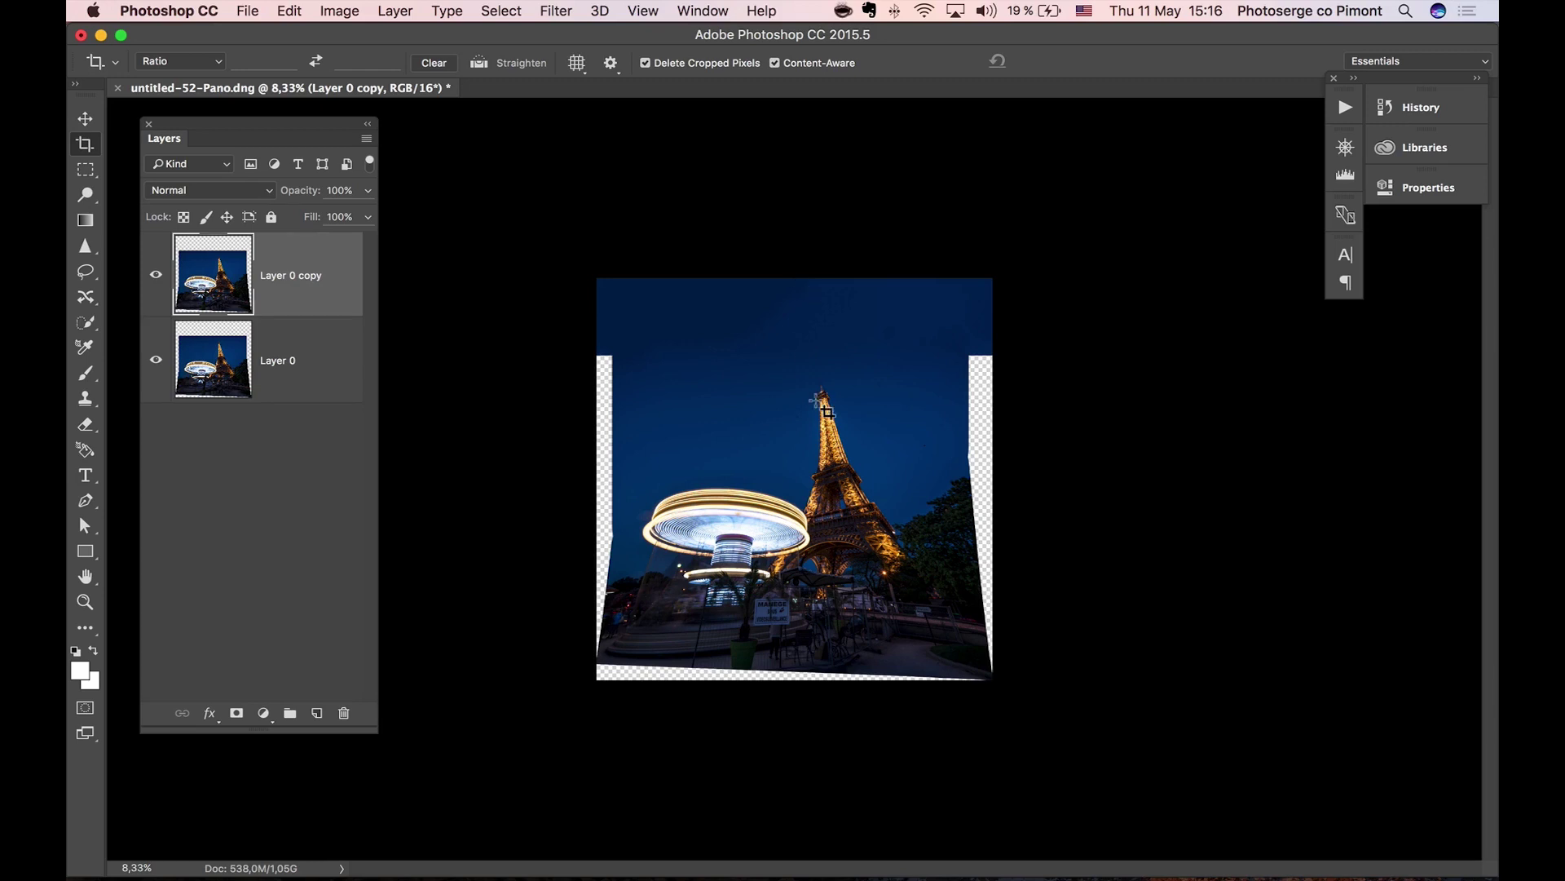
# Free Transform Layer 0 copy again, stretching and skewing its top upward to straighten the tower
pyautogui.press('super+t')
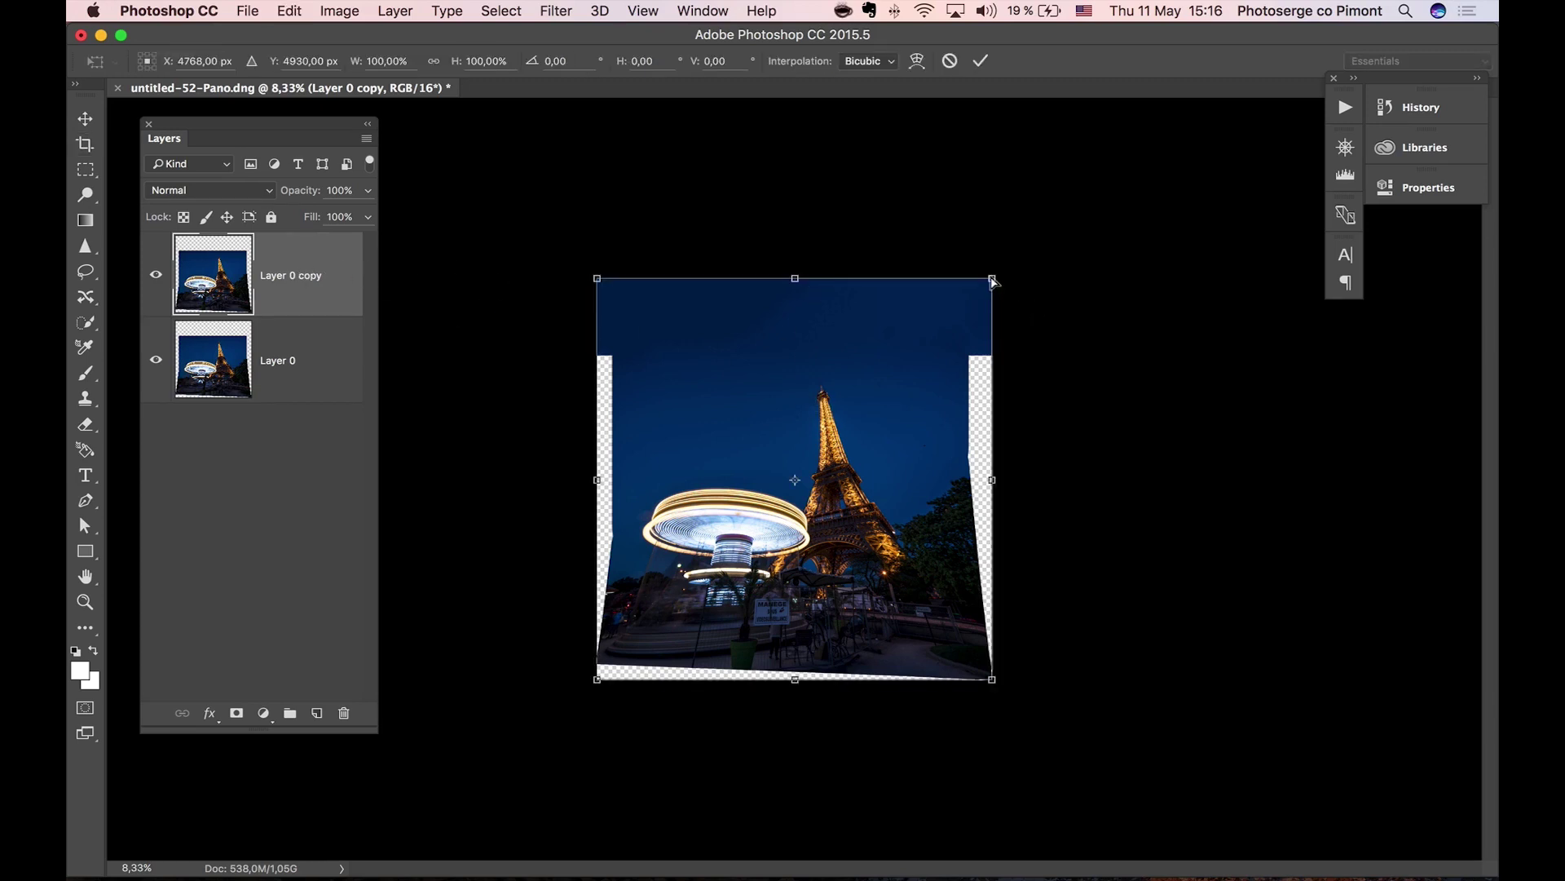
pyautogui.moveTo(993, 282); pyautogui.dragTo(1030, 224)
pyautogui.moveTo(816, 252); pyautogui.dragTo(803, 210)
pyautogui.moveTo(587, 237); pyautogui.dragTo(591, 234)
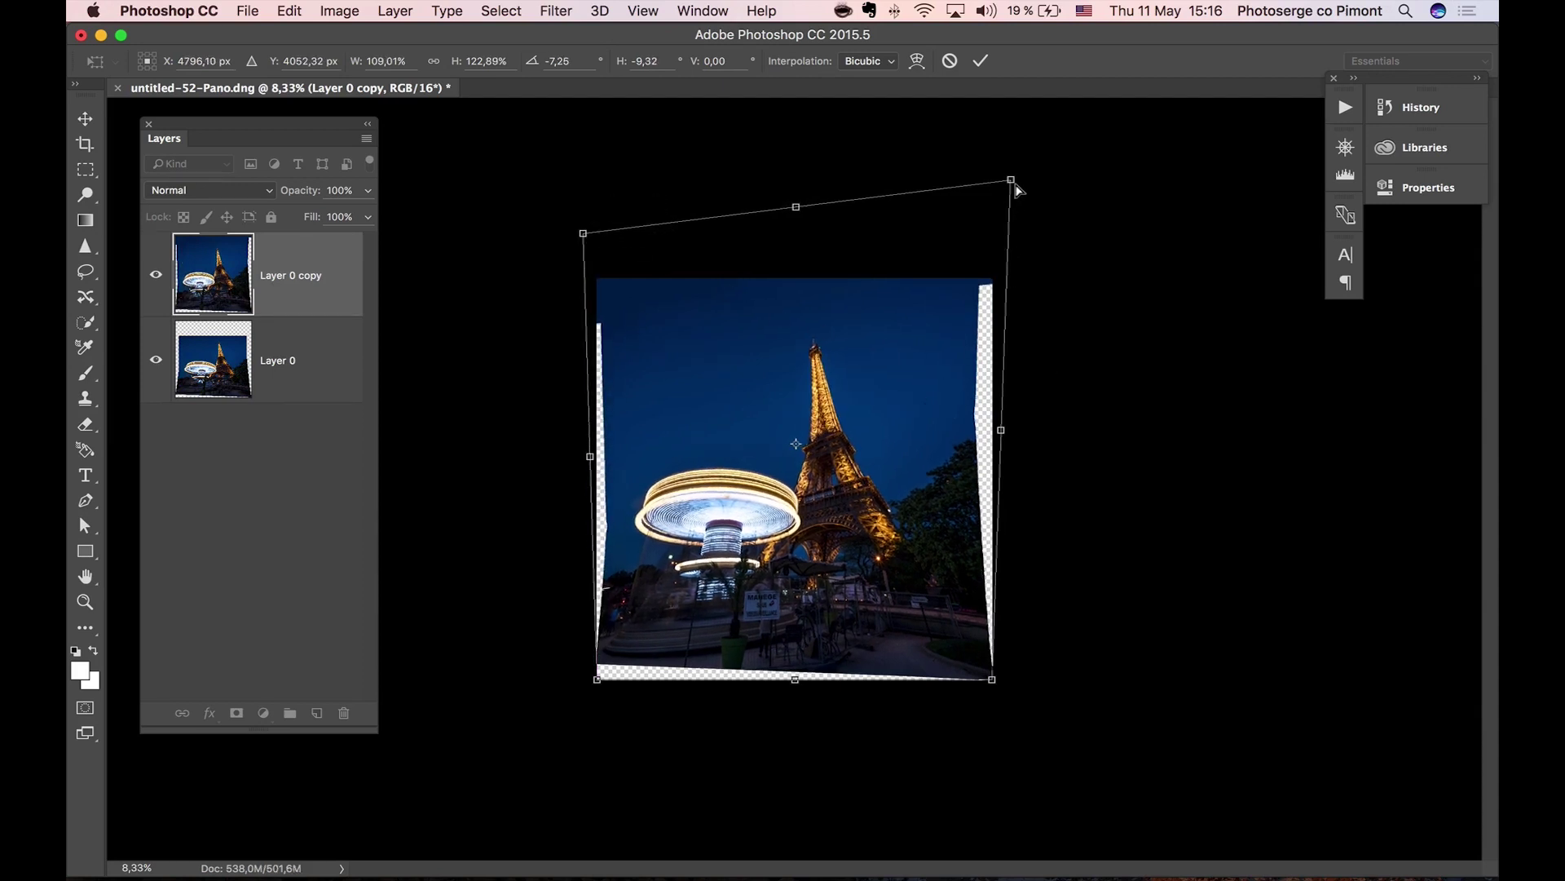
pyautogui.moveTo(1018, 186); pyautogui.dragTo(1024, 181)
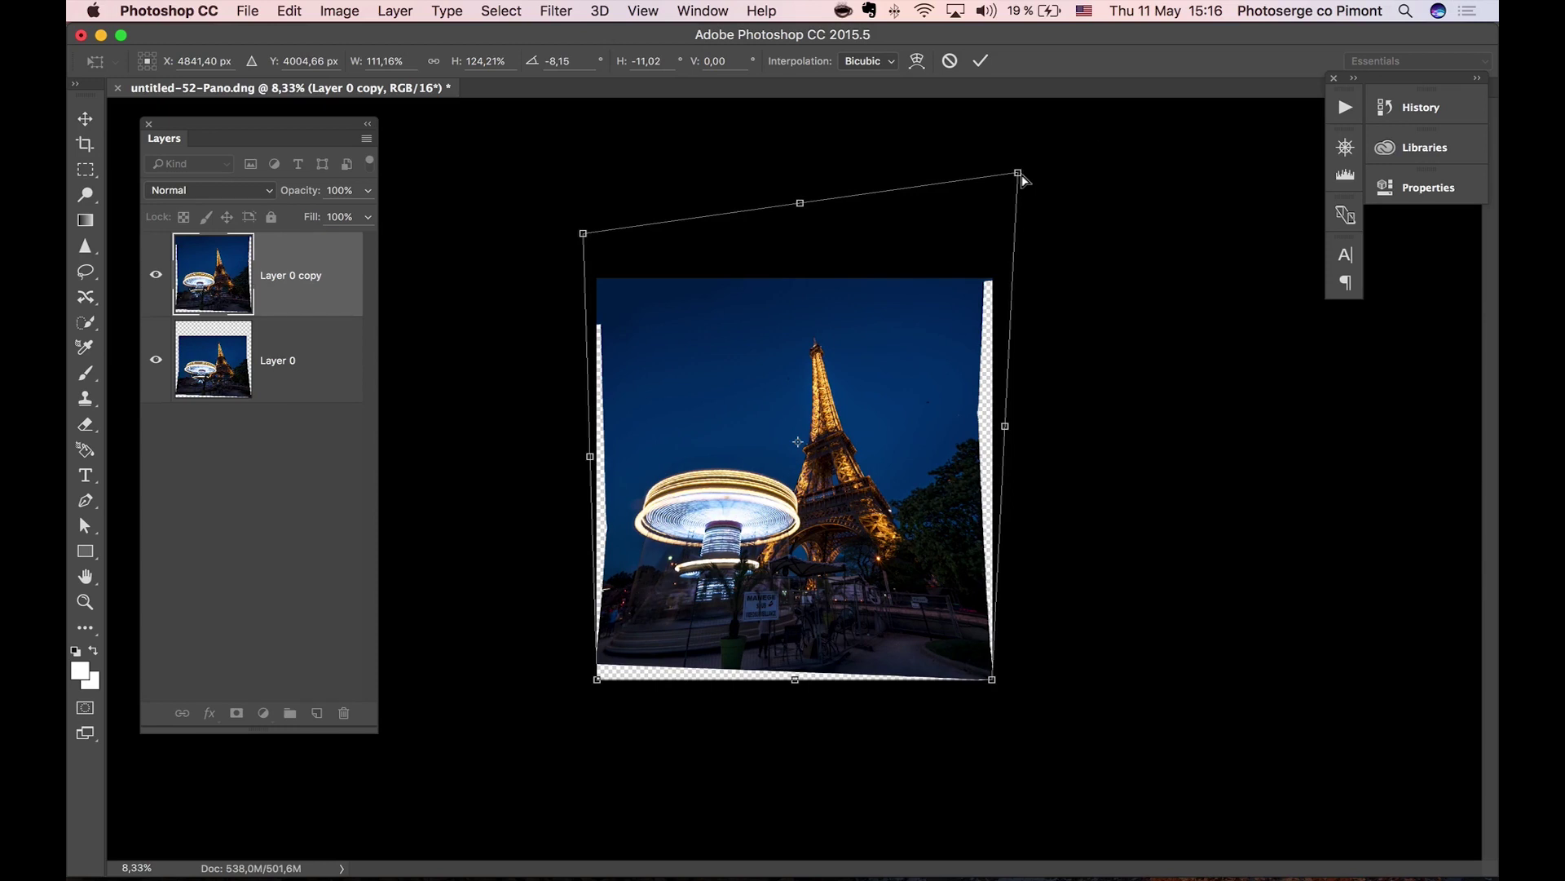
pyautogui.moveTo(799, 207); pyautogui.dragTo(798, 181)
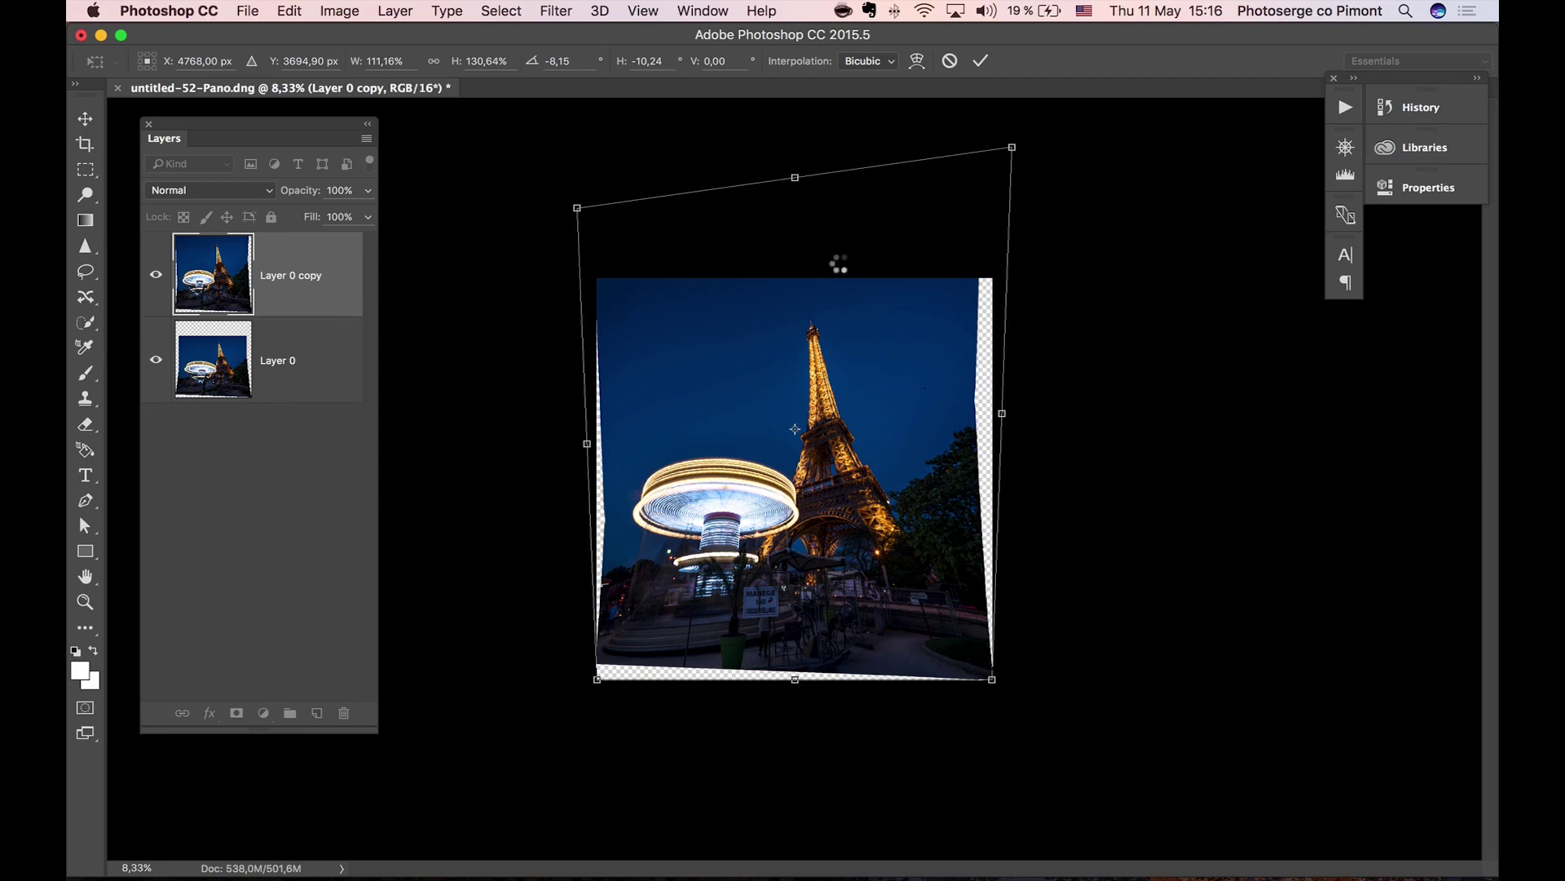
pyautogui.press('c')
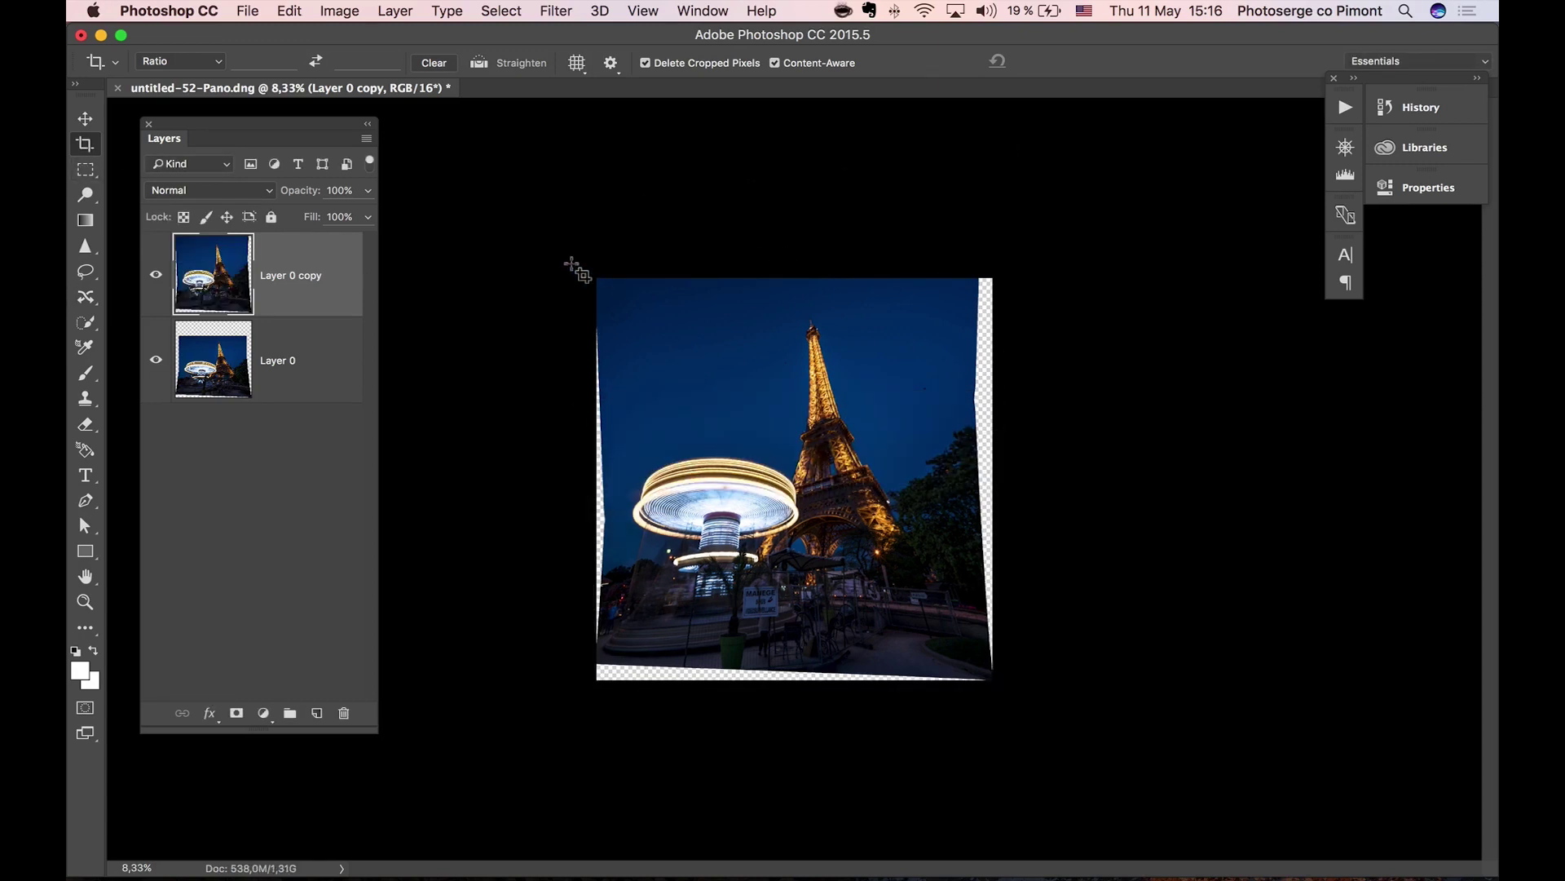
# Crop the transparent strips off the left and bottom edges
pyautogui.moveTo(576, 261); pyautogui.dragTo(972, 481)
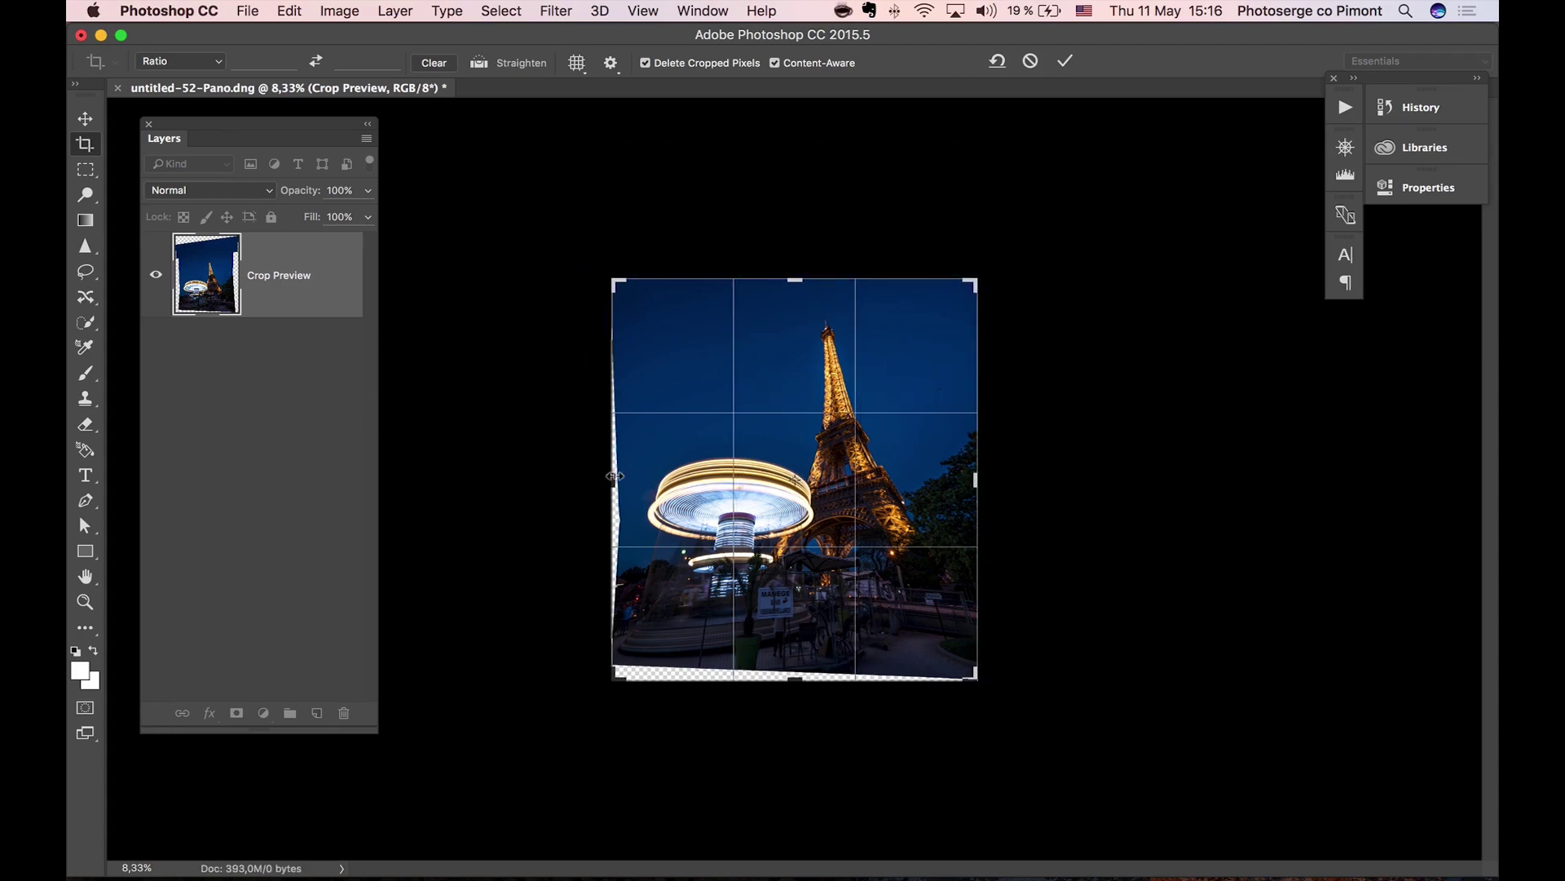
pyautogui.moveTo(614, 480); pyautogui.dragTo(638, 480)
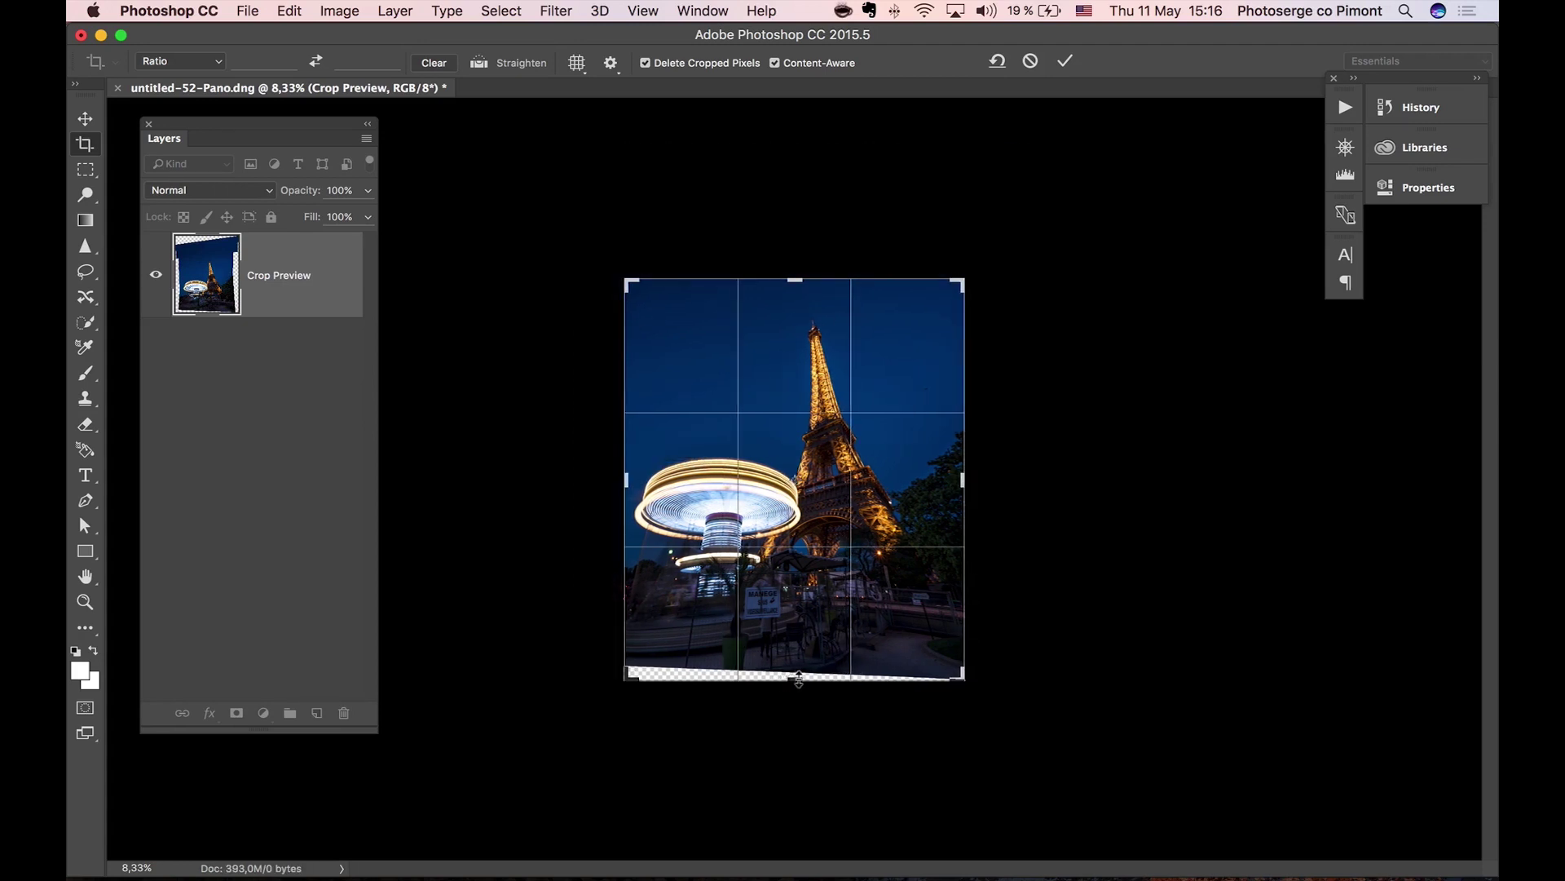
pyautogui.moveTo(798, 678); pyautogui.dragTo(800, 660)
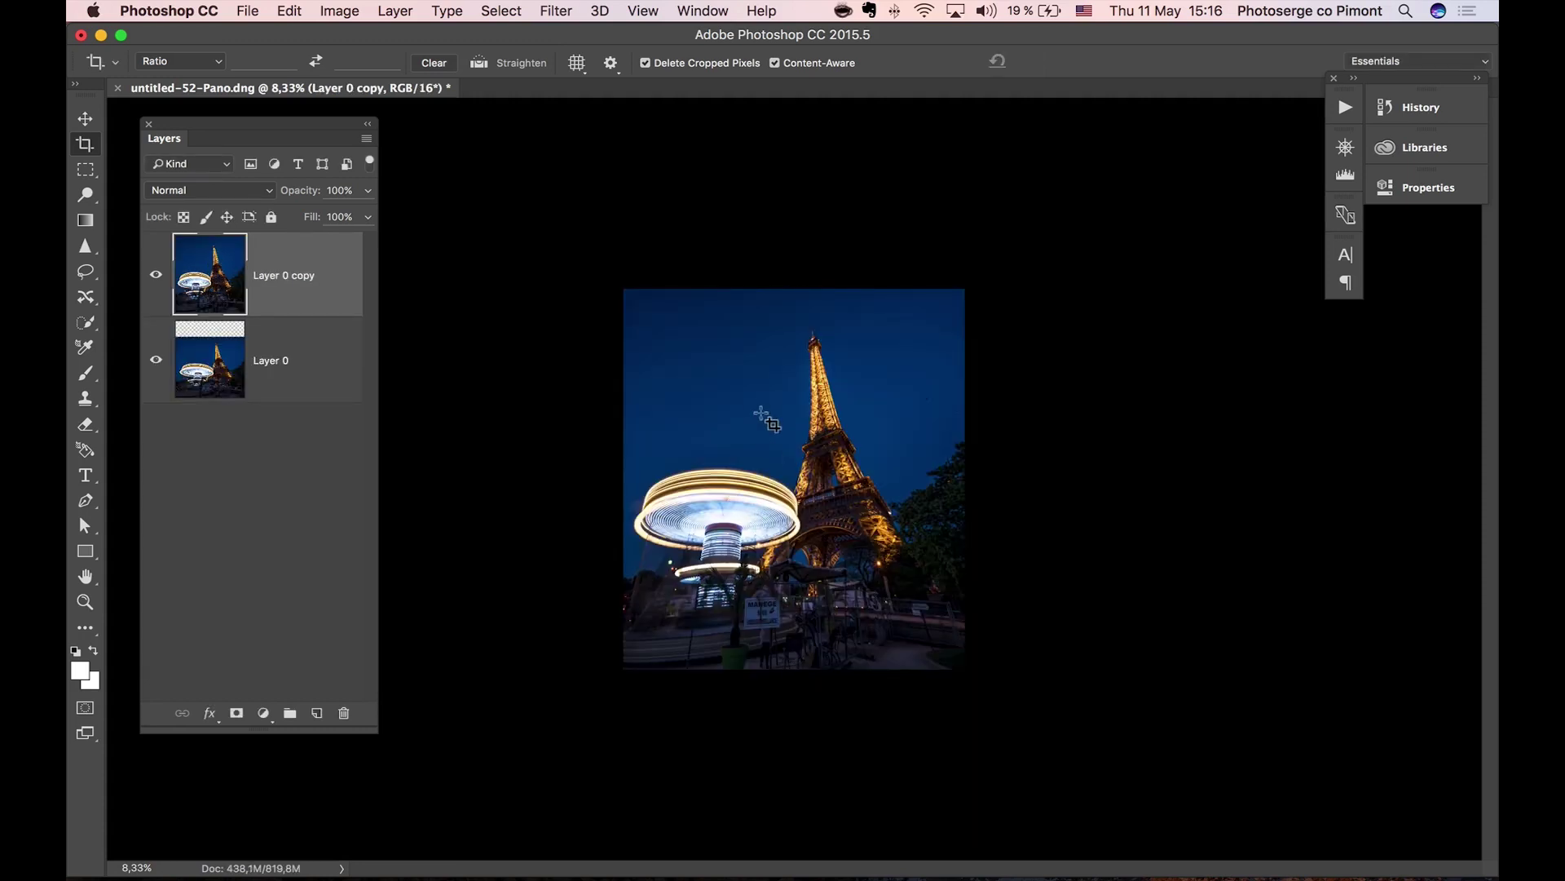
# Check the cropped result at 100% and fit-to-screen, zooming in around the tower
pyautogui.press('z')
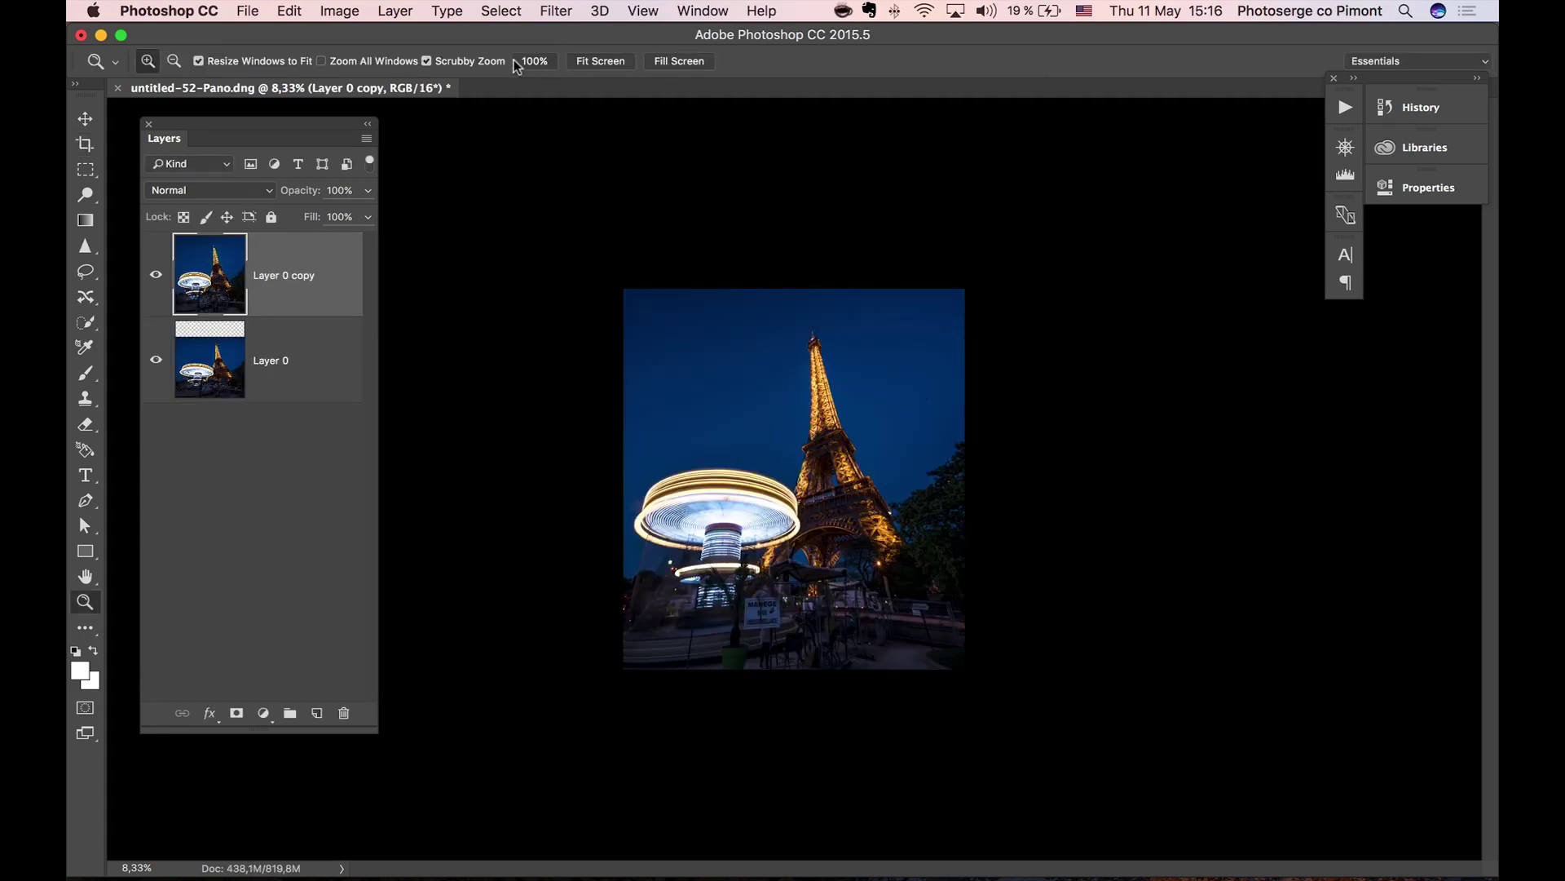
pyautogui.click(534, 61)
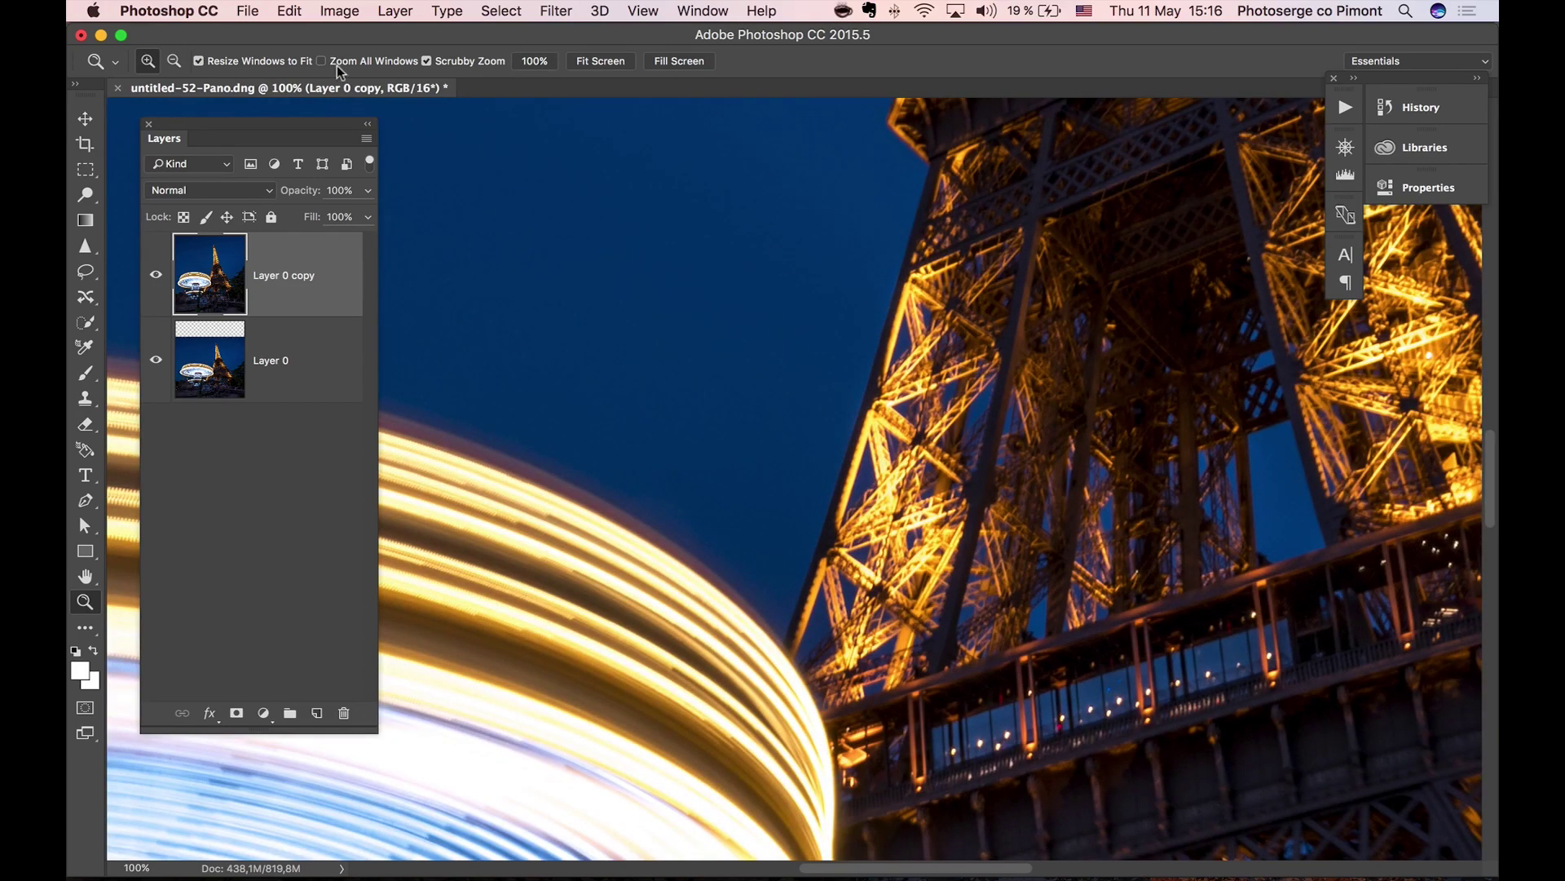
pyautogui.click(579, 67)
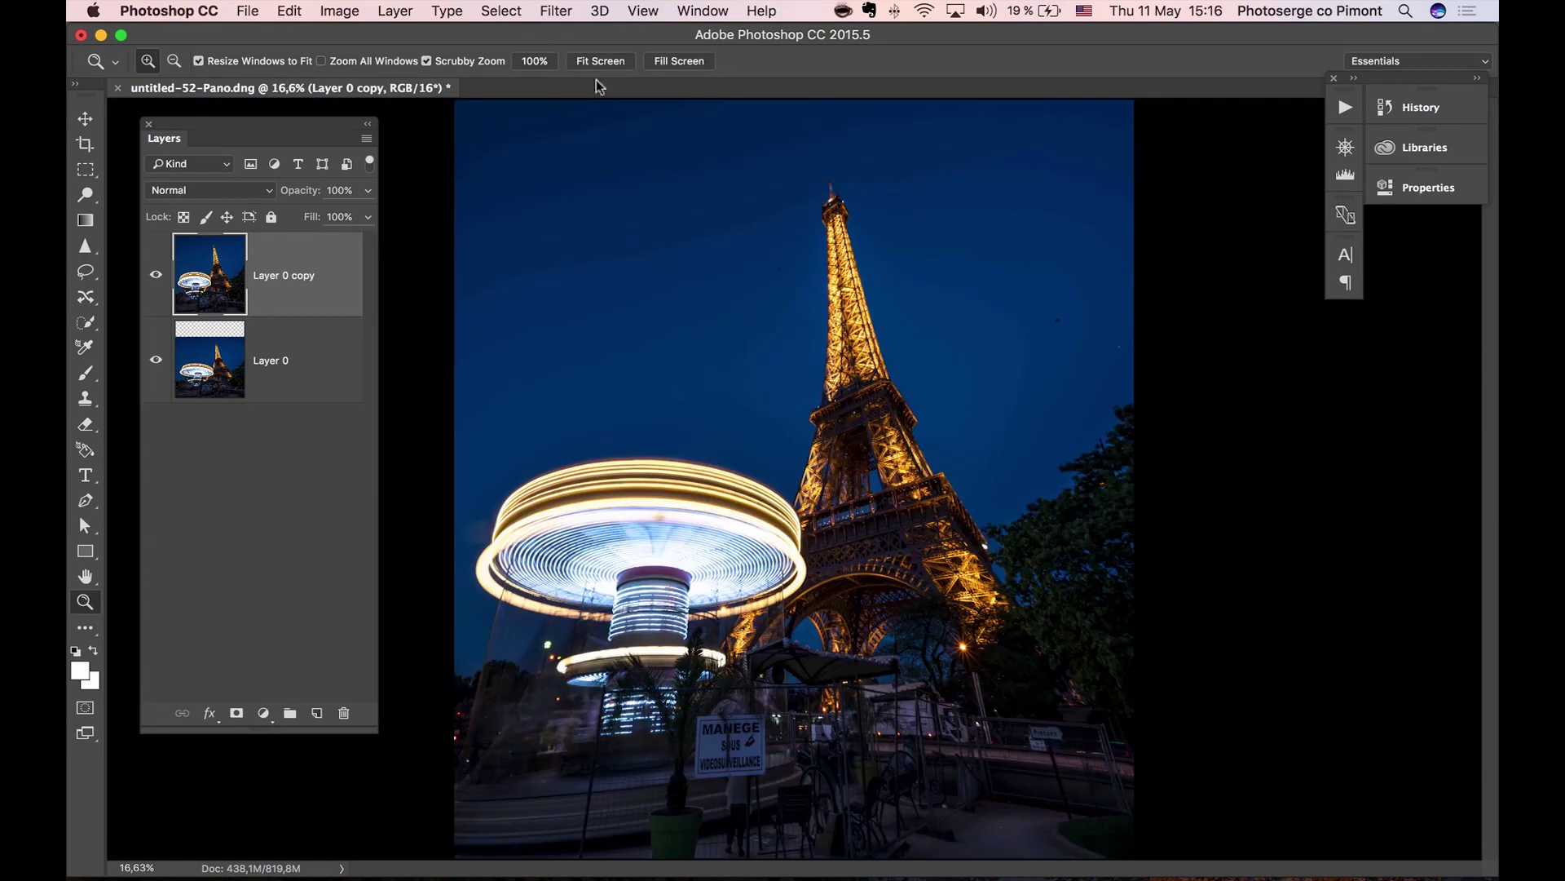
pyautogui.rightClick(814, 412)
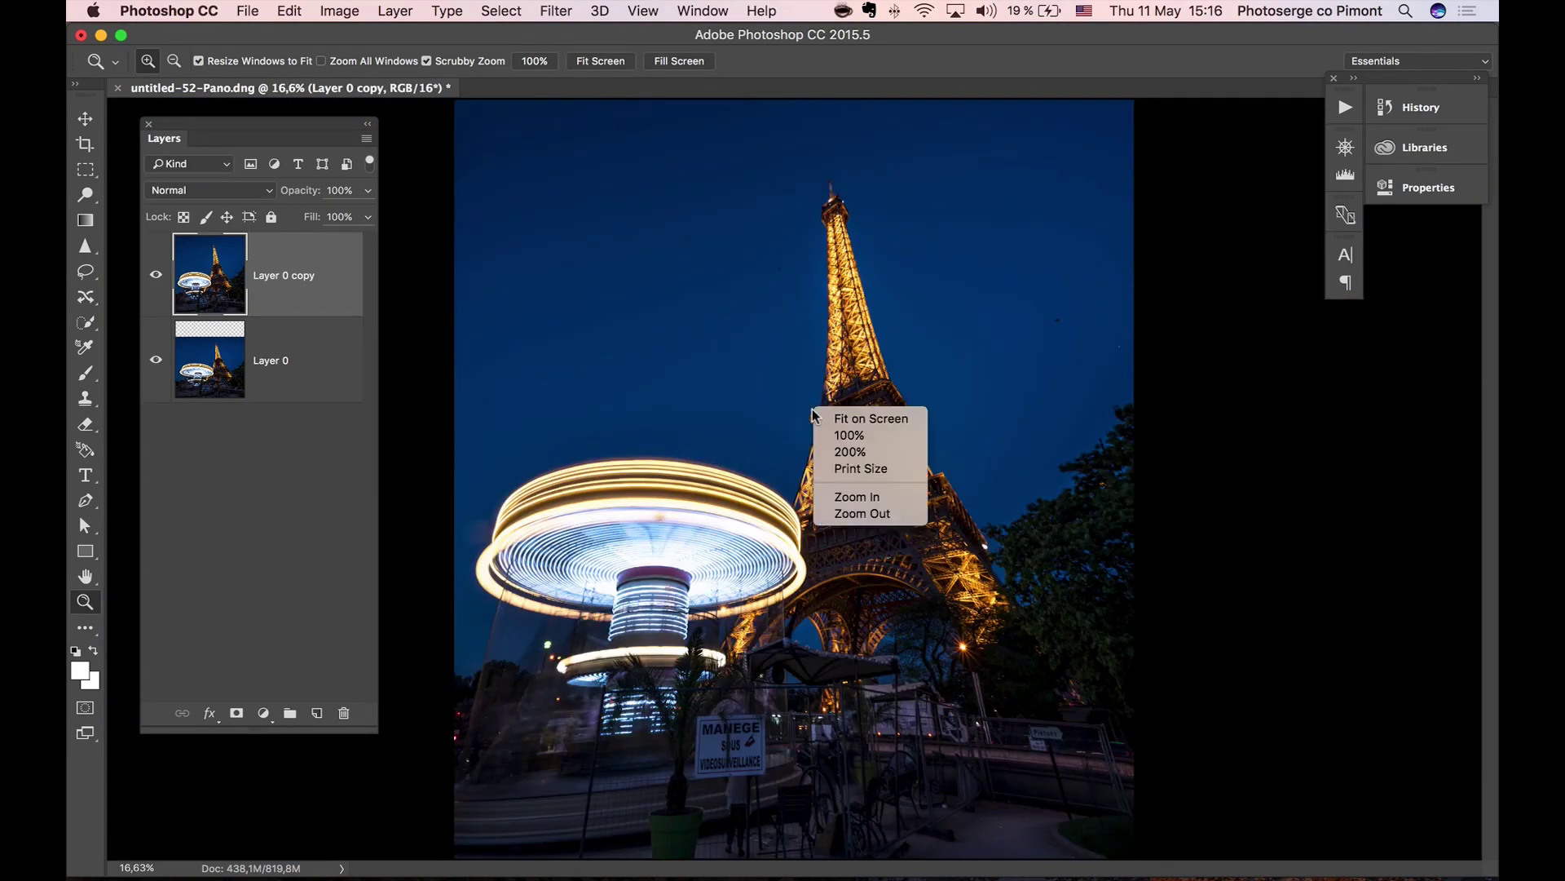
pyautogui.click(728, 364)
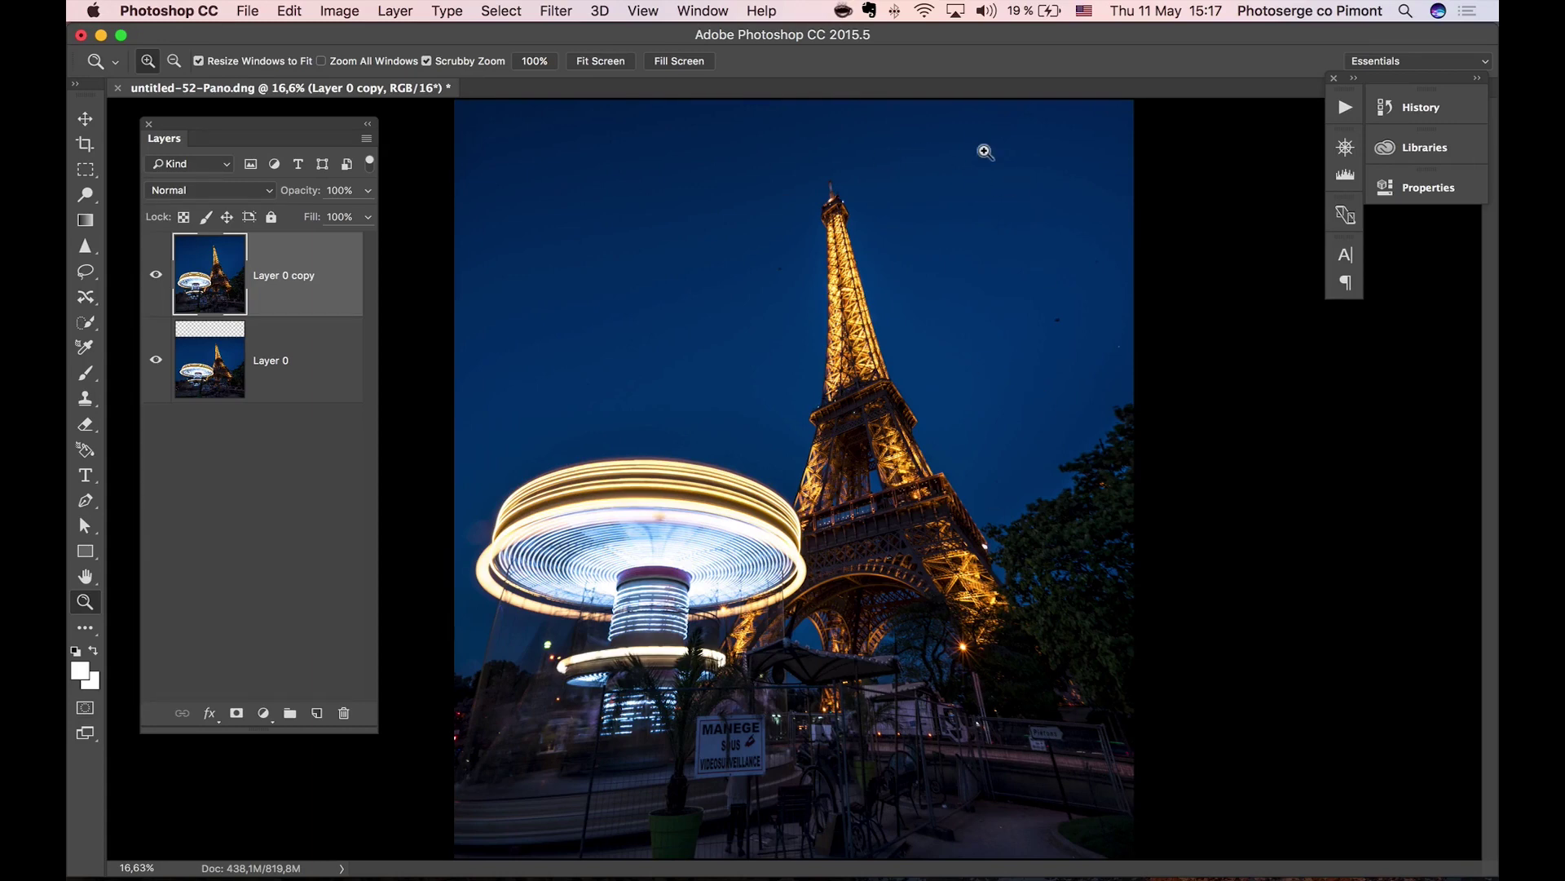
pyautogui.click(1014, 158)
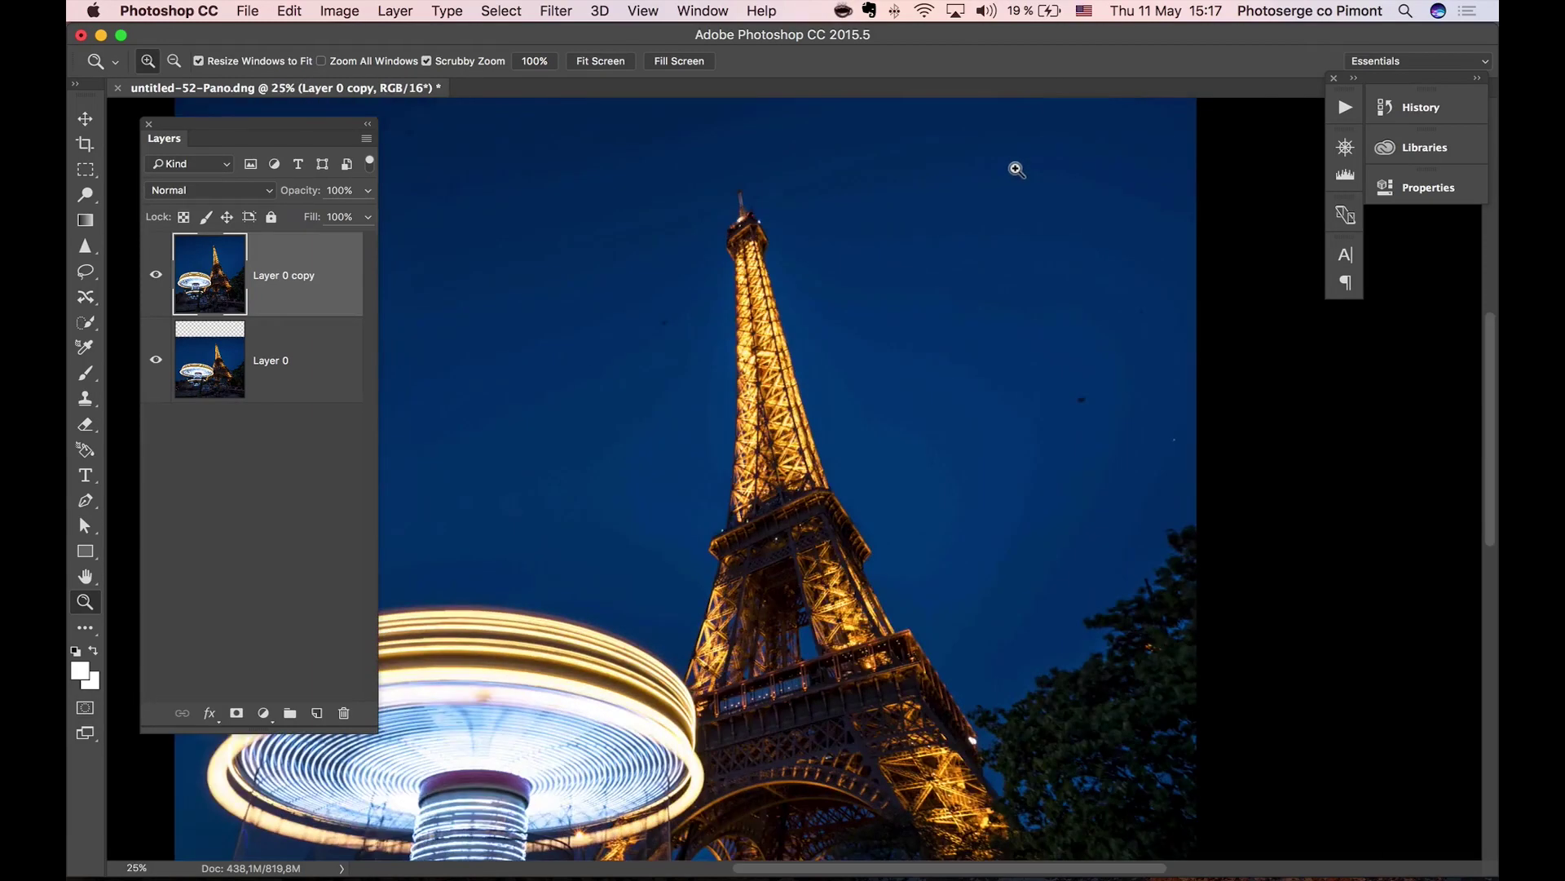
pyautogui.keyDown('alt'); pyautogui.click(888, 208); pyautogui.keyUp('alt')
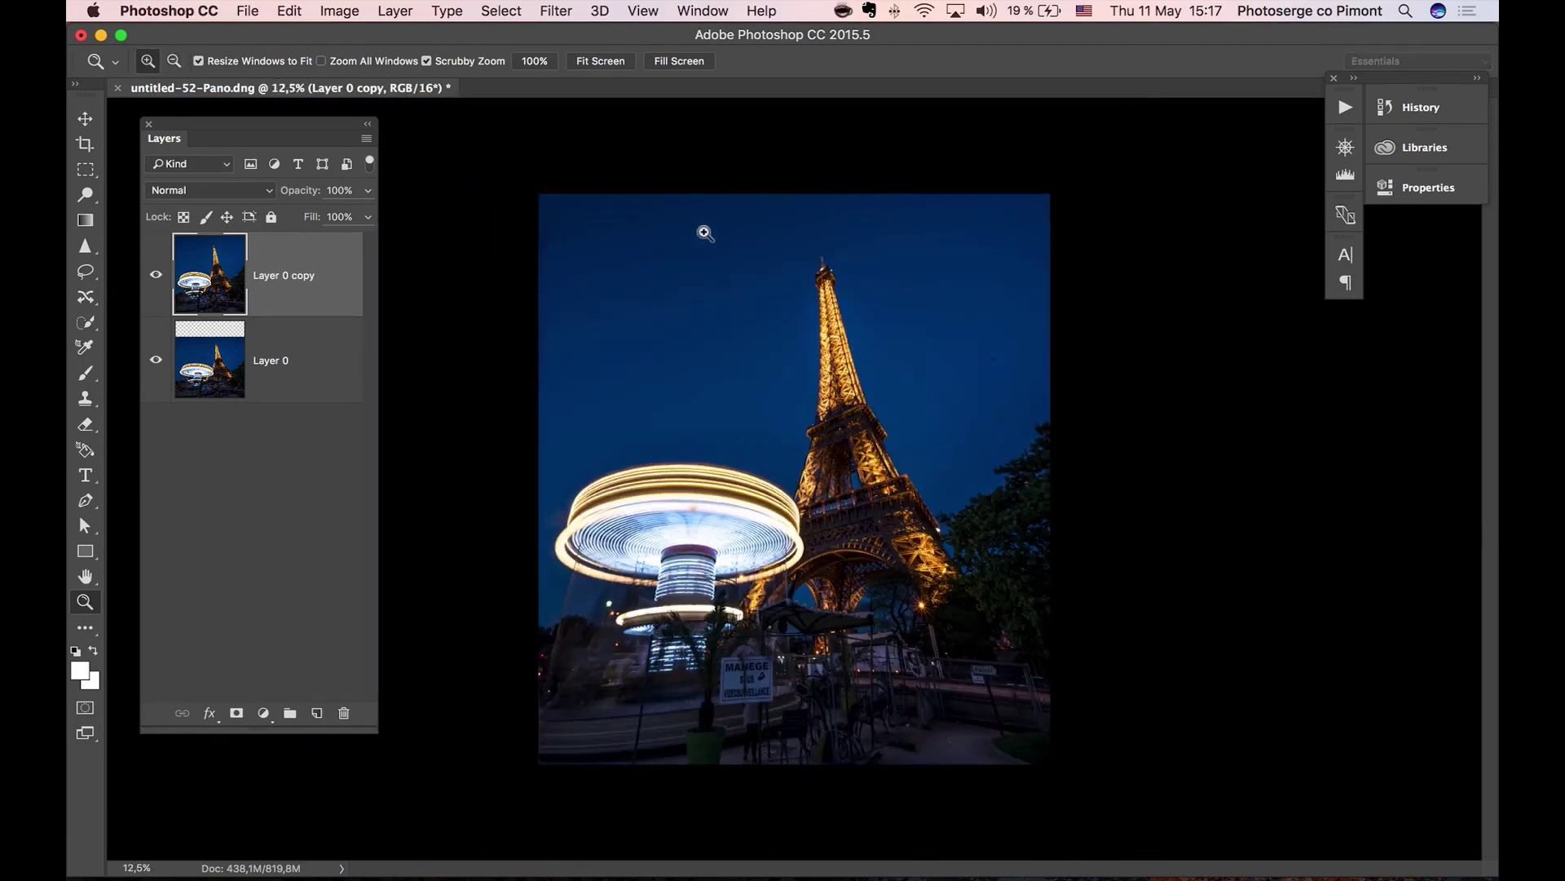
pyautogui.click(1435, 142)
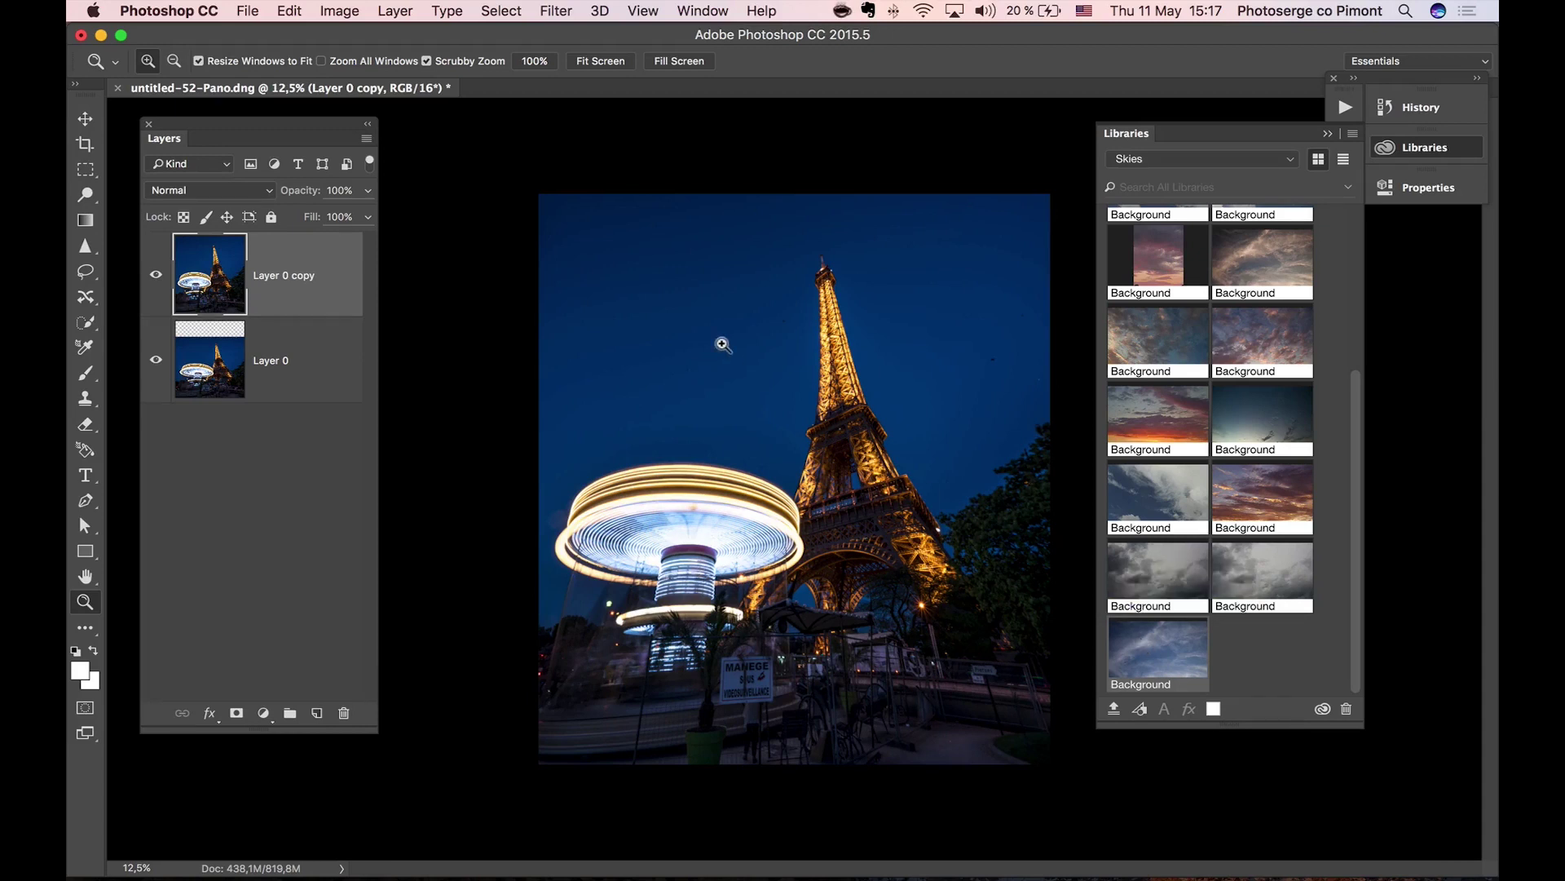
# Drop a cloudy Skies library image onto the canvas and enlarge it over the upper picture
pyautogui.moveTo(856, 314); pyautogui.dragTo(893, 329)
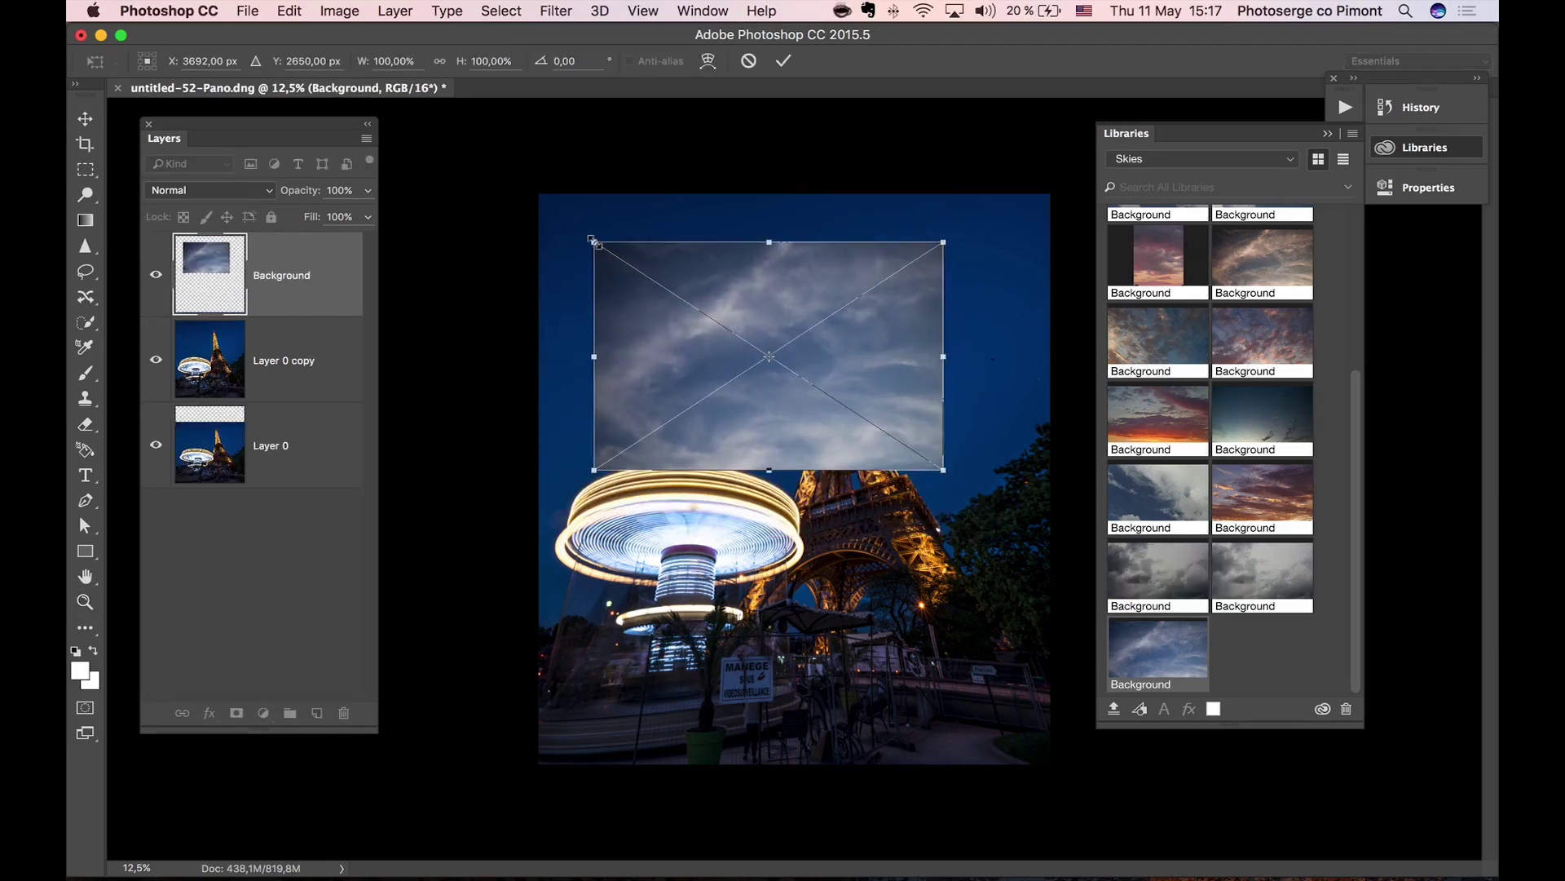
pyautogui.moveTo(593, 240); pyautogui.dragTo(538, 193)
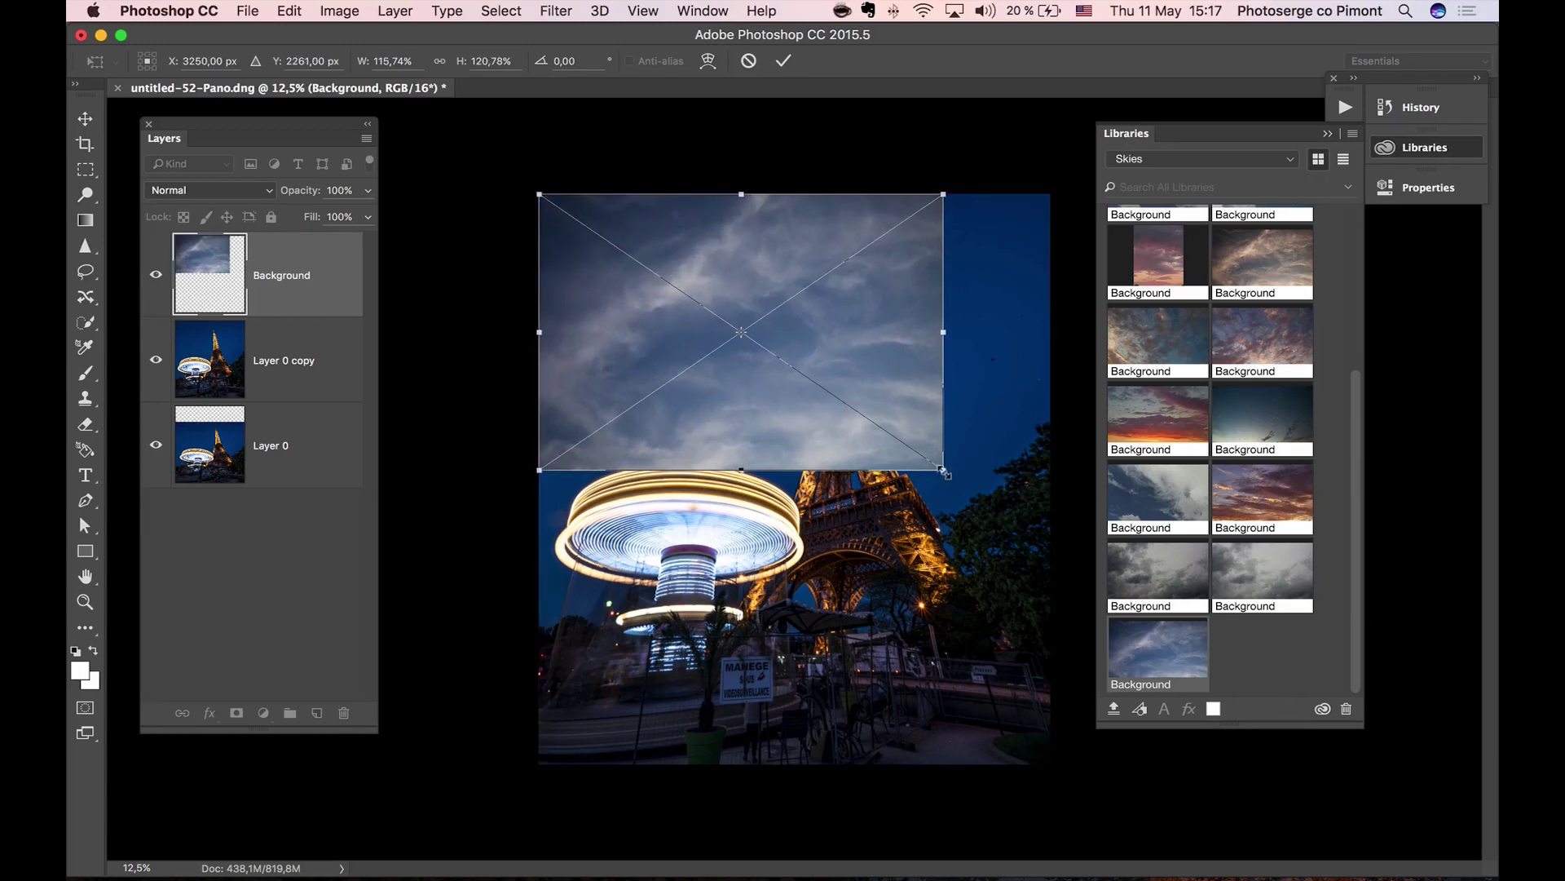
pyautogui.moveTo(943, 470); pyautogui.dragTo(1065, 670)
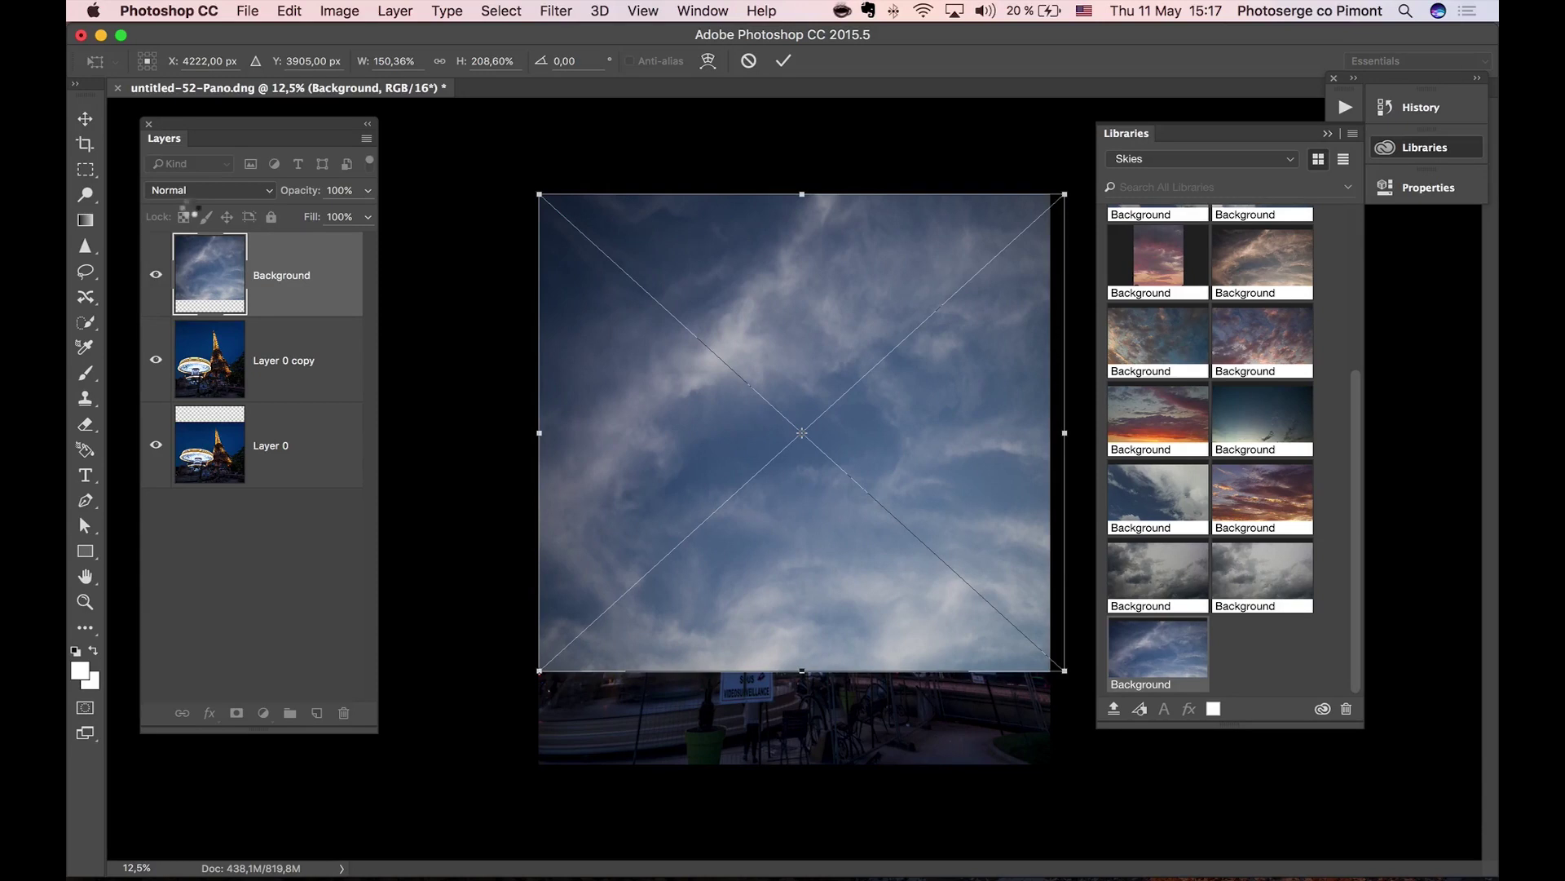
pyautogui.press('Return')
# Set the cloud layer's blend mode to Soft Light
pyautogui.press('z')
pyautogui.click(203, 192)
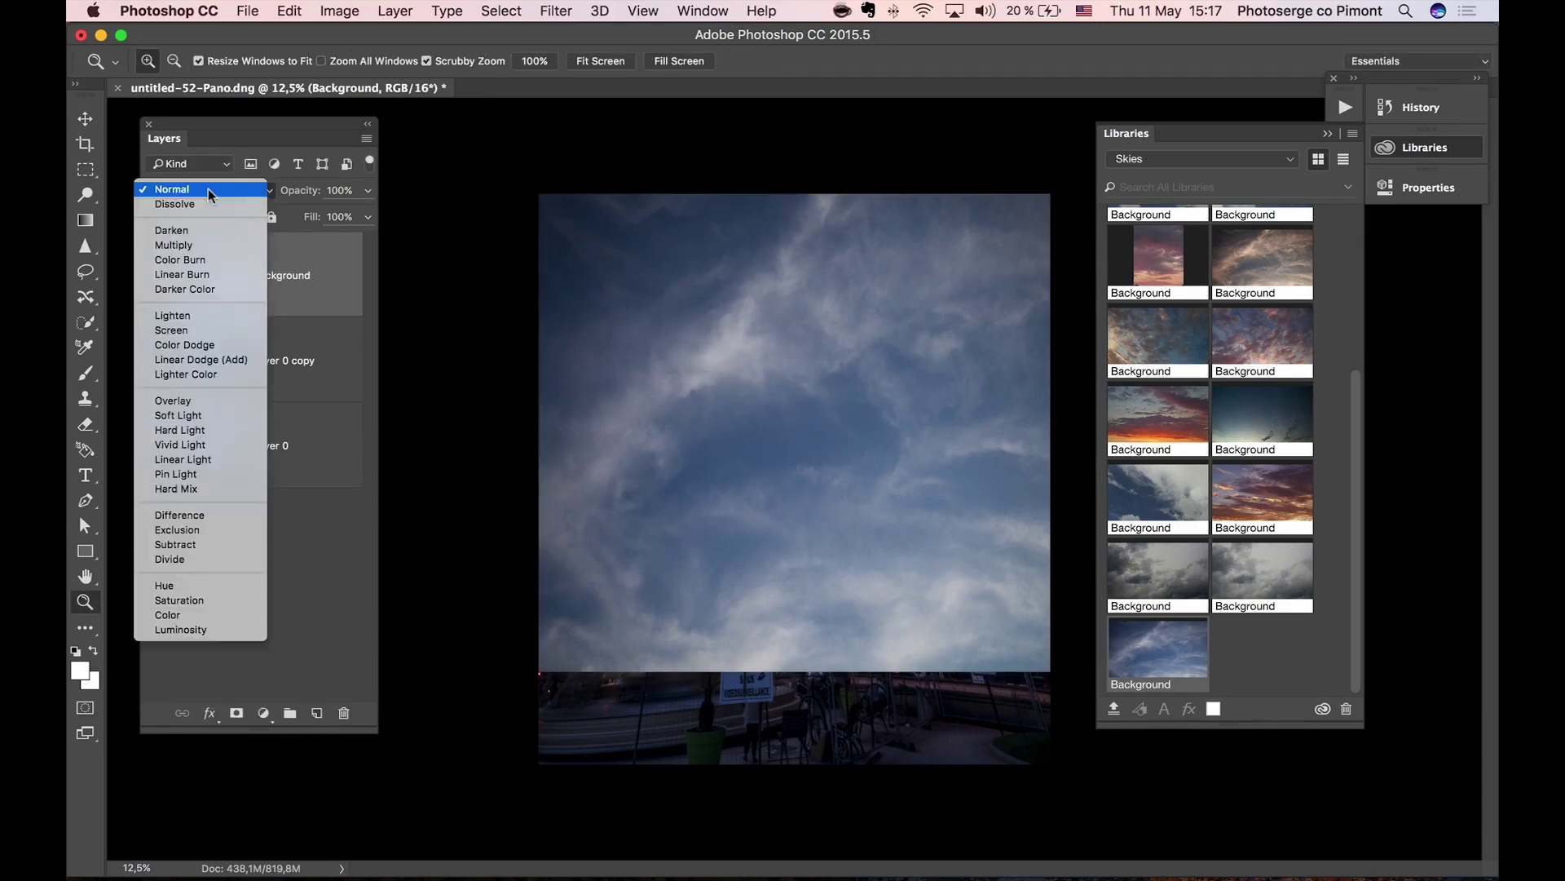
pyautogui.click(238, 424)
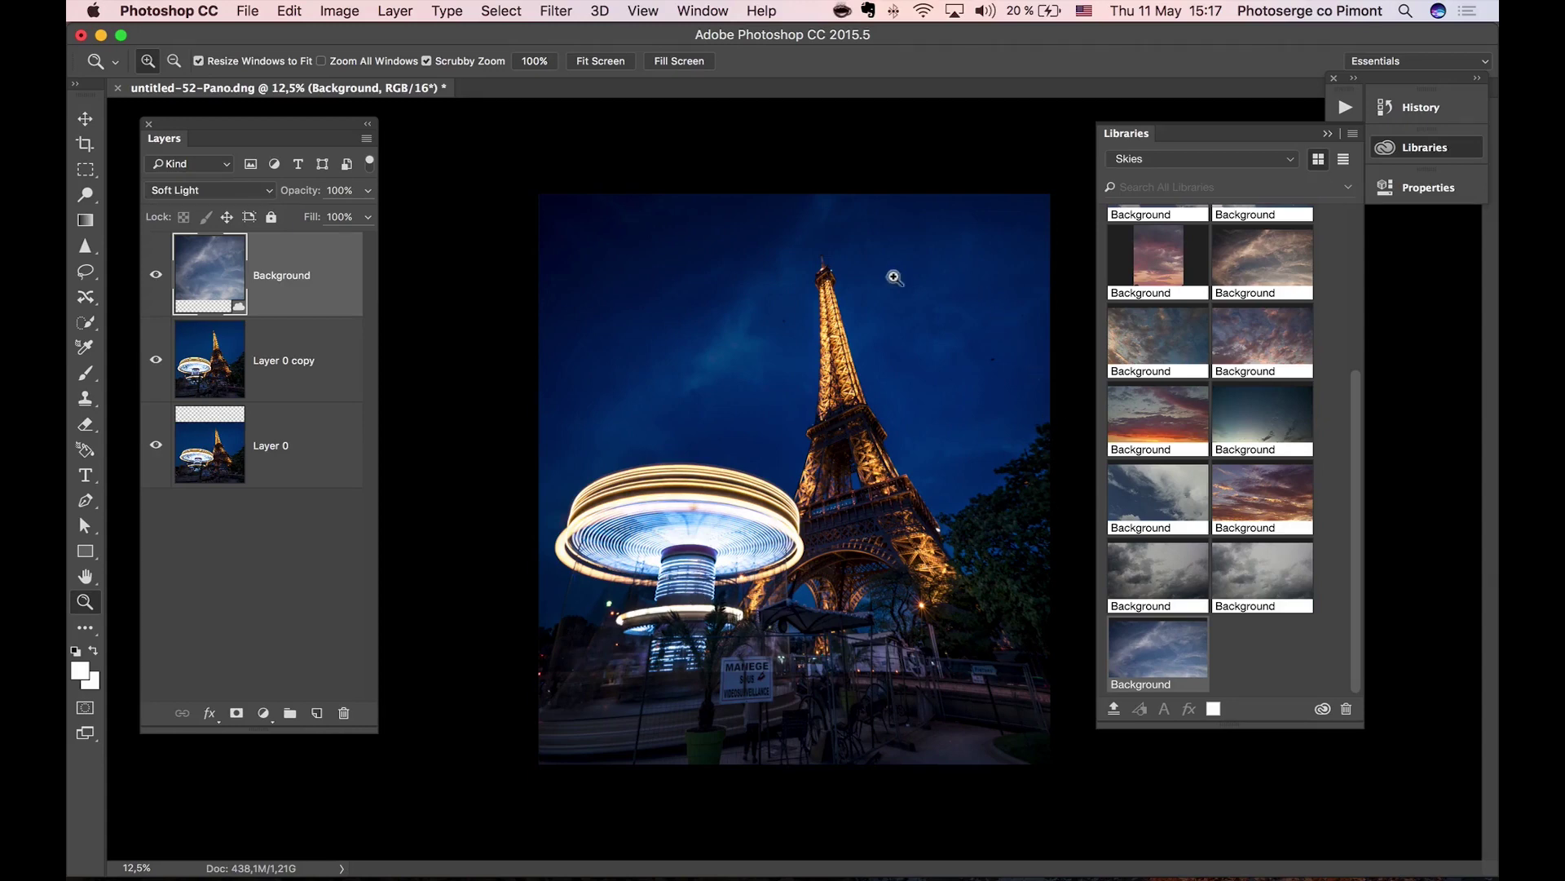
# Inspect the blended sky up close, toggling the cloud layer off and on to compare
pyautogui.click(771, 344)
pyautogui.moveTo(737, 517); pyautogui.dragTo(775, 292)
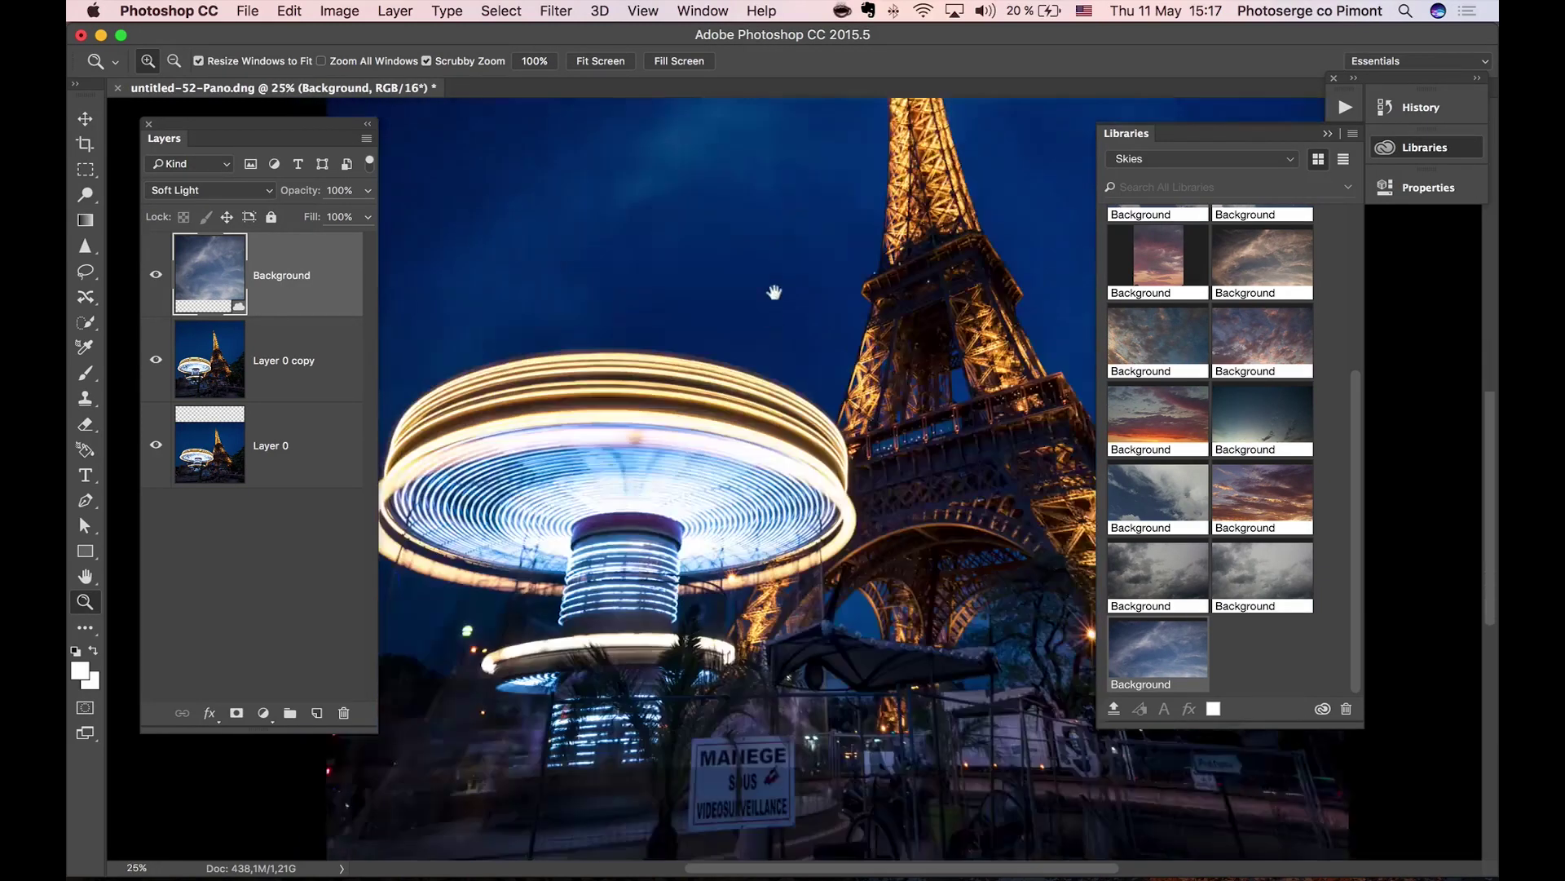
pyautogui.scroll(-10, 775, 292)
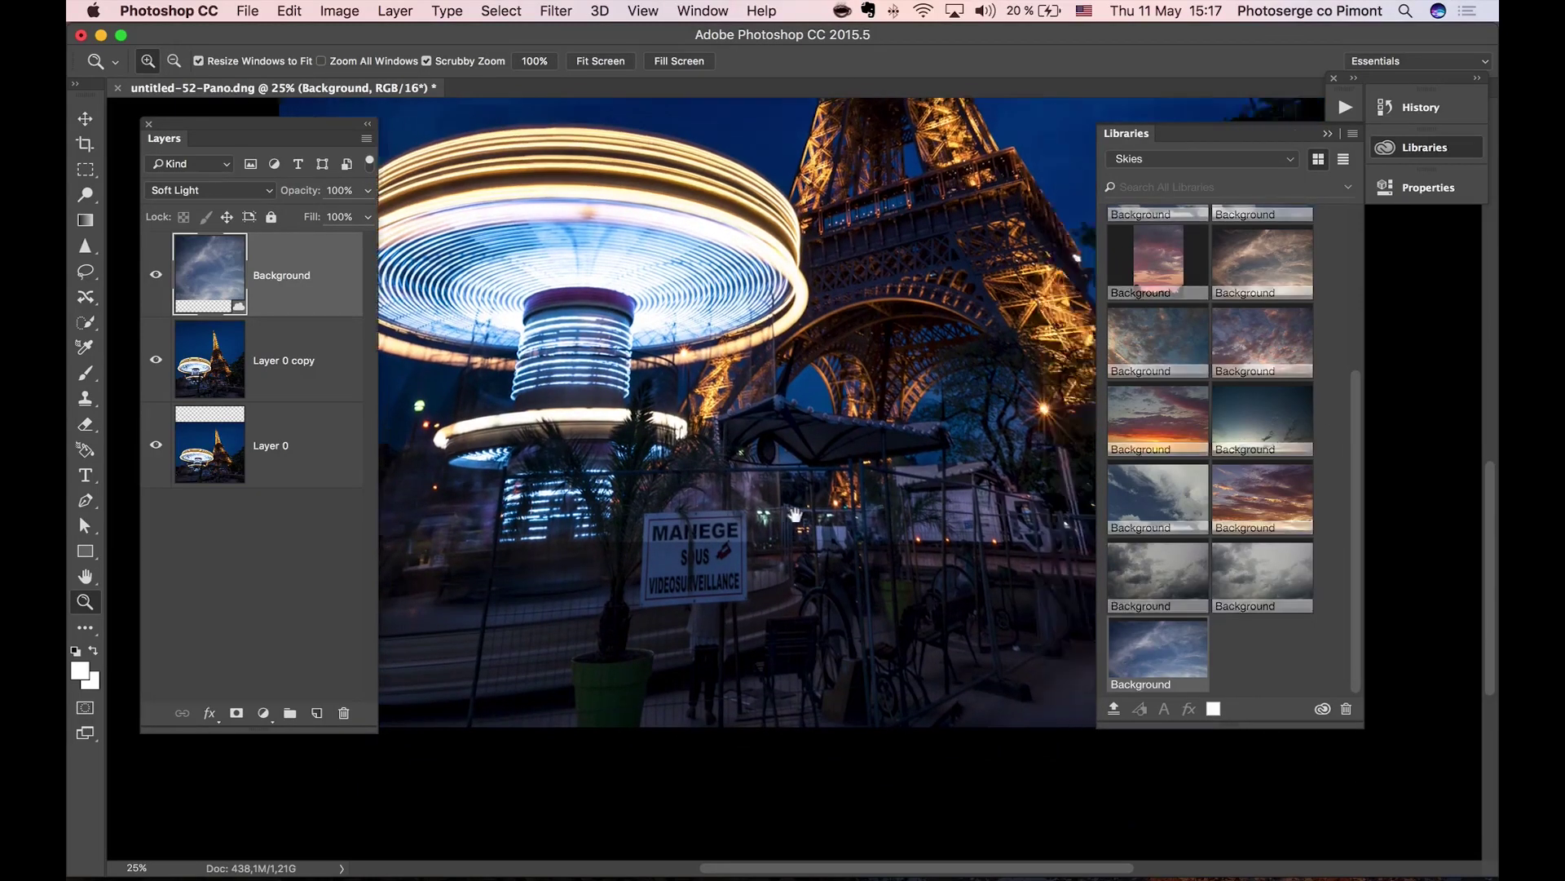
pyautogui.hscroll(5, 795, 514)
pyautogui.click(156, 275)
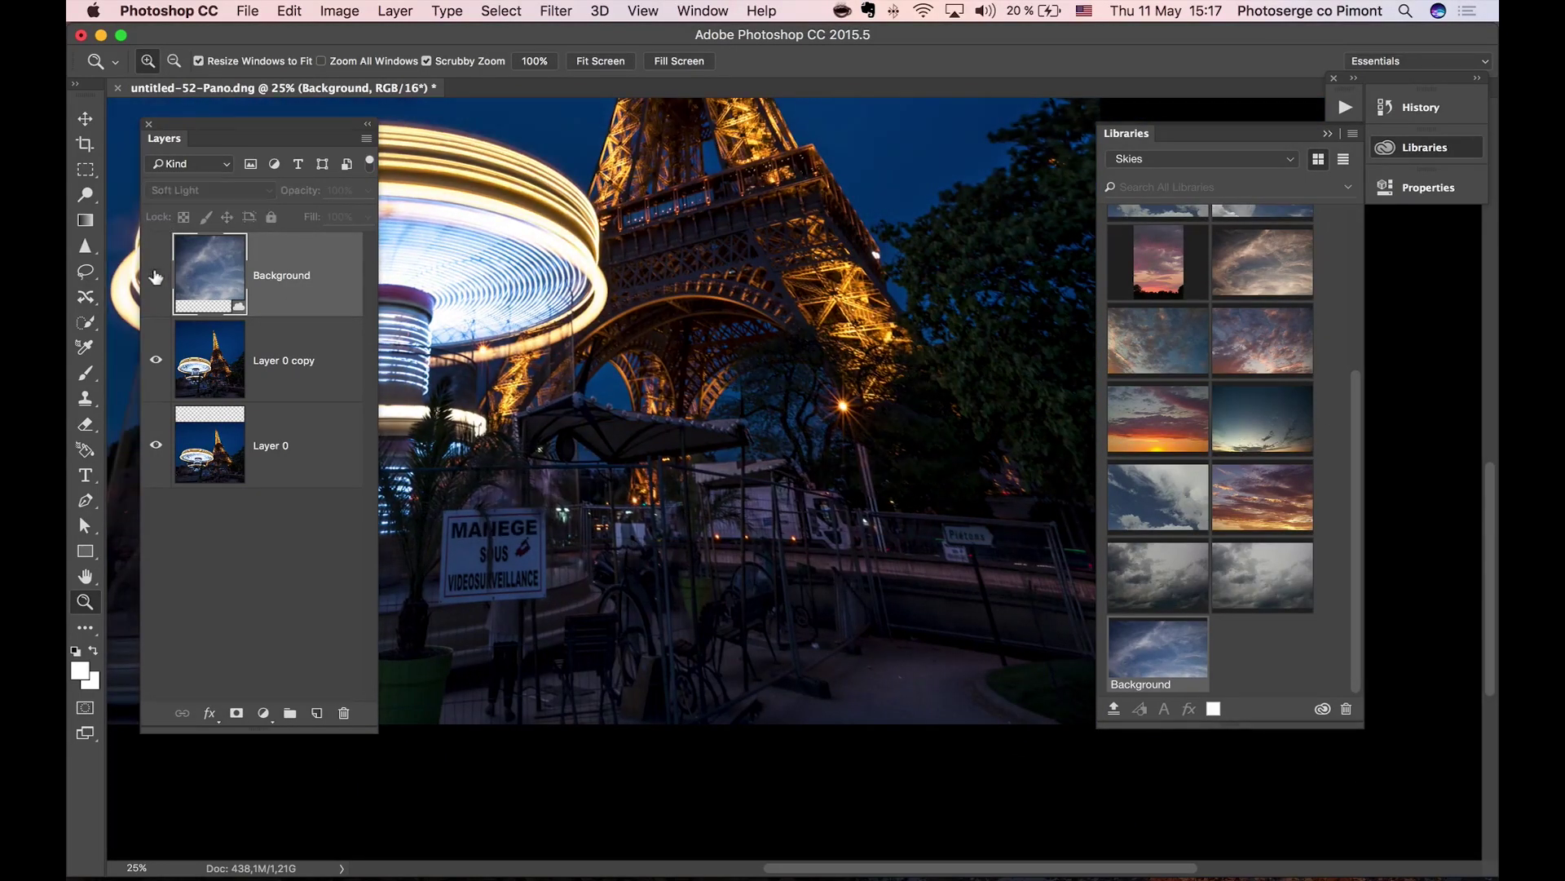
pyautogui.click(155, 275)
pyautogui.hscroll(2, 799, 530)
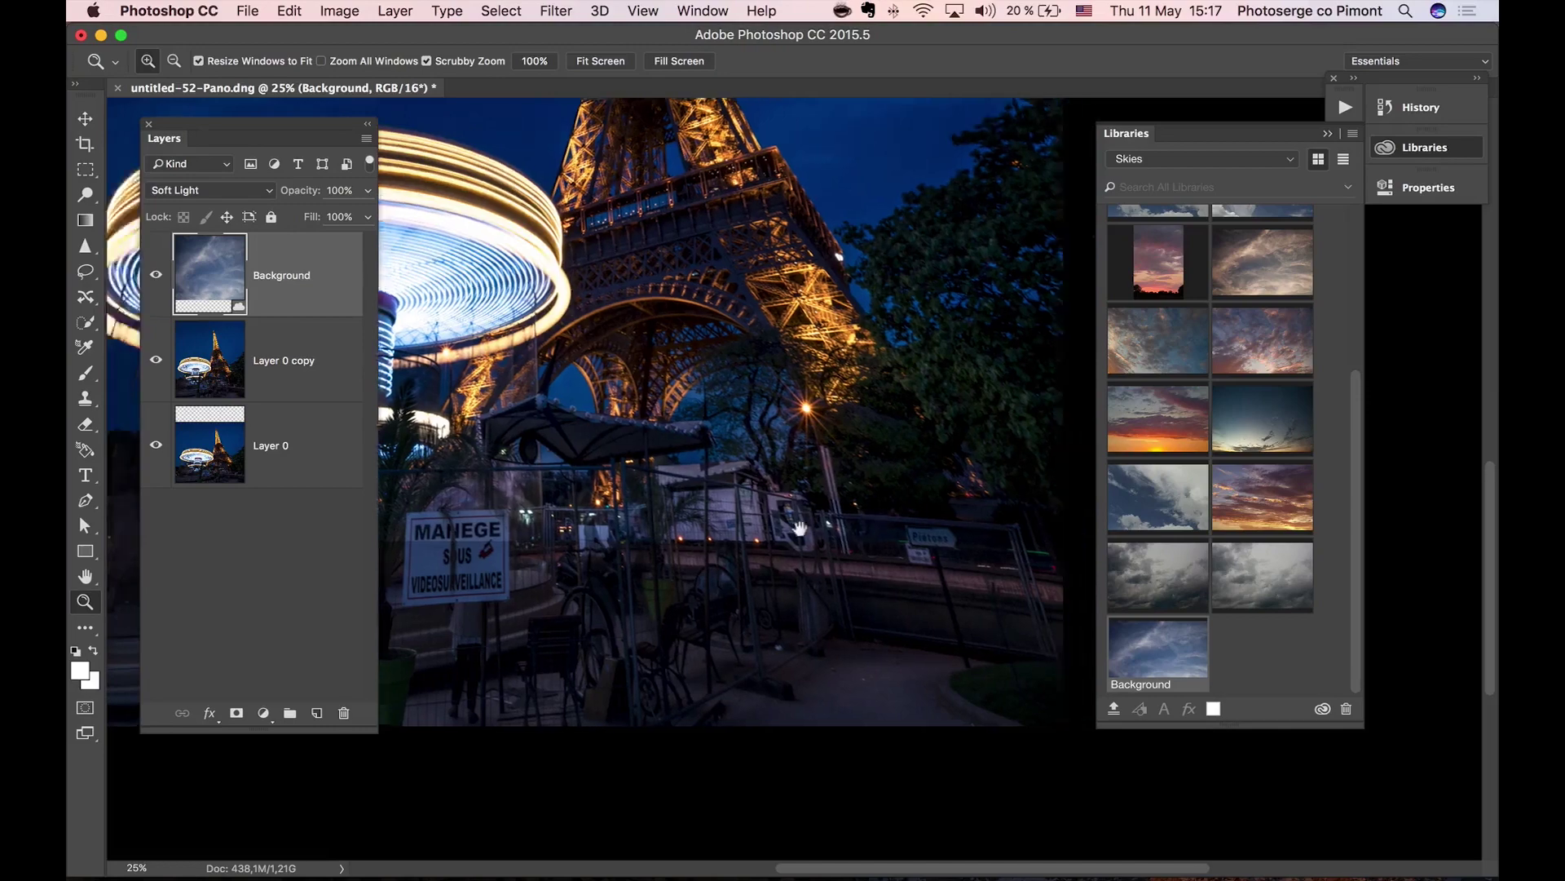
pyautogui.scroll(4, 800, 530)
pyautogui.hscroll(-7, 800, 530)
pyautogui.hscroll(3, 815, 407)
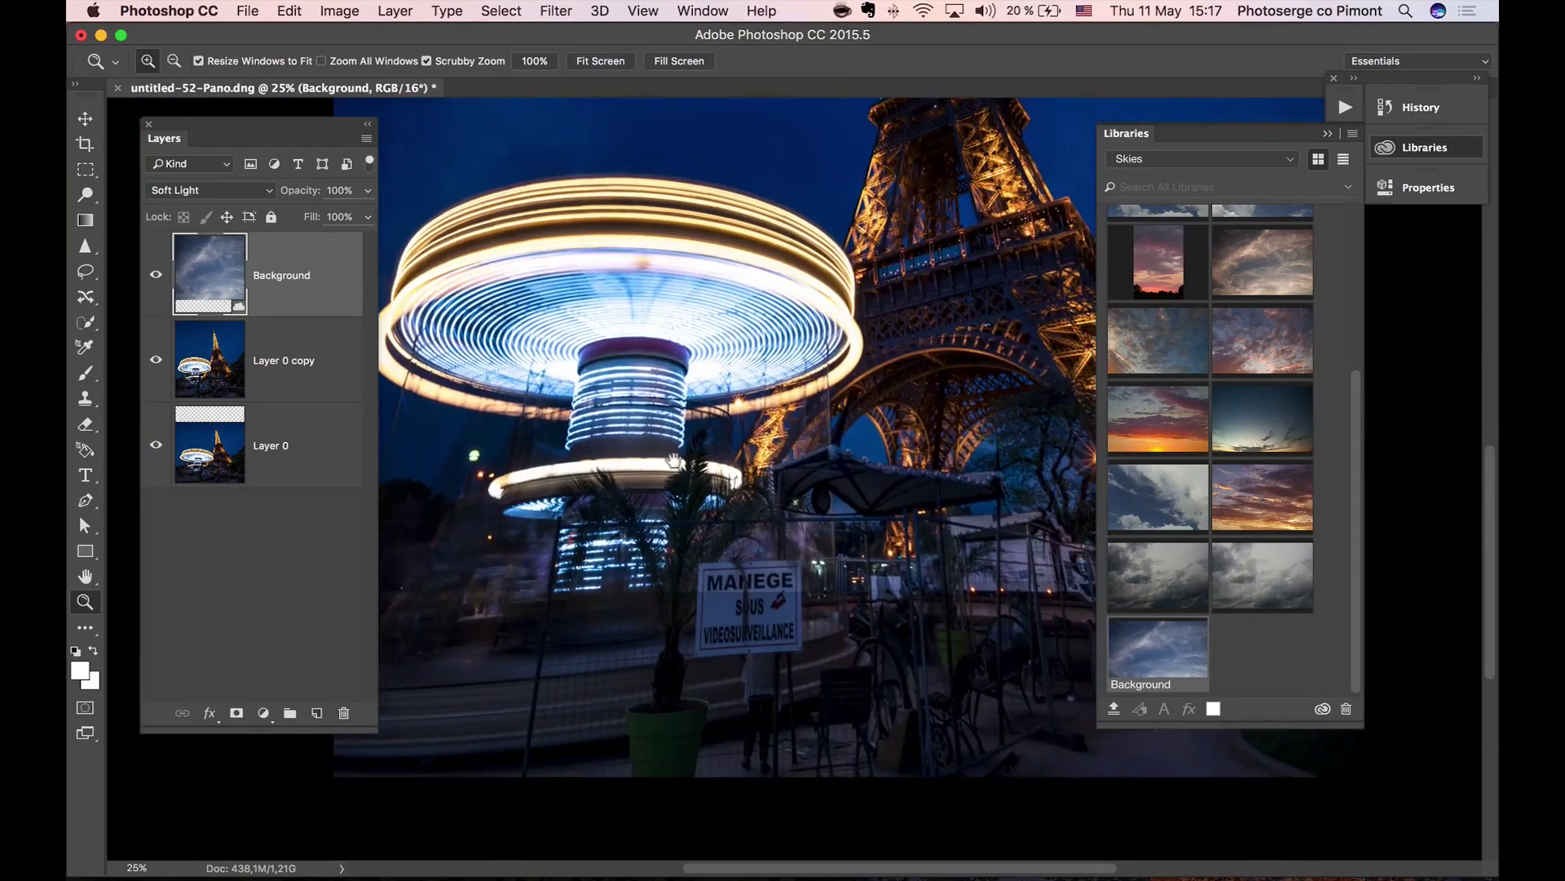
pyautogui.keyDown('alt'); pyautogui.click(827, 372); pyautogui.keyUp('alt')
pyautogui.click(1329, 134)
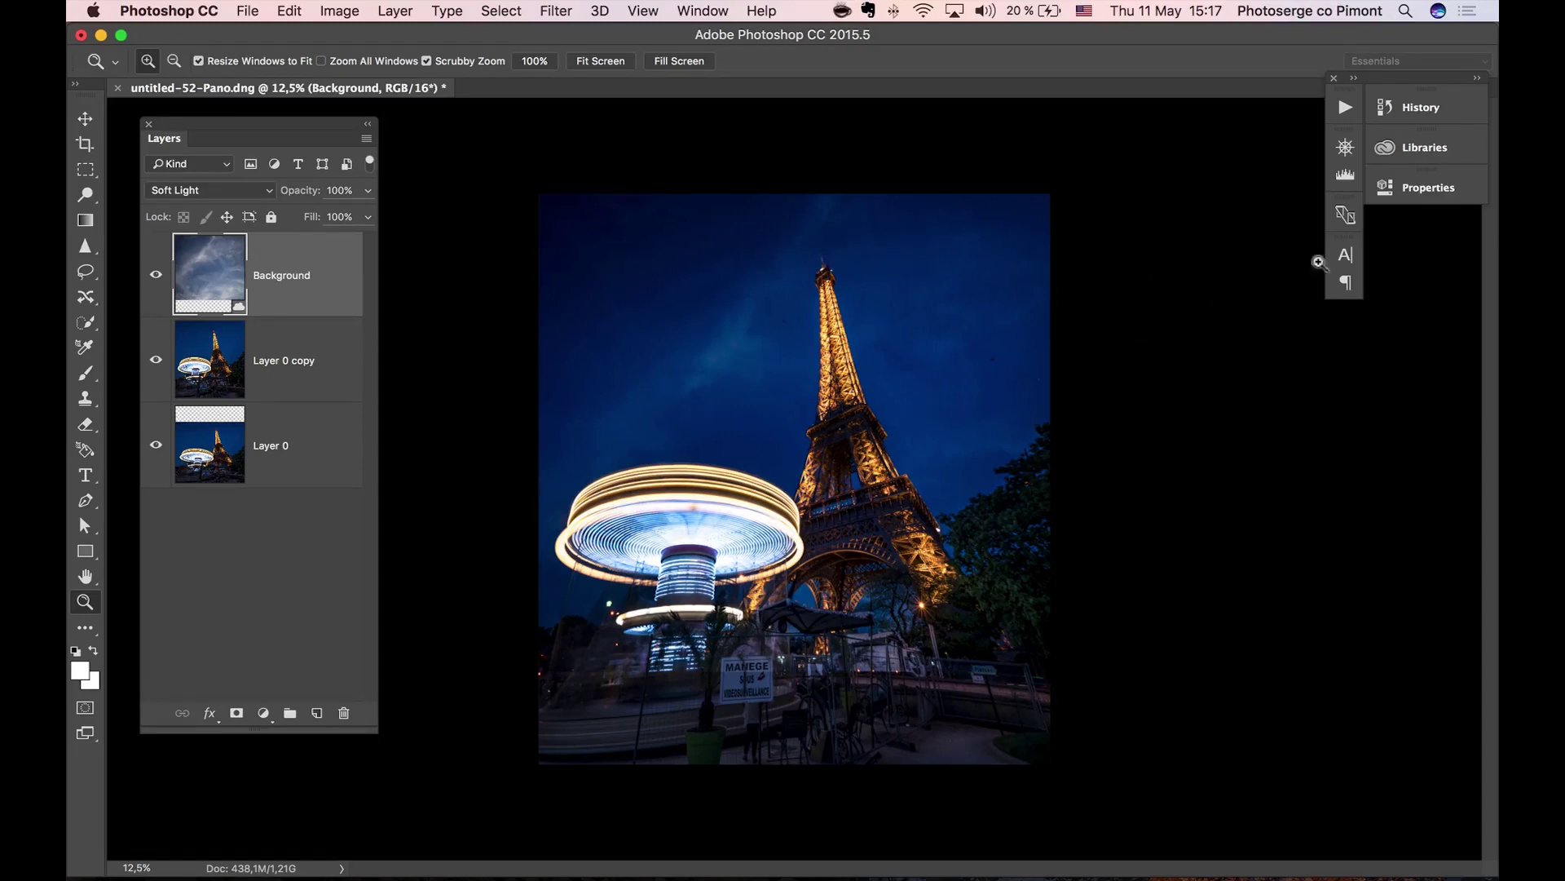
# Drag the blue starburst from the Flare and Glows library onto the upper right and commit it as a layer
pyautogui.click(1425, 148)
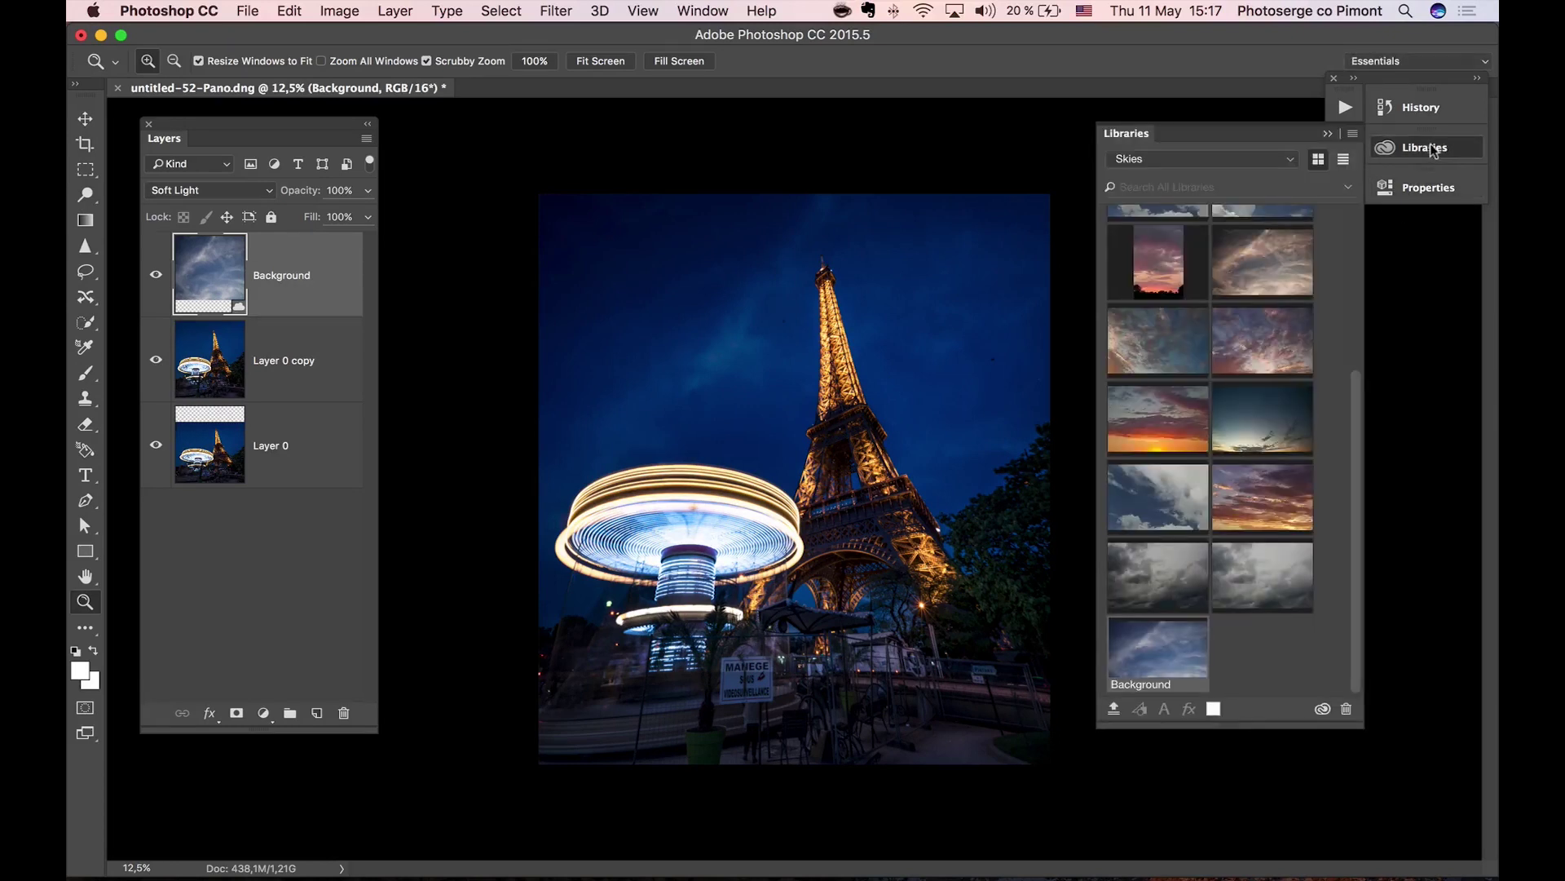
pyautogui.click(1237, 161)
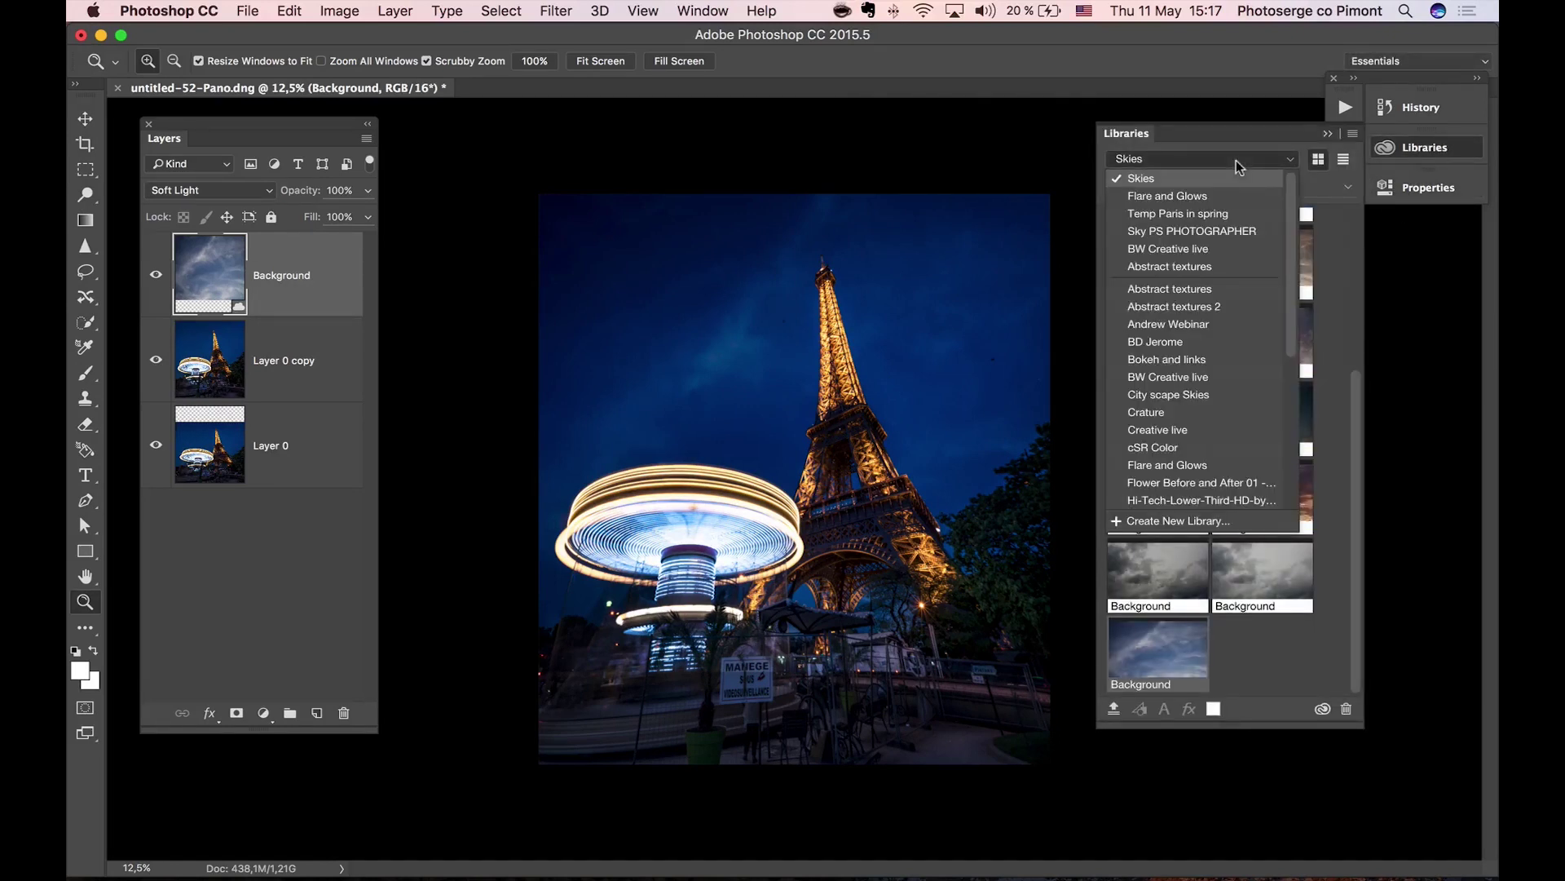
pyautogui.click(1220, 465)
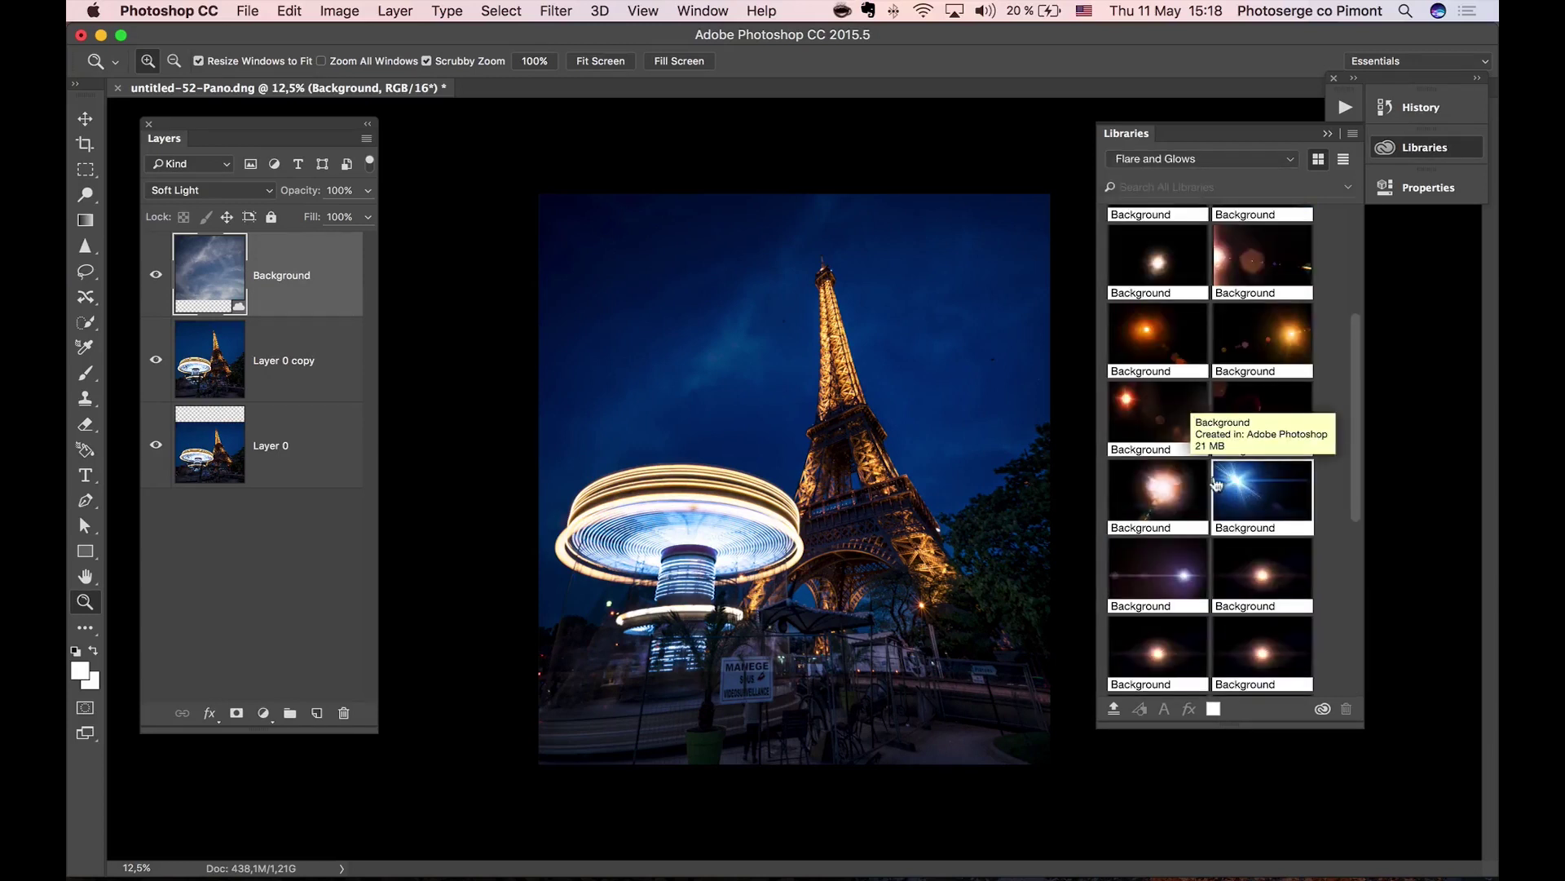
pyautogui.moveTo(1253, 497); pyautogui.dragTo(887, 313)
pyautogui.click(1328, 134)
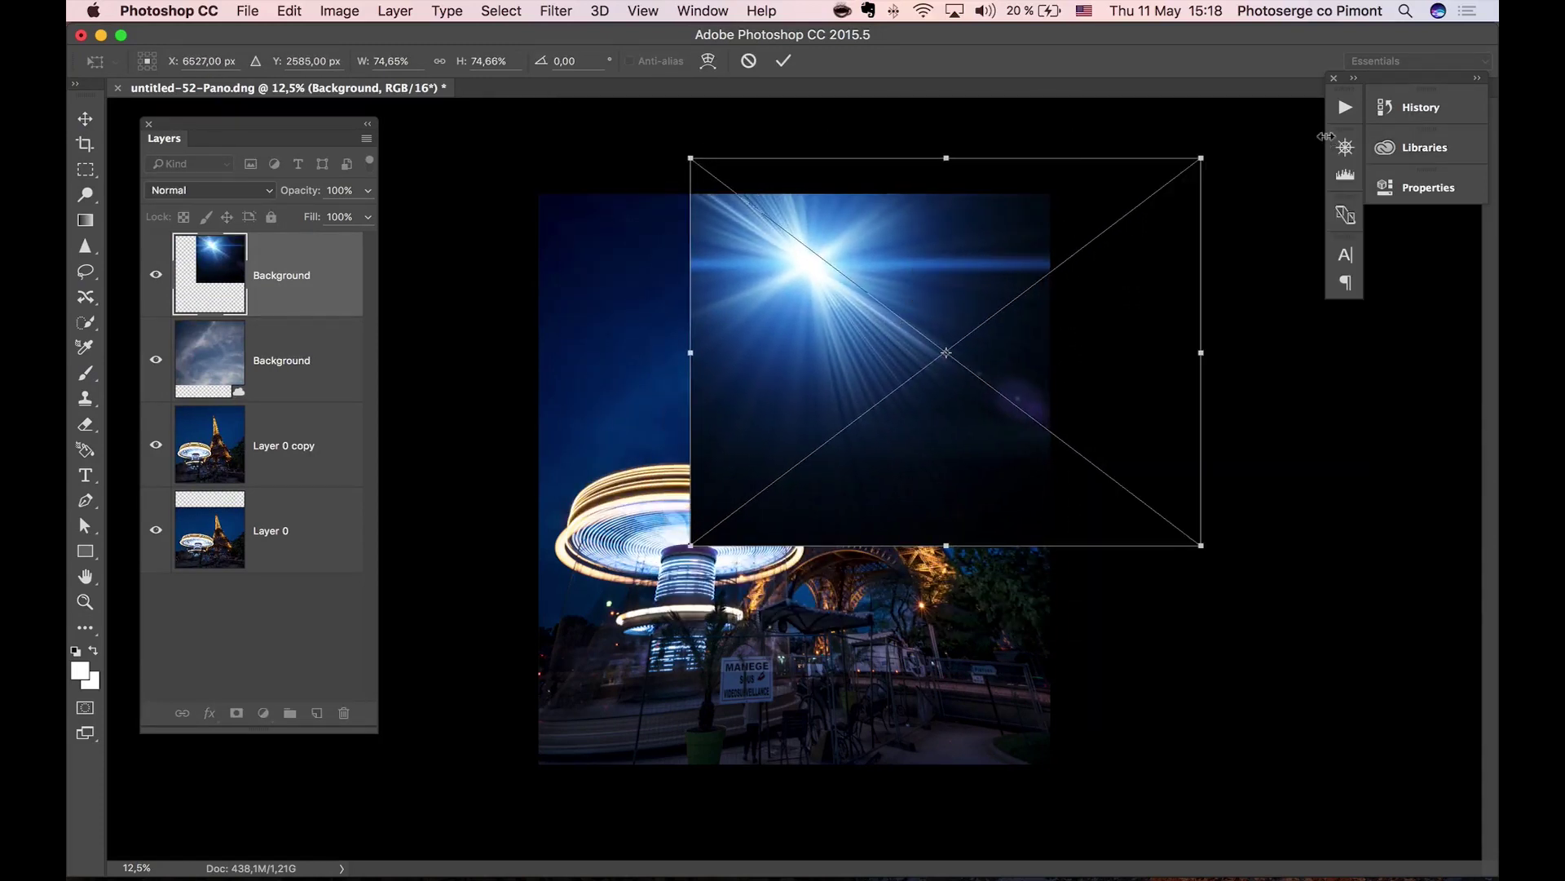
pyautogui.press('z')
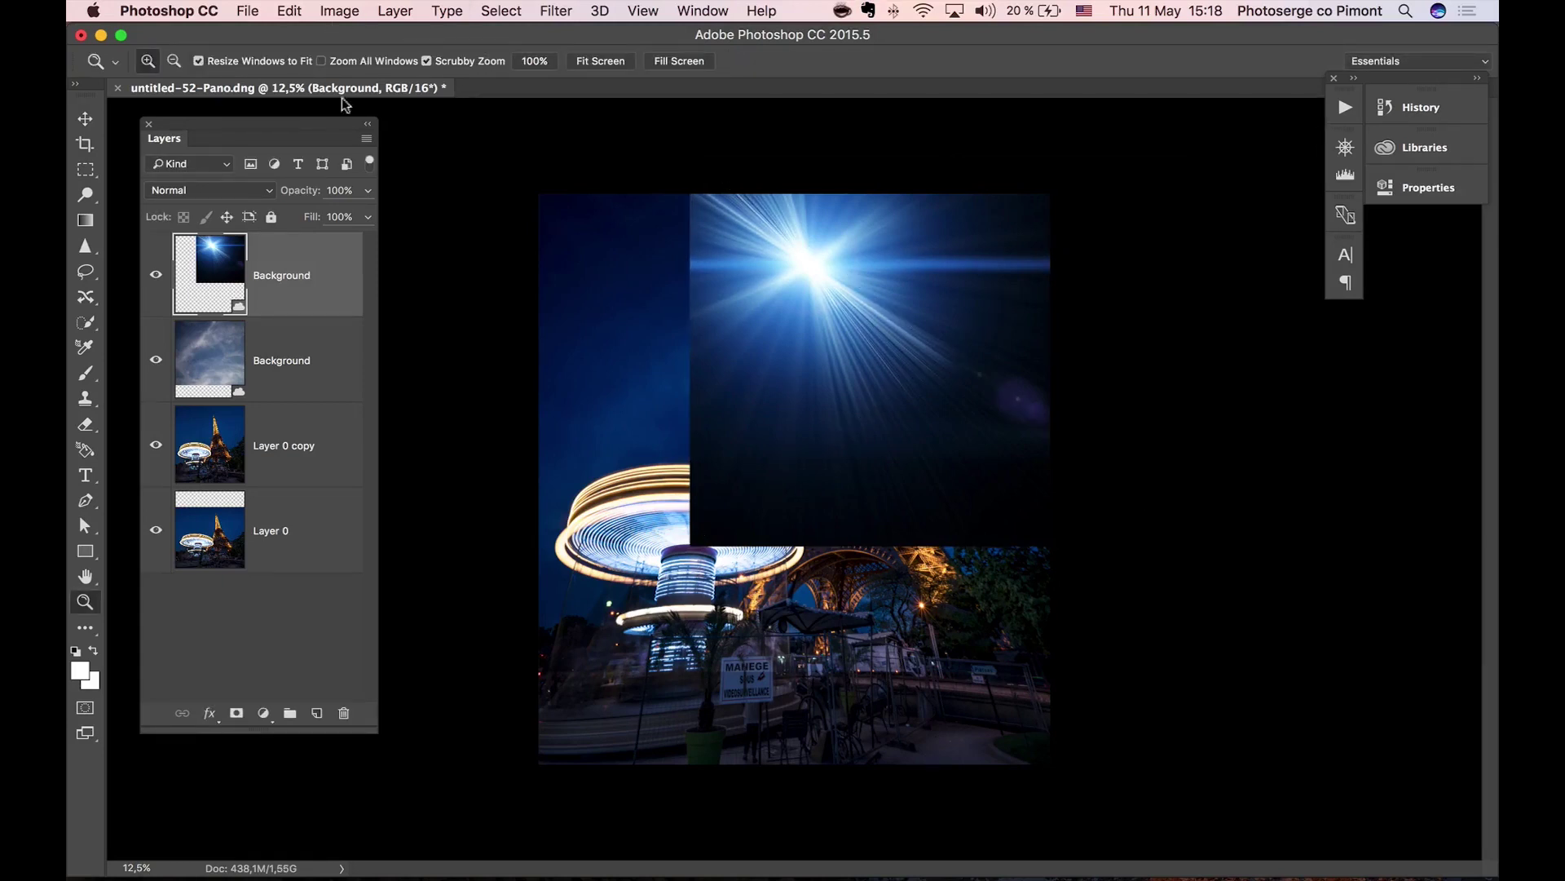
# Set the flare layer to Screen, add a mask, and paint out its hard vertical edge in black at 100%
pyautogui.click(235, 191)
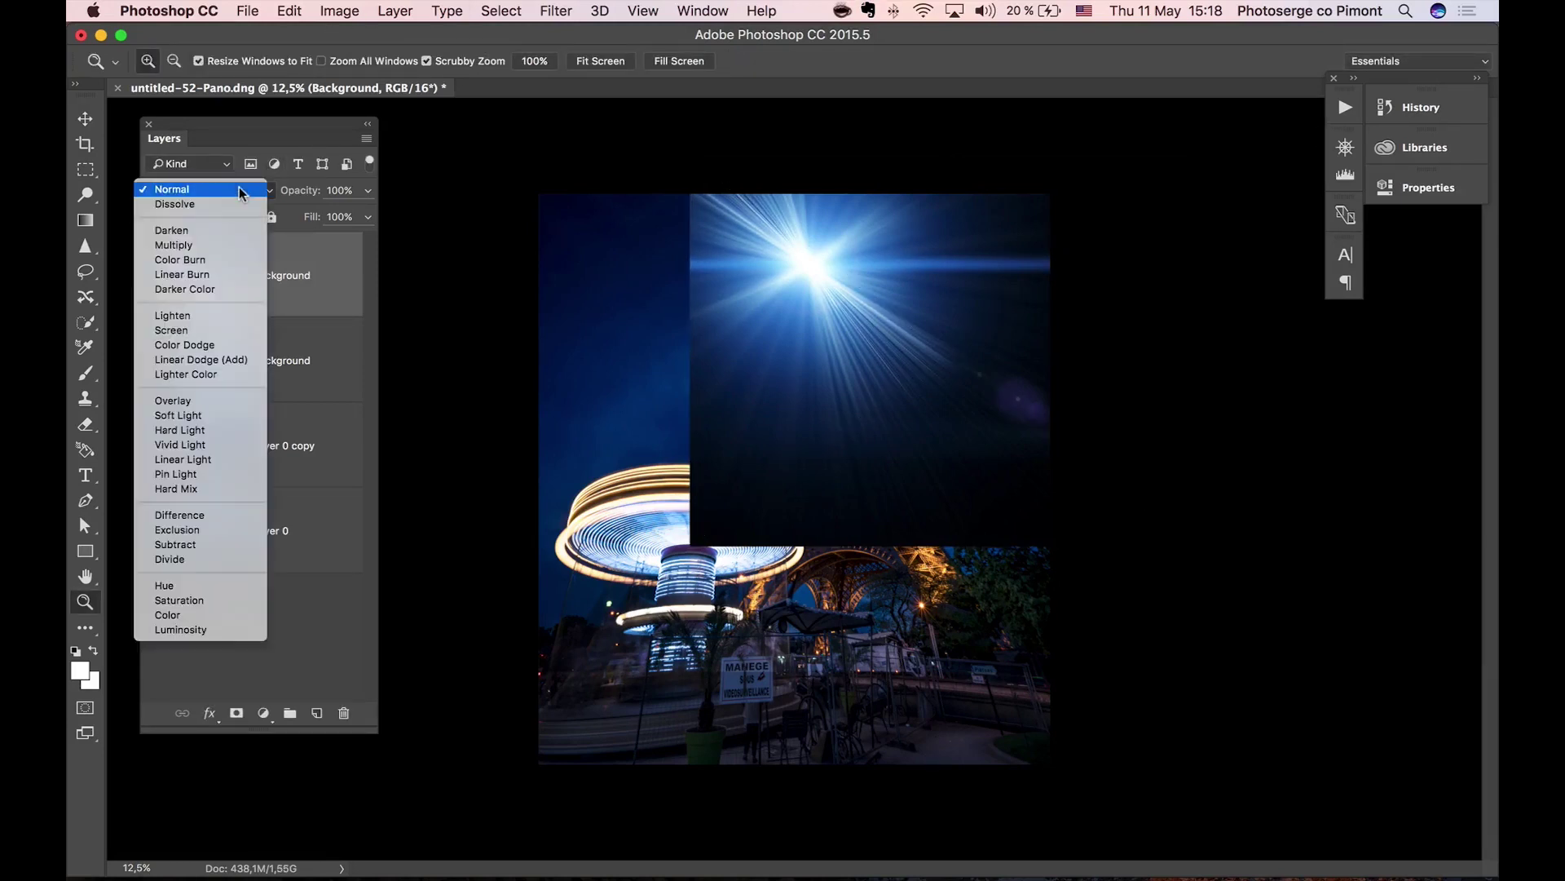
pyautogui.click(232, 330)
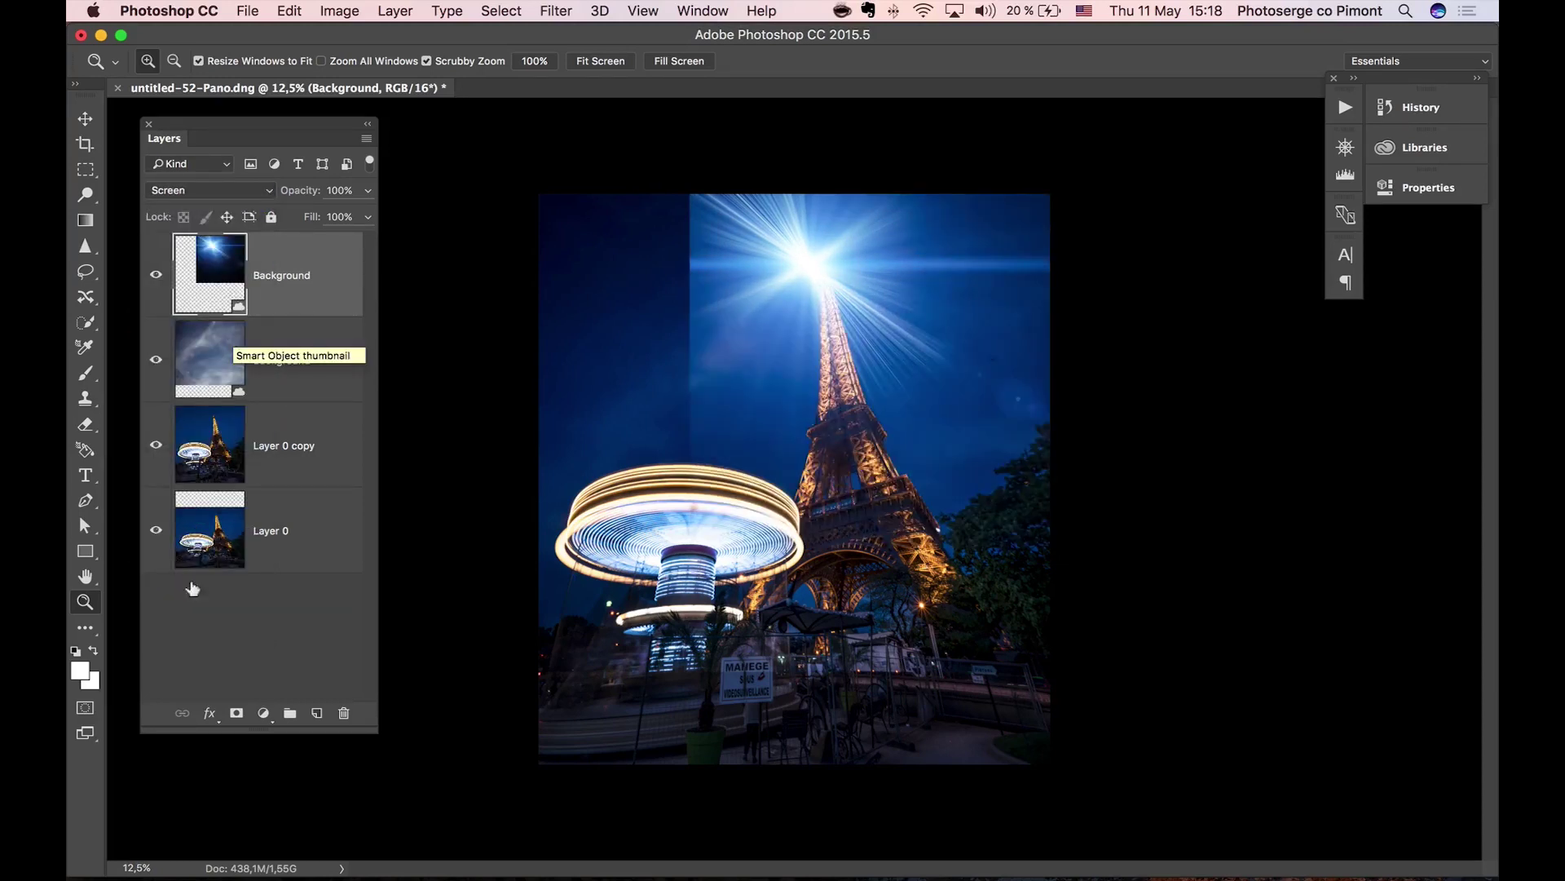
pyautogui.click(236, 712)
pyautogui.press('b')
pyautogui.press('d')
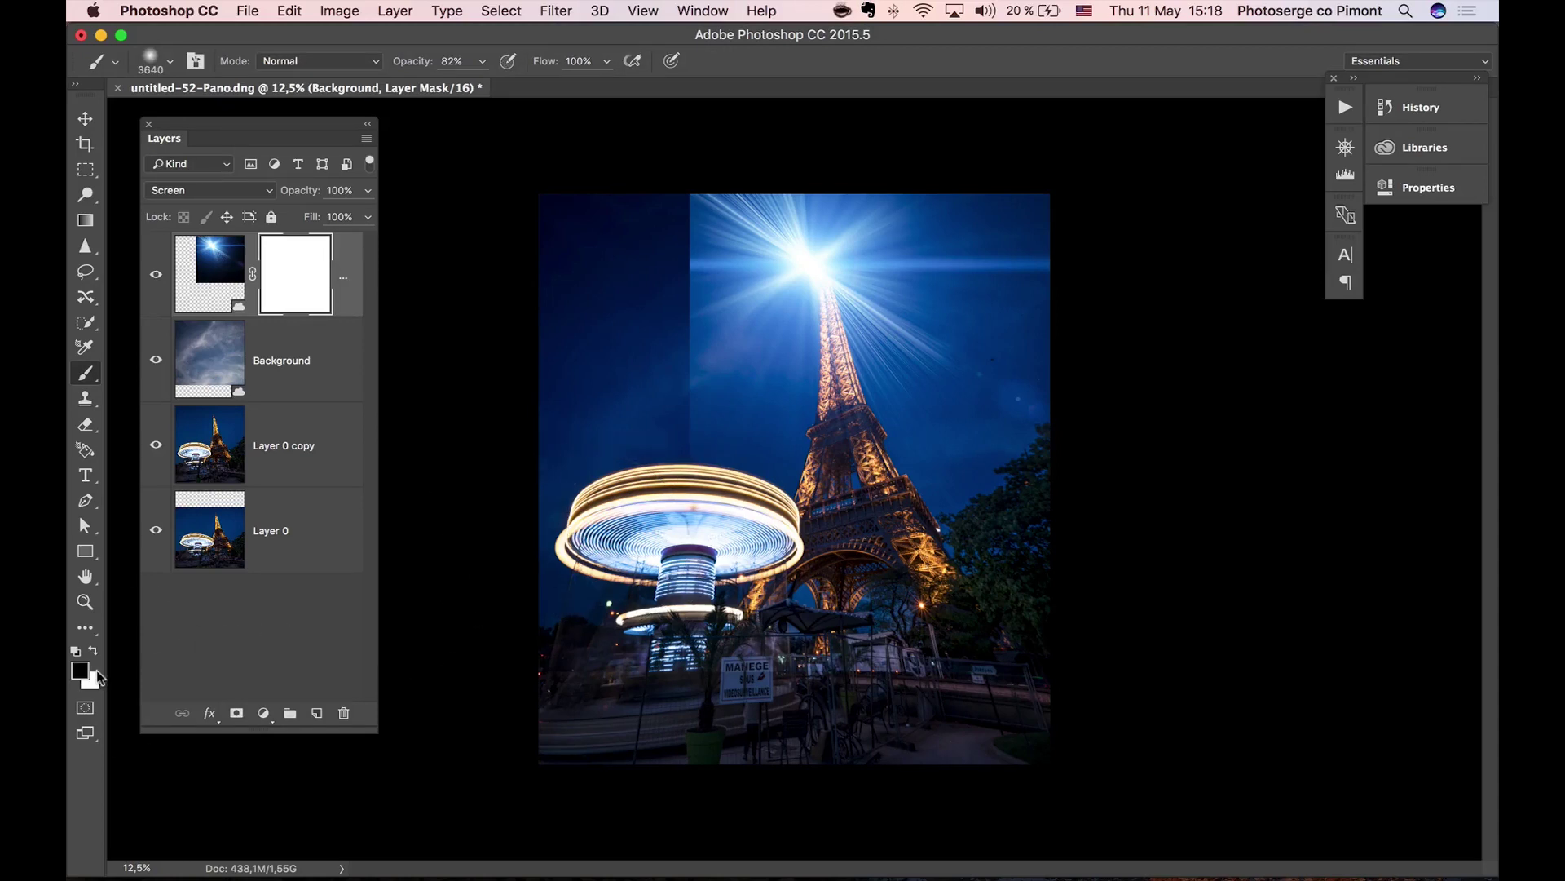
pyautogui.moveTo(396, 62); pyautogui.dragTo(536, 60)
pyautogui.moveTo(643, 199); pyautogui.dragTo(628, 424)
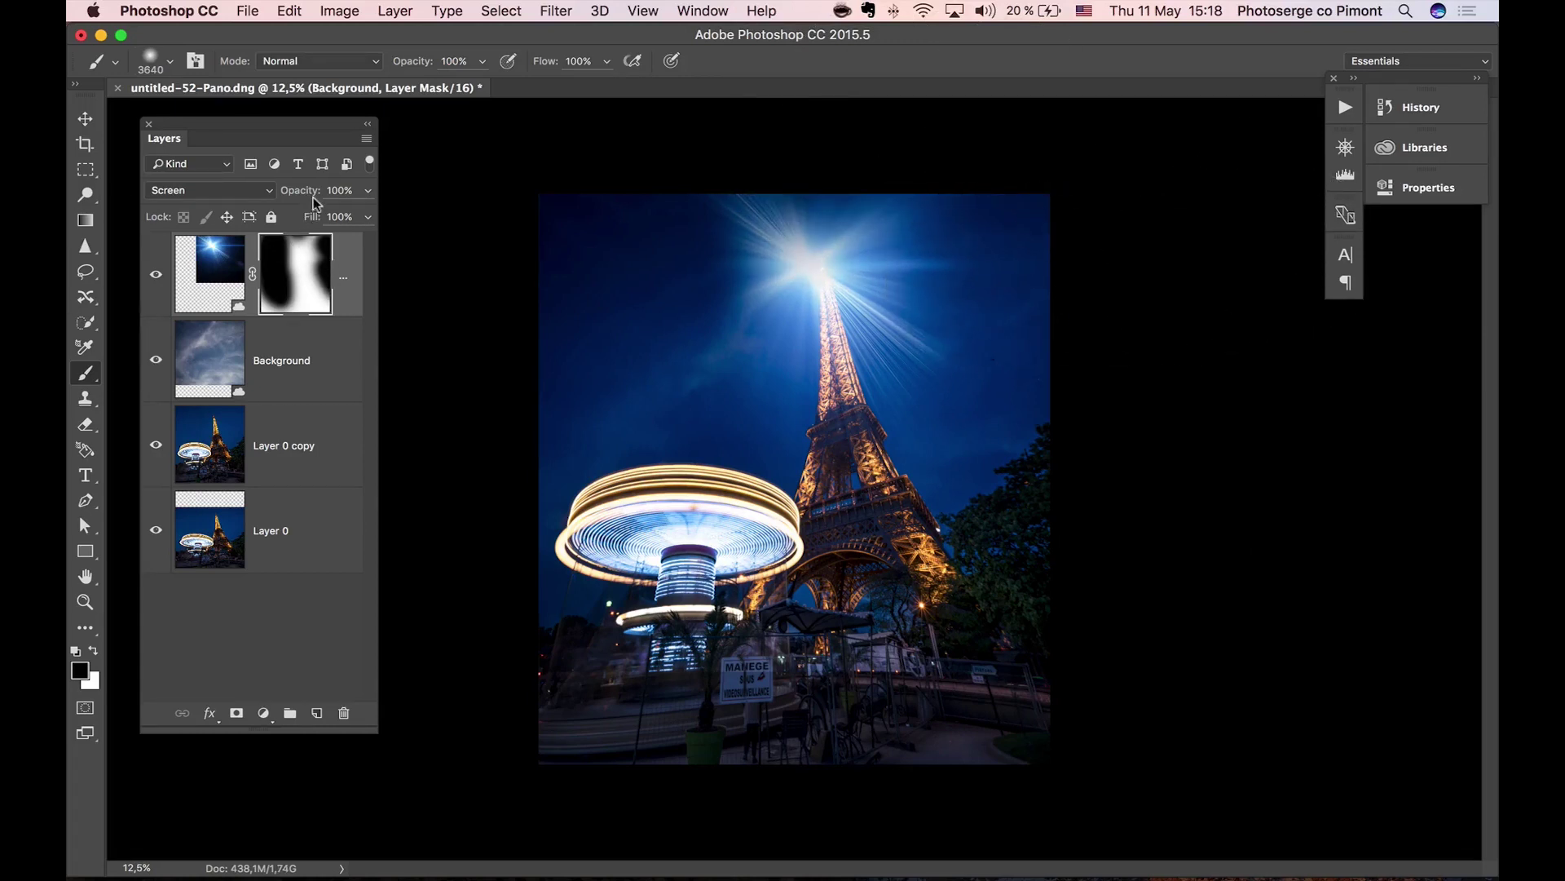
# Move the flare onto the top of the Eiffel Tower, keeping layer opacity at 100%
pyautogui.moveTo(306, 199); pyautogui.dragTo(301, 202)
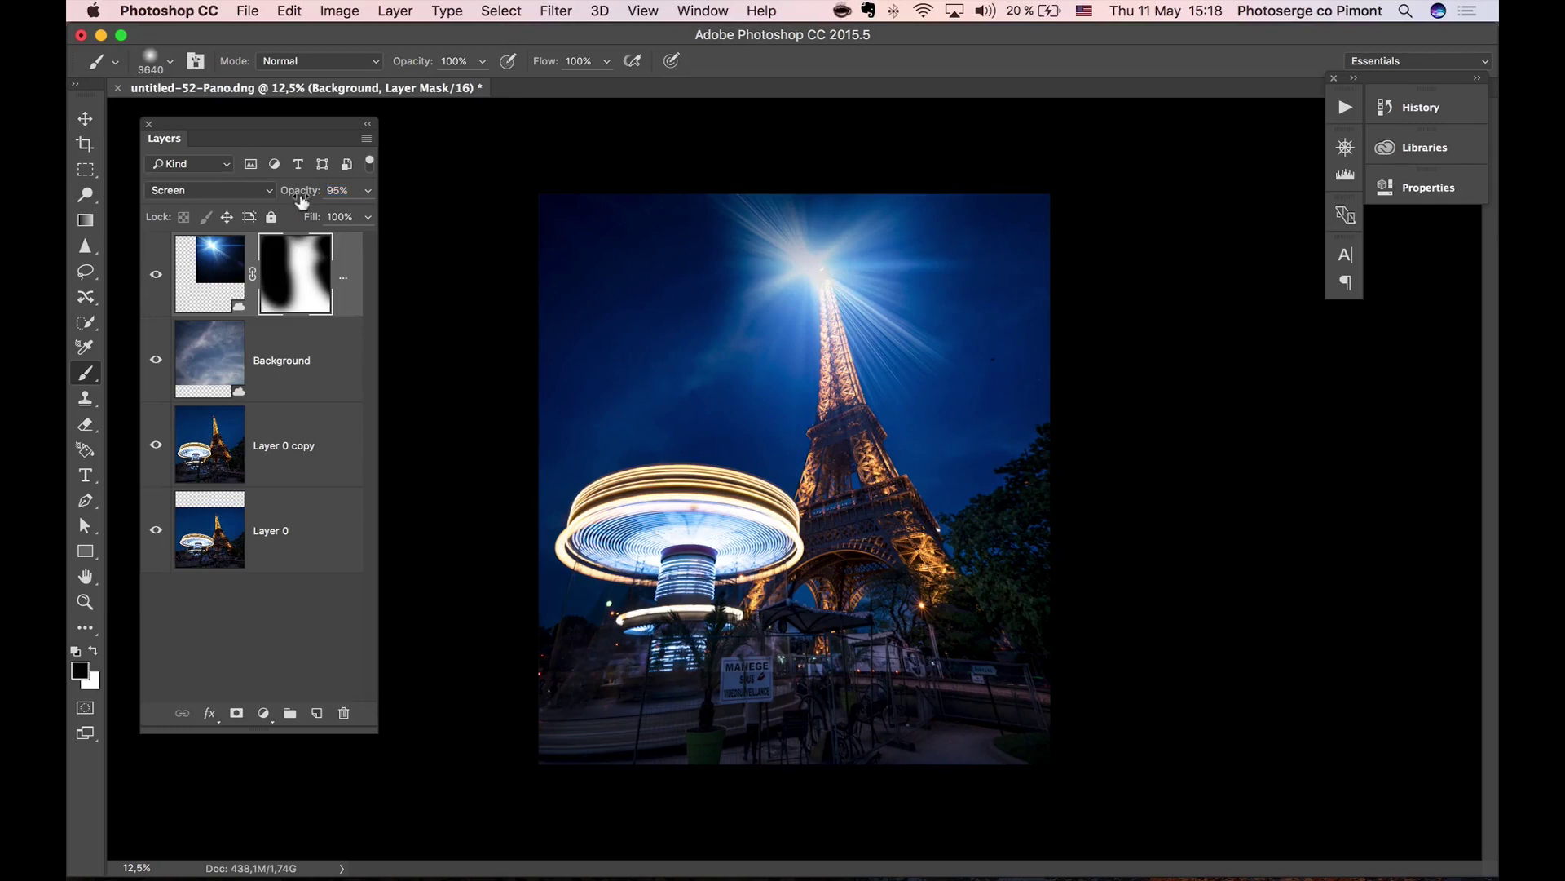
pyautogui.press('v')
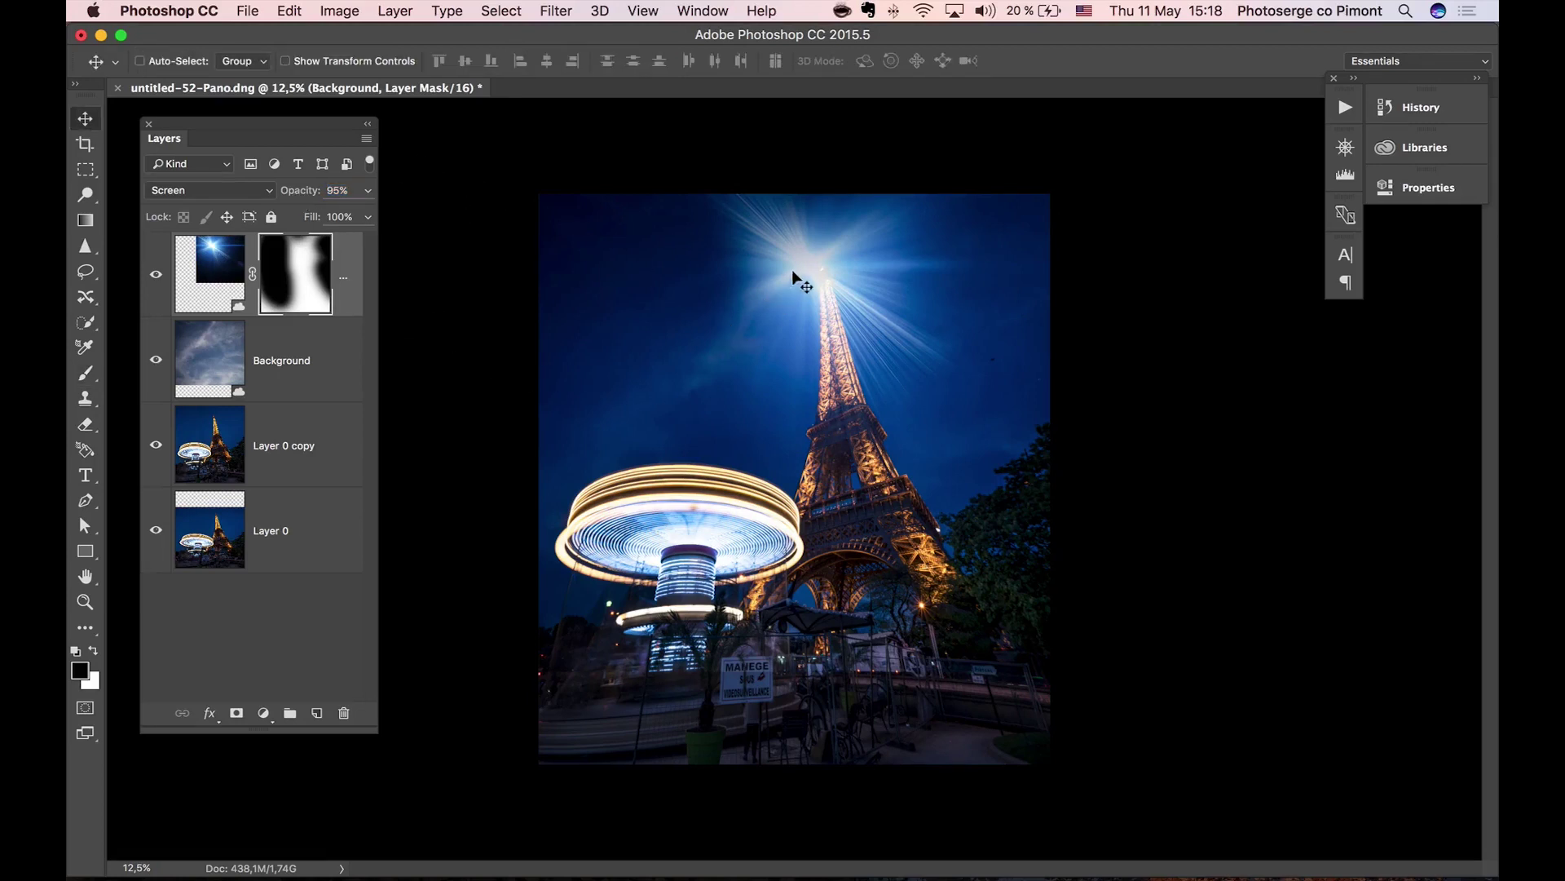
pyautogui.moveTo(791, 275); pyautogui.dragTo(806, 279)
pyautogui.moveTo(300, 197); pyautogui.dragTo(330, 192)
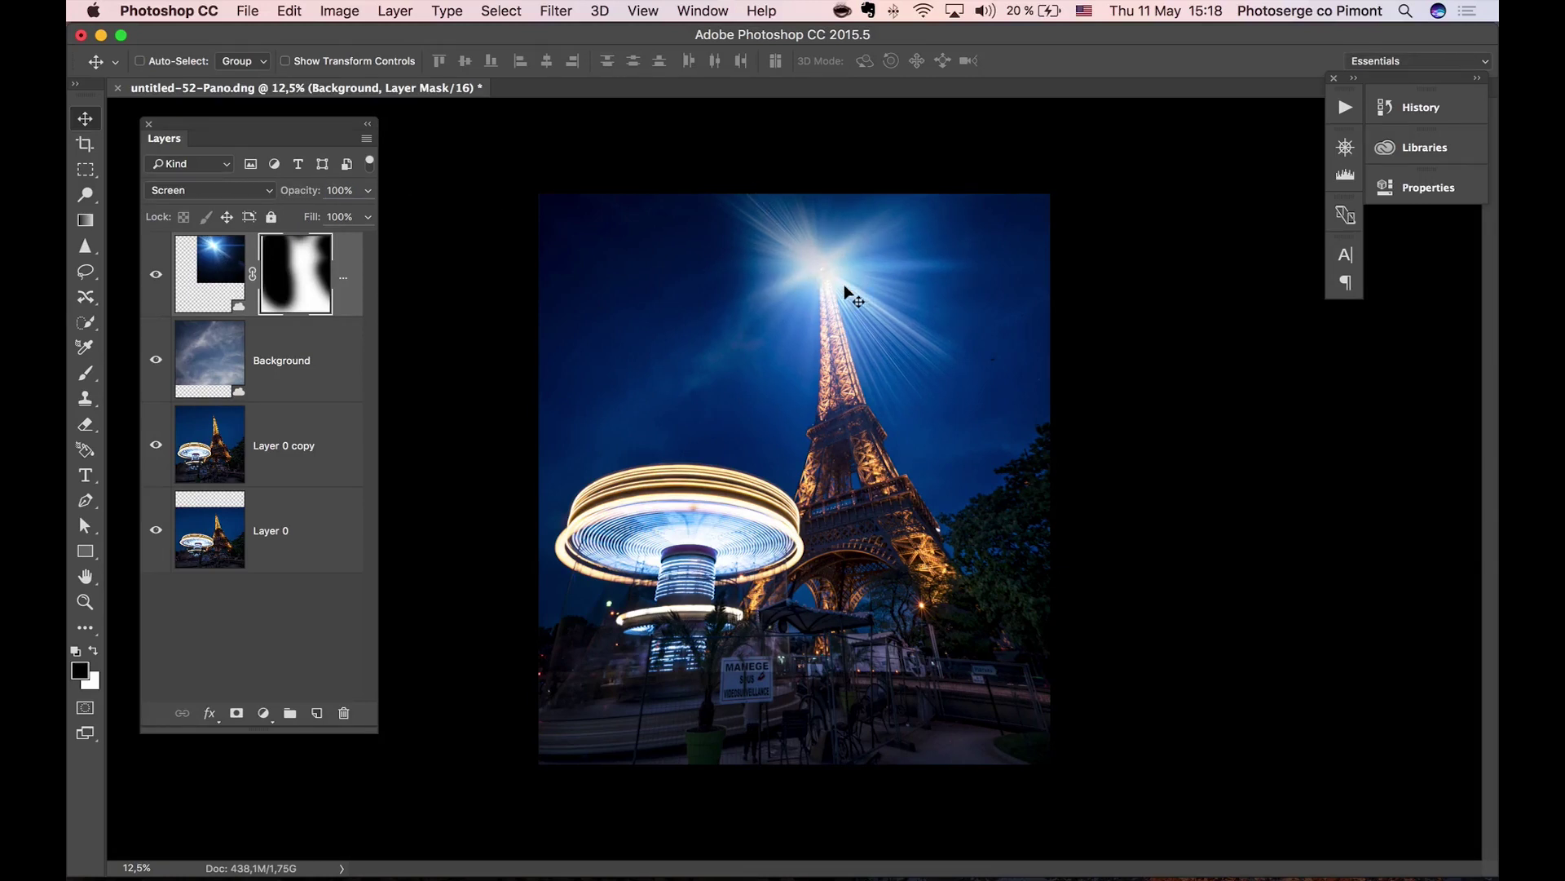
# With a roughly 1885-pixel white brush, paint the flare's glow back around the tower top
pyautogui.press('b')
pyautogui.moveTo(830, 291); pyautogui.dragTo(722, 307)
pyautogui.press('x')
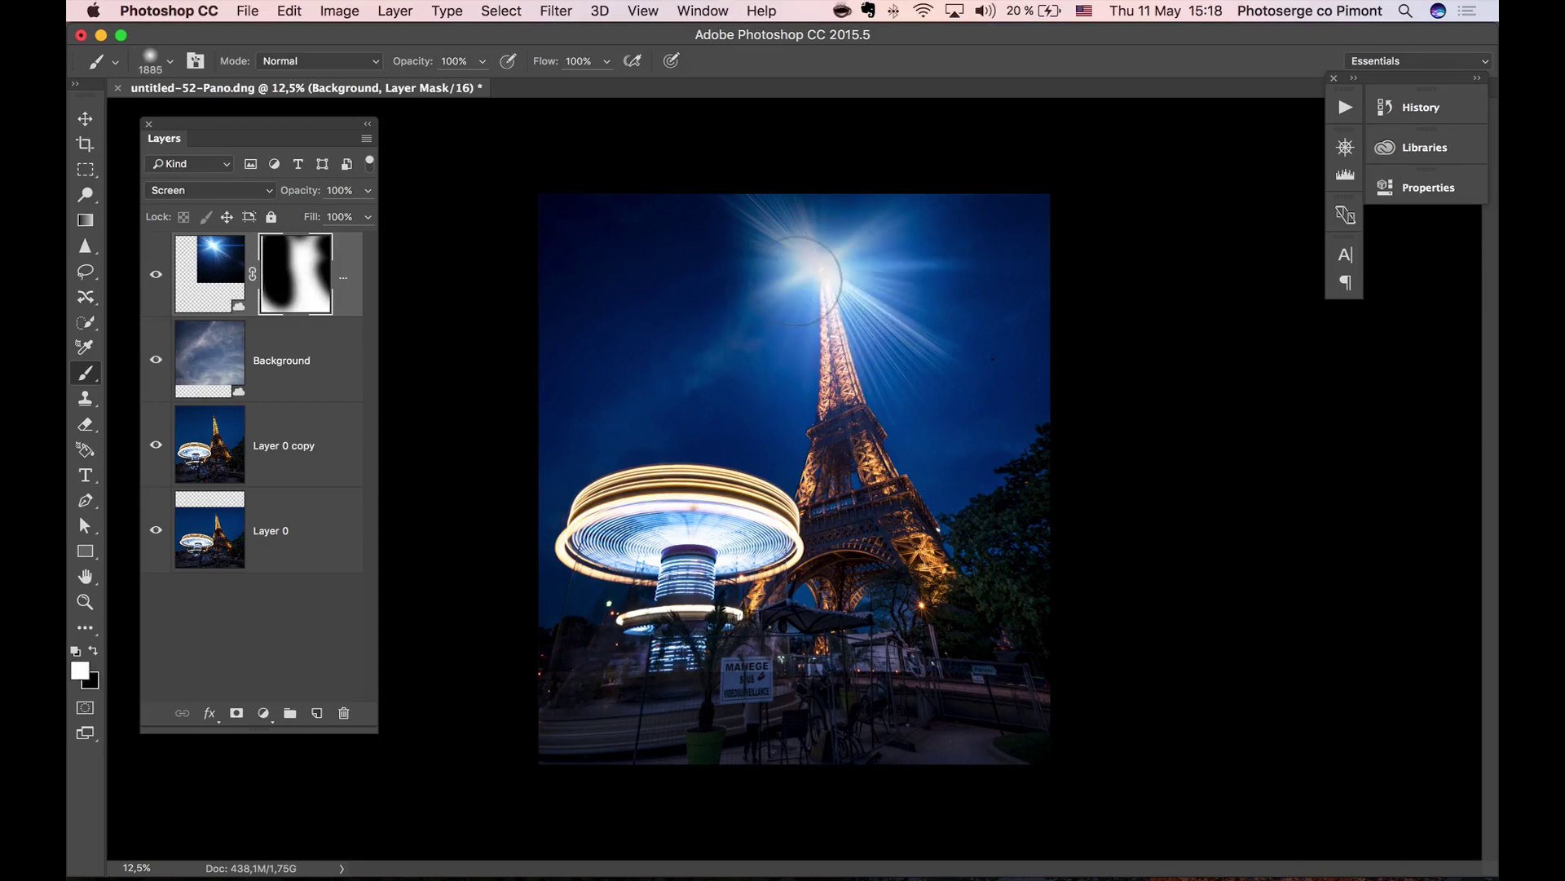
pyautogui.moveTo(803, 279); pyautogui.dragTo(825, 271)
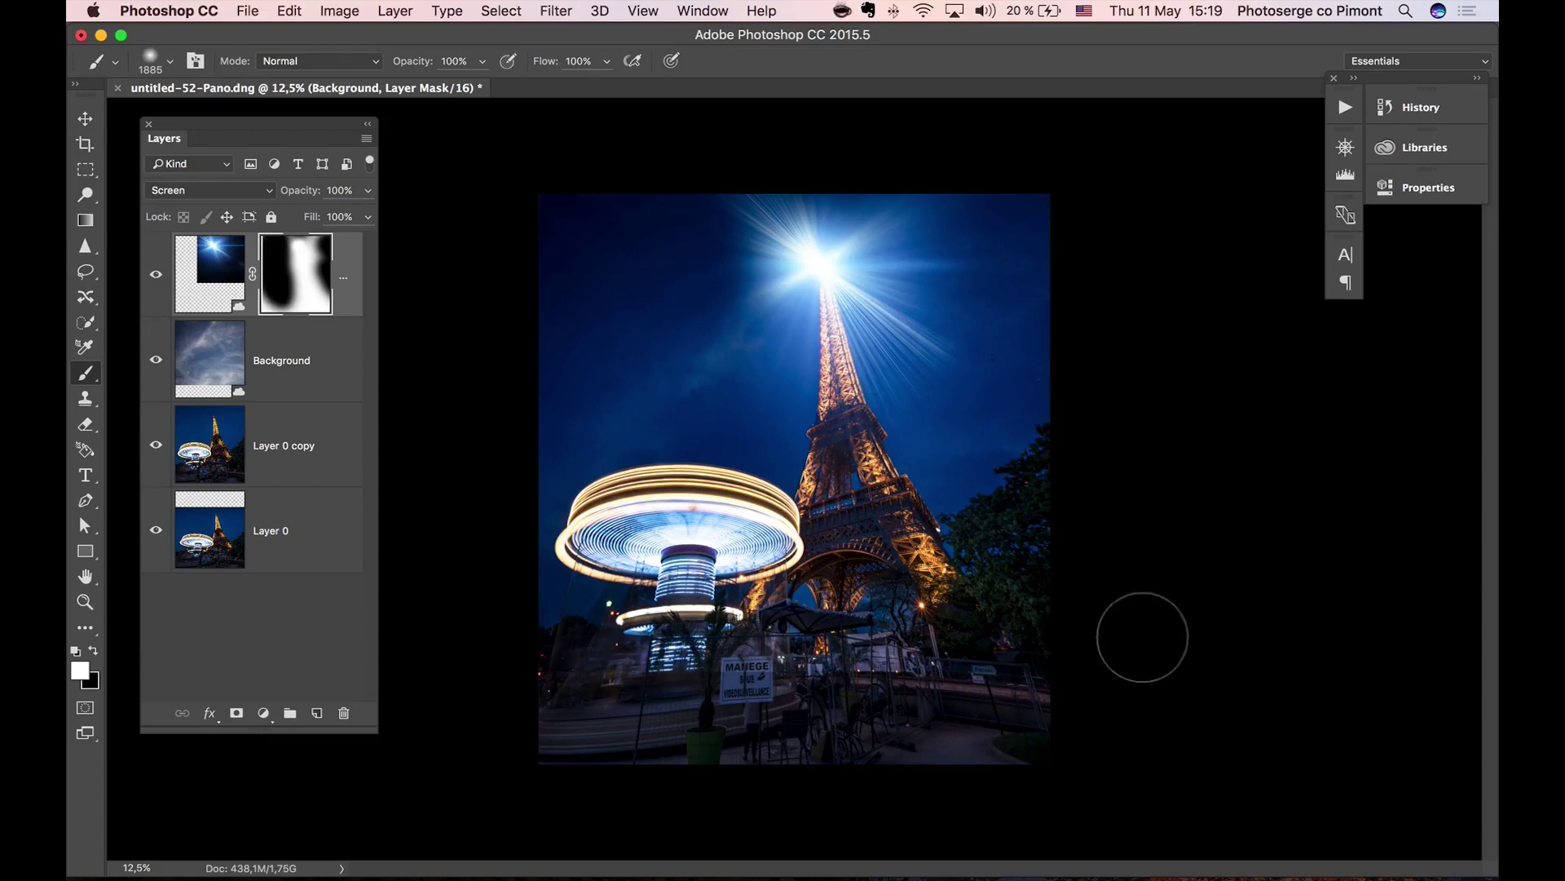
# Close and save the panorama so untitled-52-Pano-Edit.tif returns to Lightroom
pyautogui.click(250, 15)
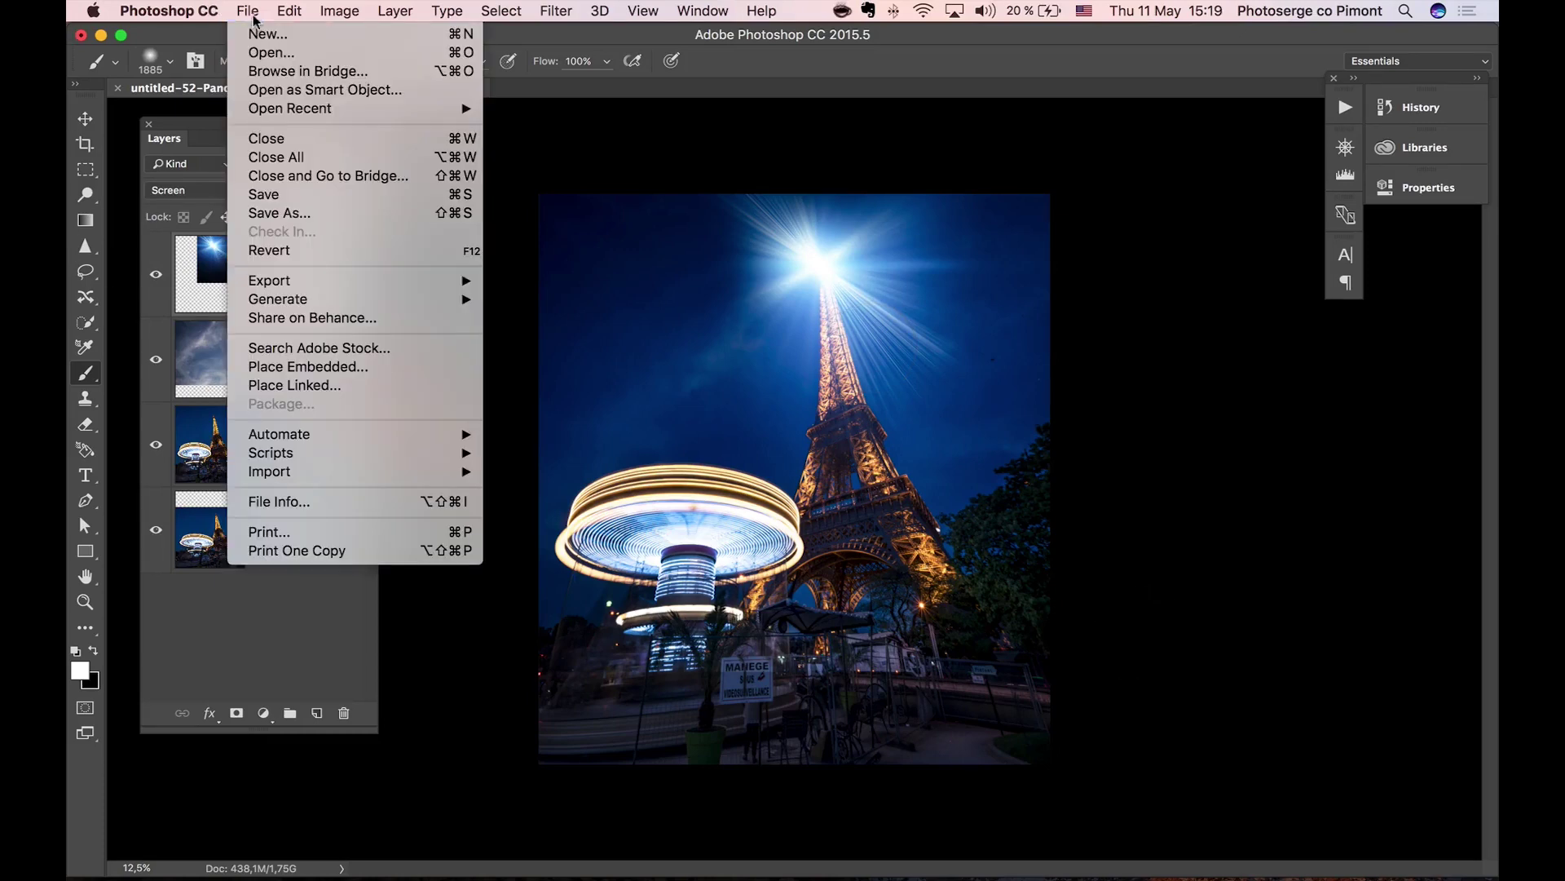
pyautogui.click(267, 138)
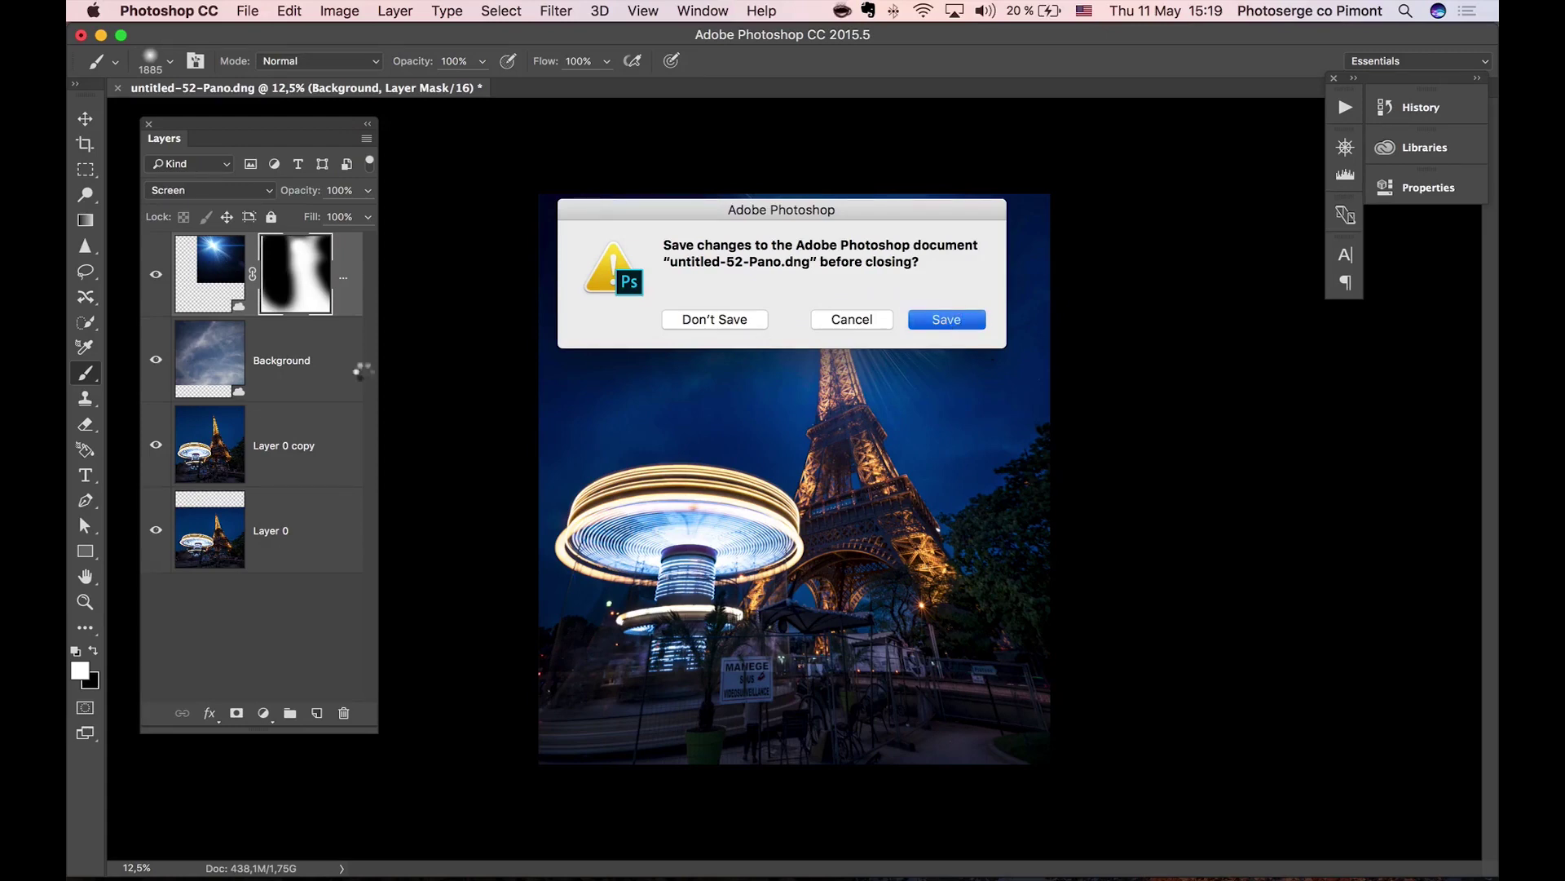
pyautogui.press('super+Tab')
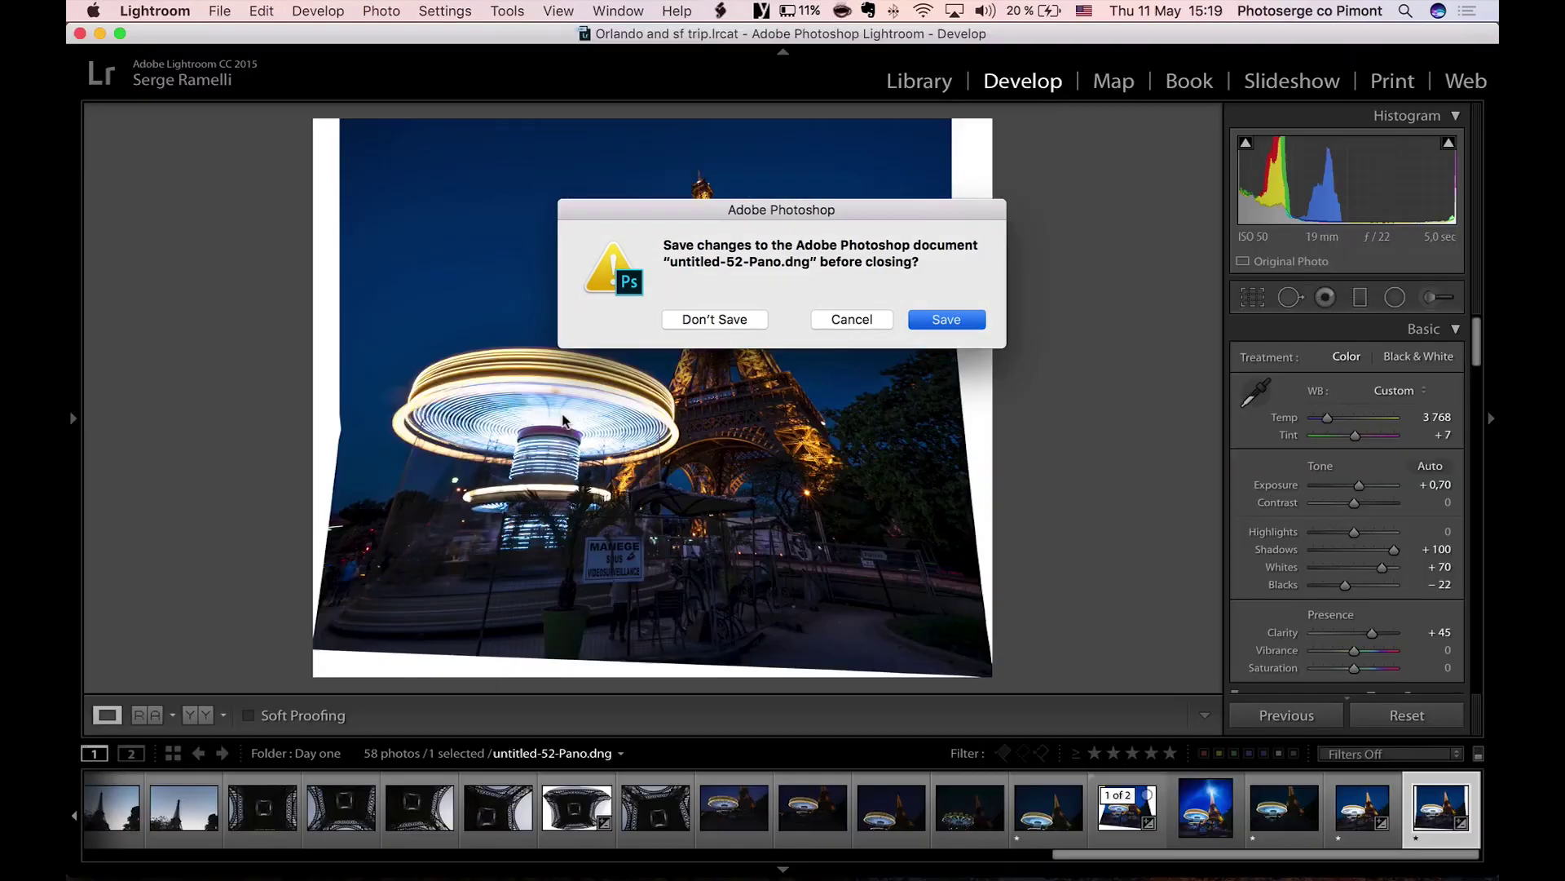
pyautogui.press('Return')
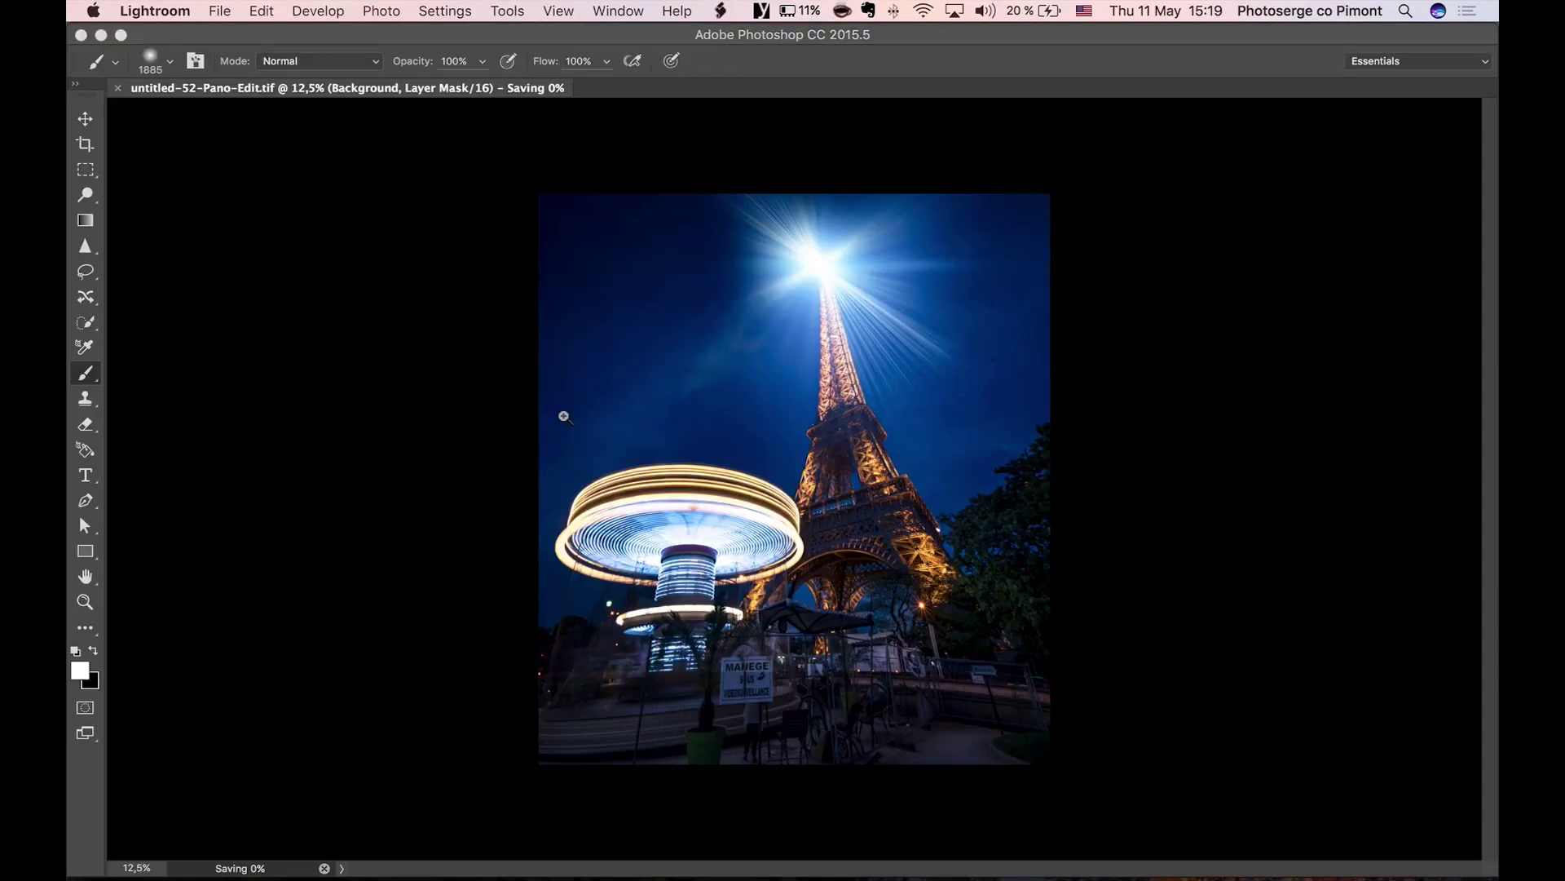
pyautogui.press('super+Tab')
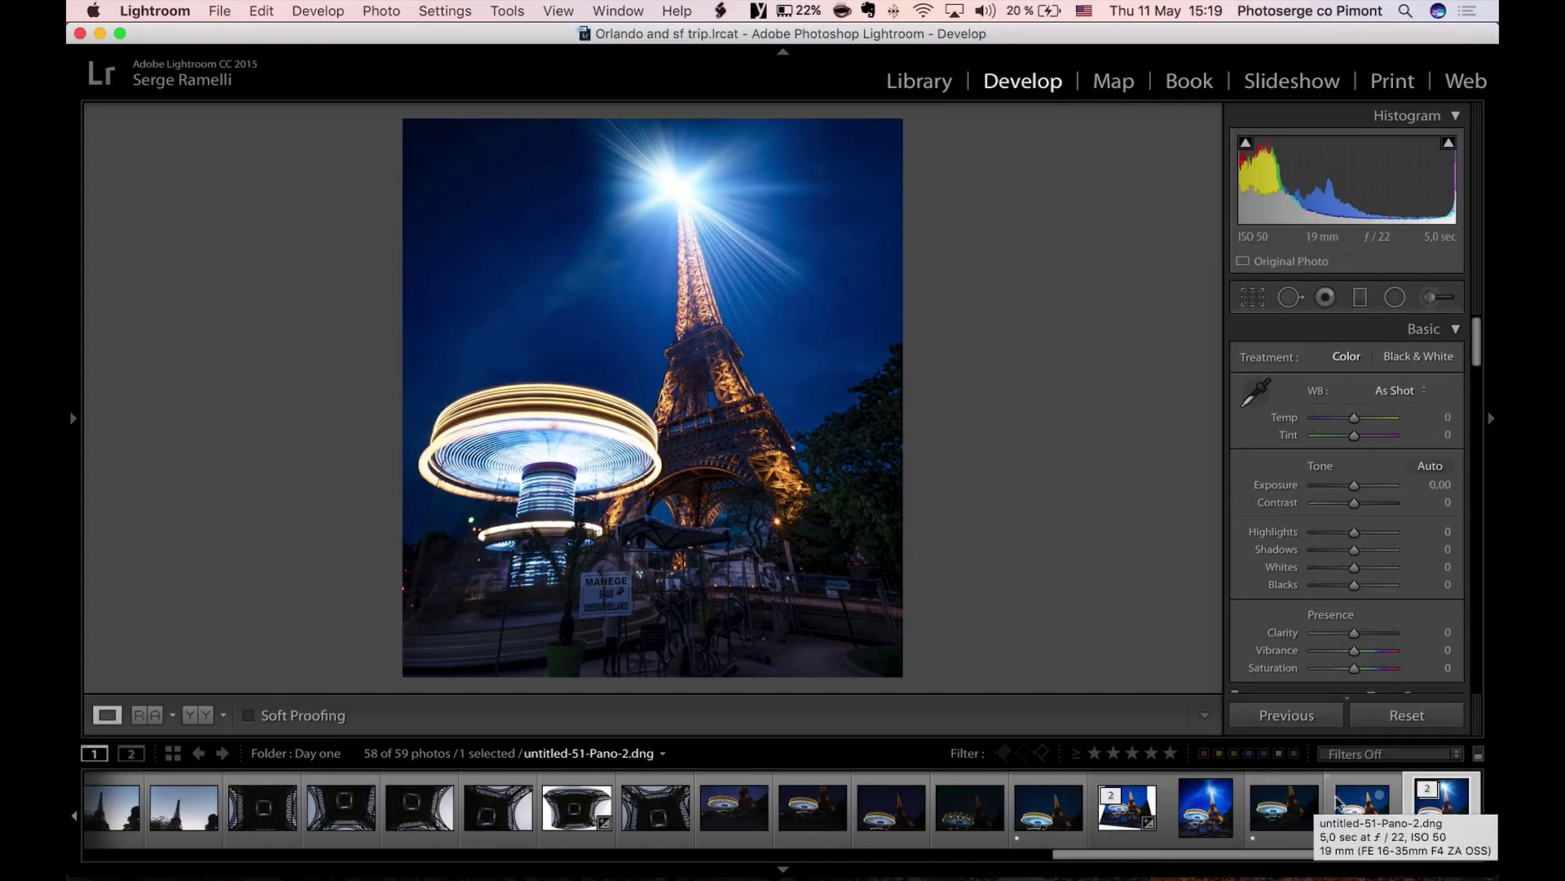
# Add a graduated filter over the lower photo with reduced exposure to darken the foreground
pyautogui.click(1360, 296)
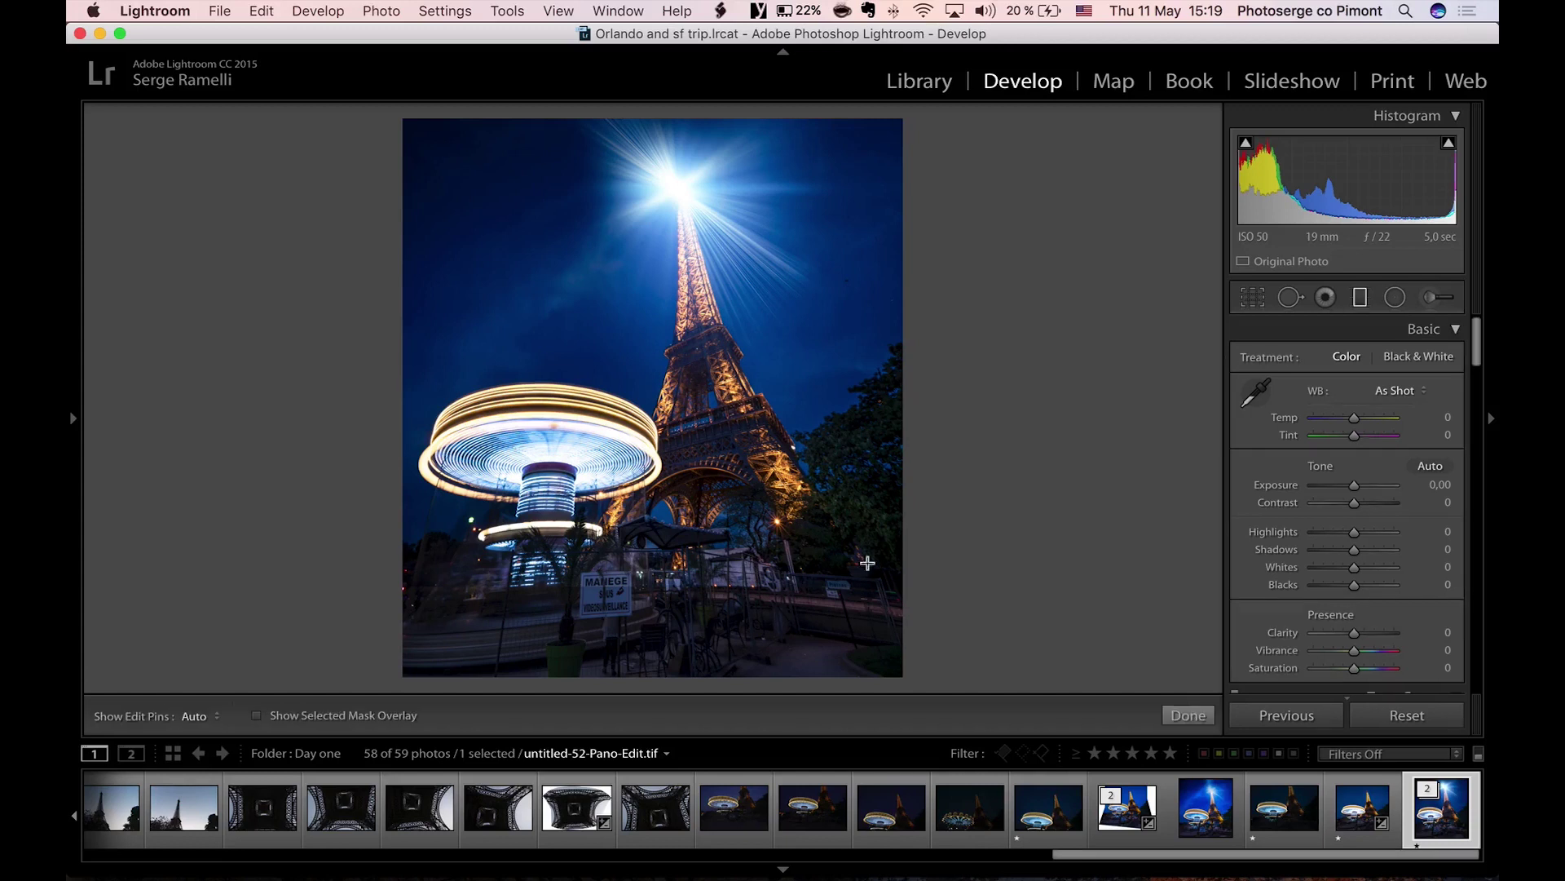
pyautogui.moveTo(720, 629); pyautogui.dragTo(720, 522)
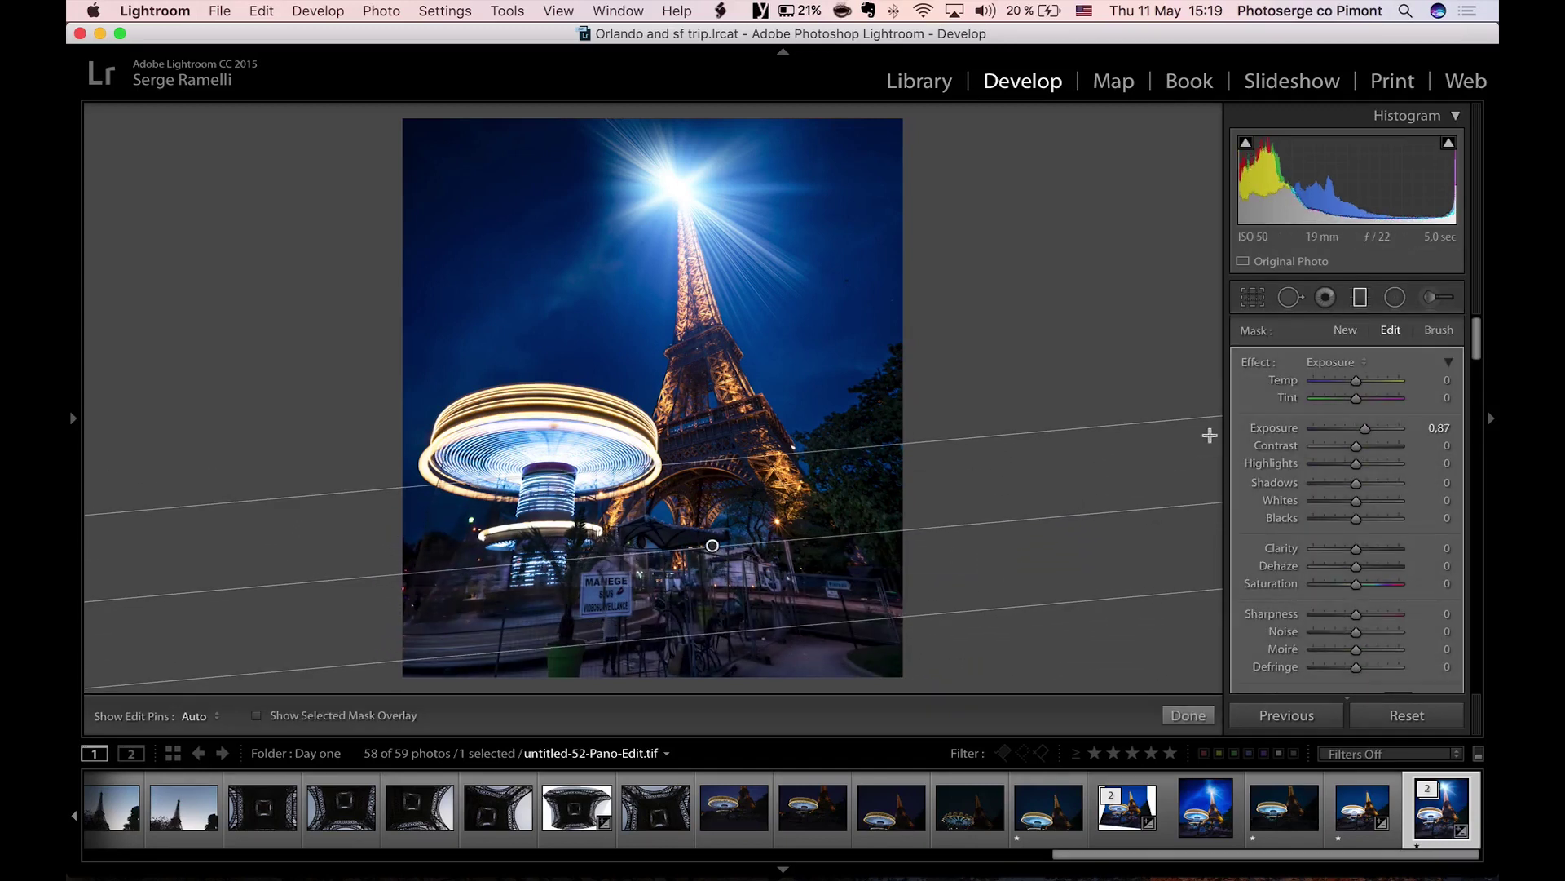
pyautogui.moveTo(1366, 432); pyautogui.dragTo(1341, 433)
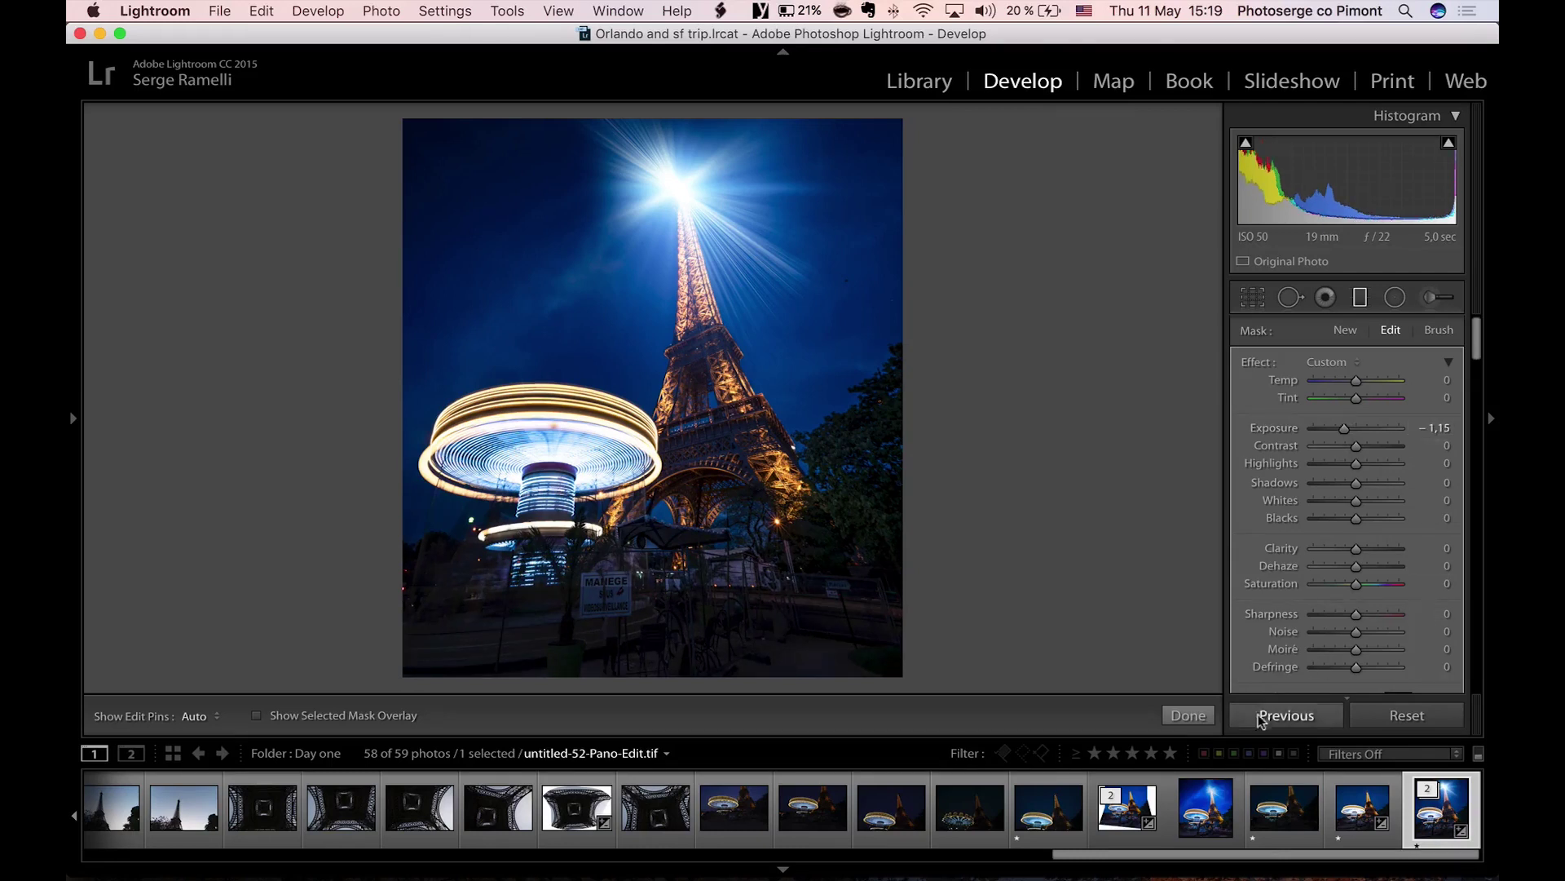
pyautogui.click(1189, 715)
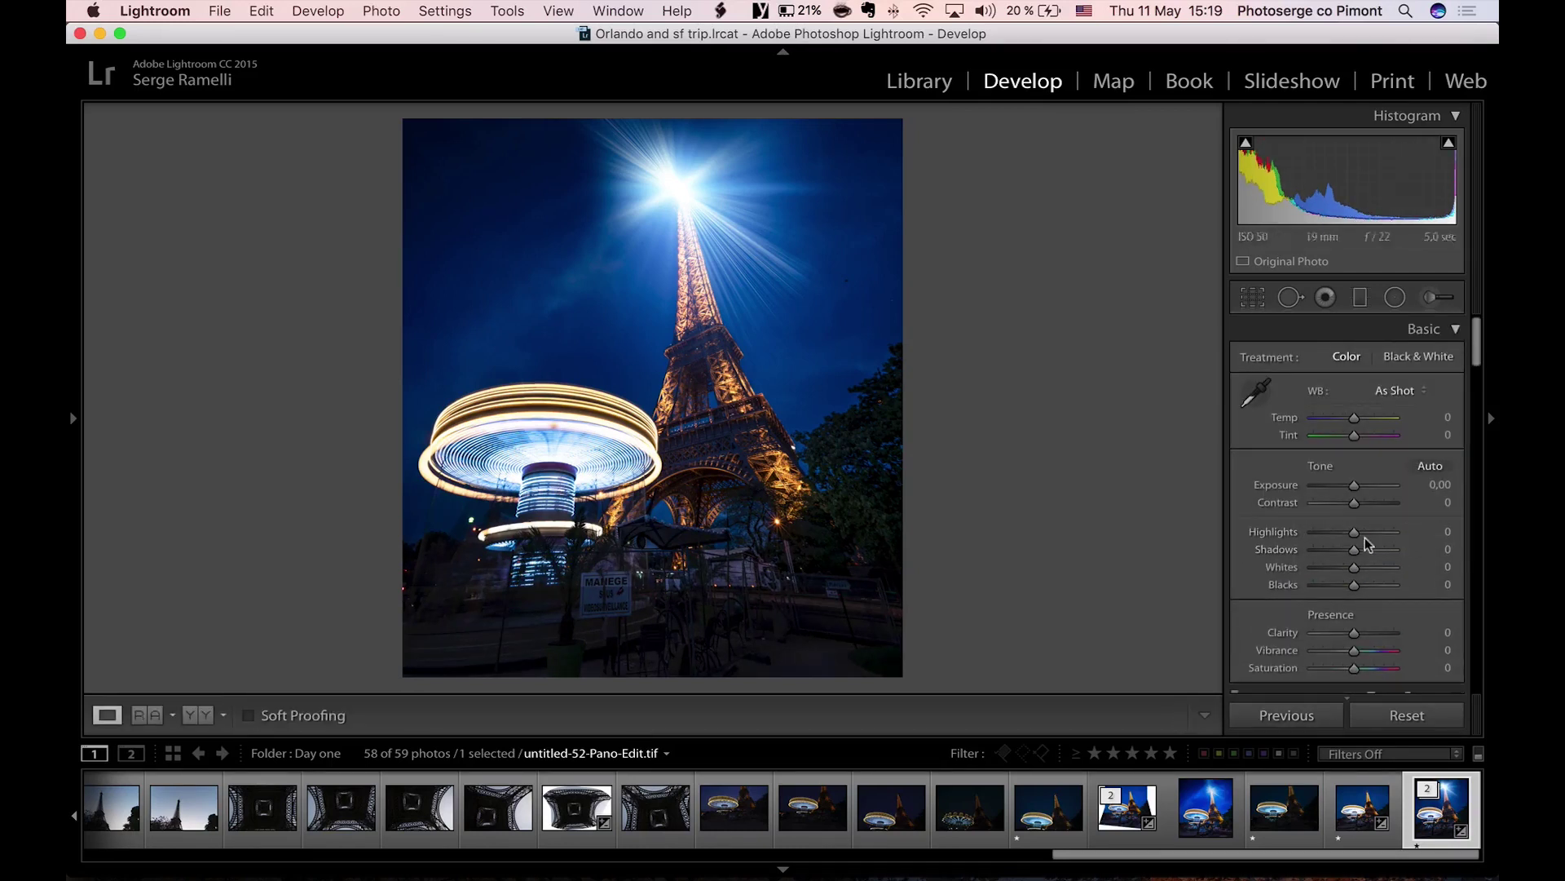
# Raise Whites to about +42, compare with untitled-51-Pano-2.dng, then set Clarity +37 and Vibrance +24
pyautogui.moveTo(1356, 573)
pyautogui.mouseDown()
pyautogui.moveTo(1374, 573)
pyautogui.moveTo(1357, 551)
pyautogui.moveTo(1373, 551)
pyautogui.moveTo(1348, 534)
pyautogui.moveTo(1342, 587)
pyautogui.mouseUp()
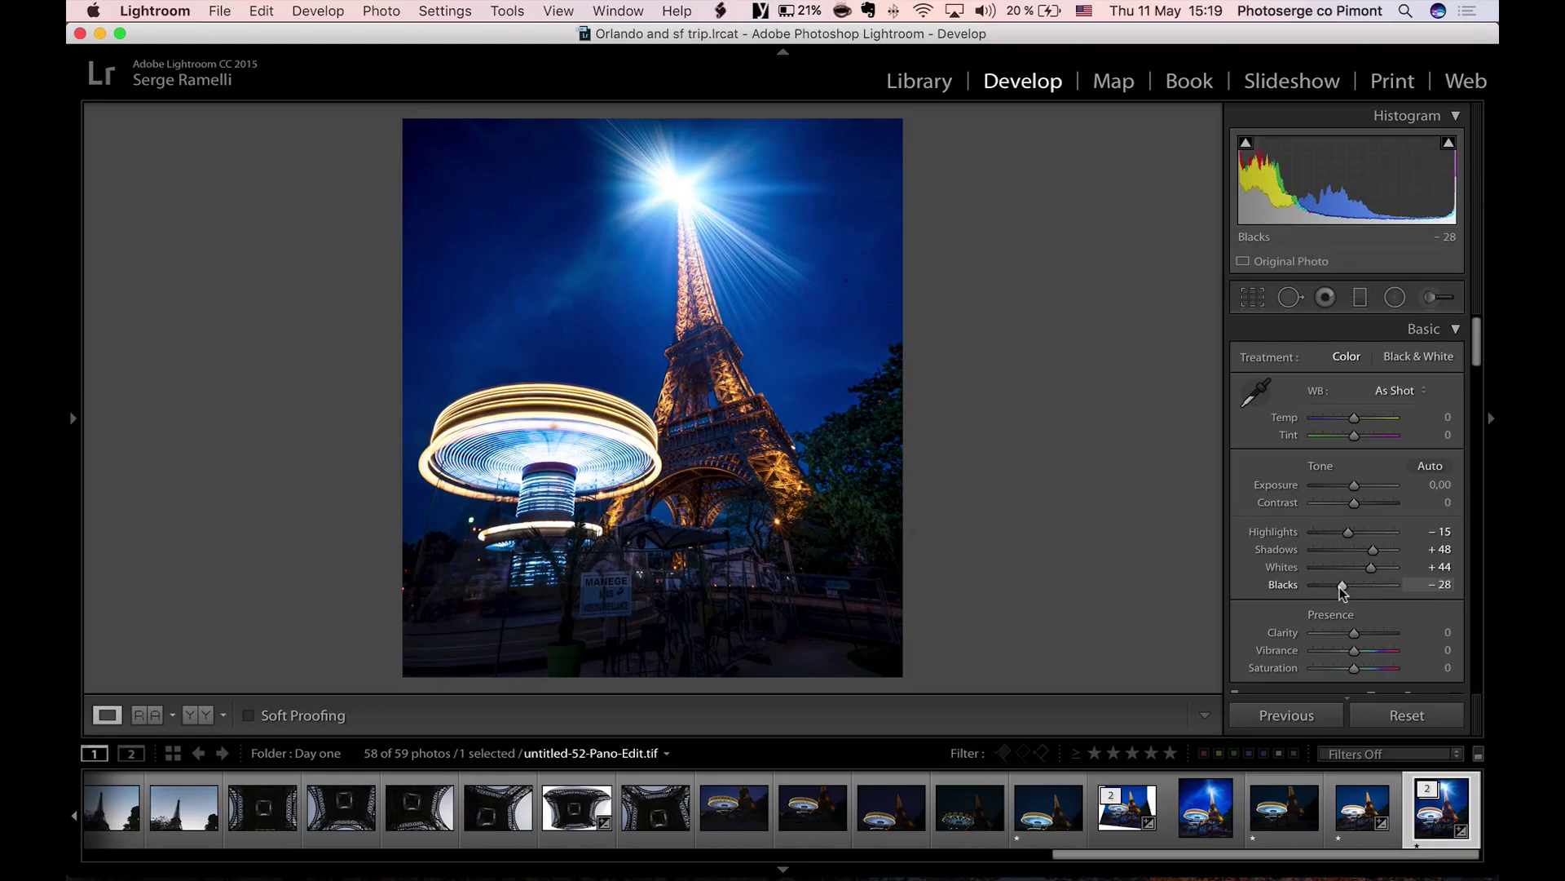
pyautogui.click(1209, 820)
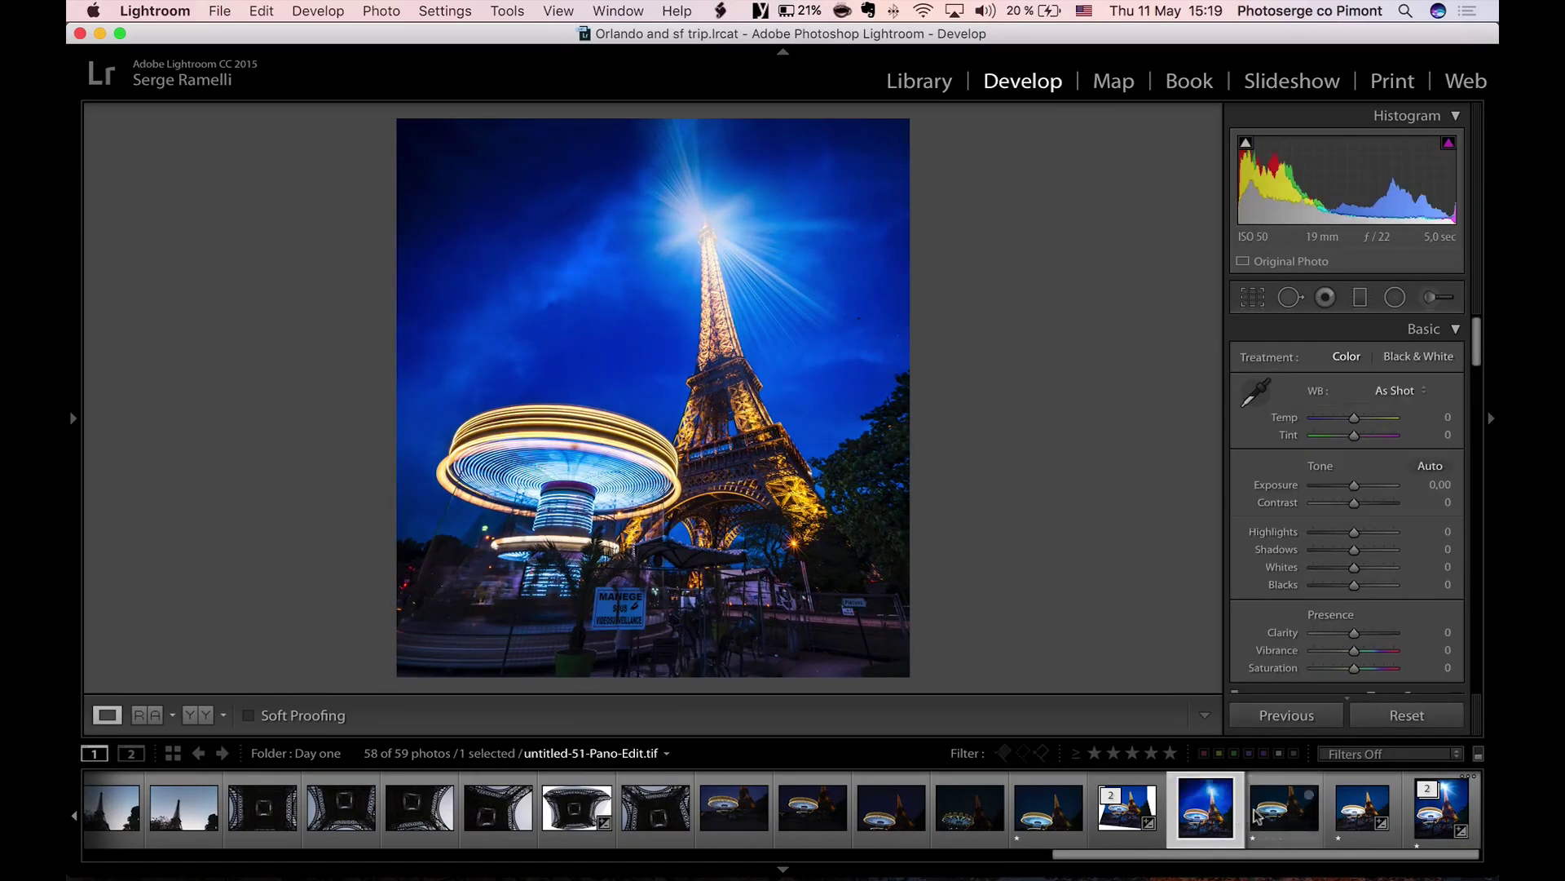
pyautogui.click(1416, 826)
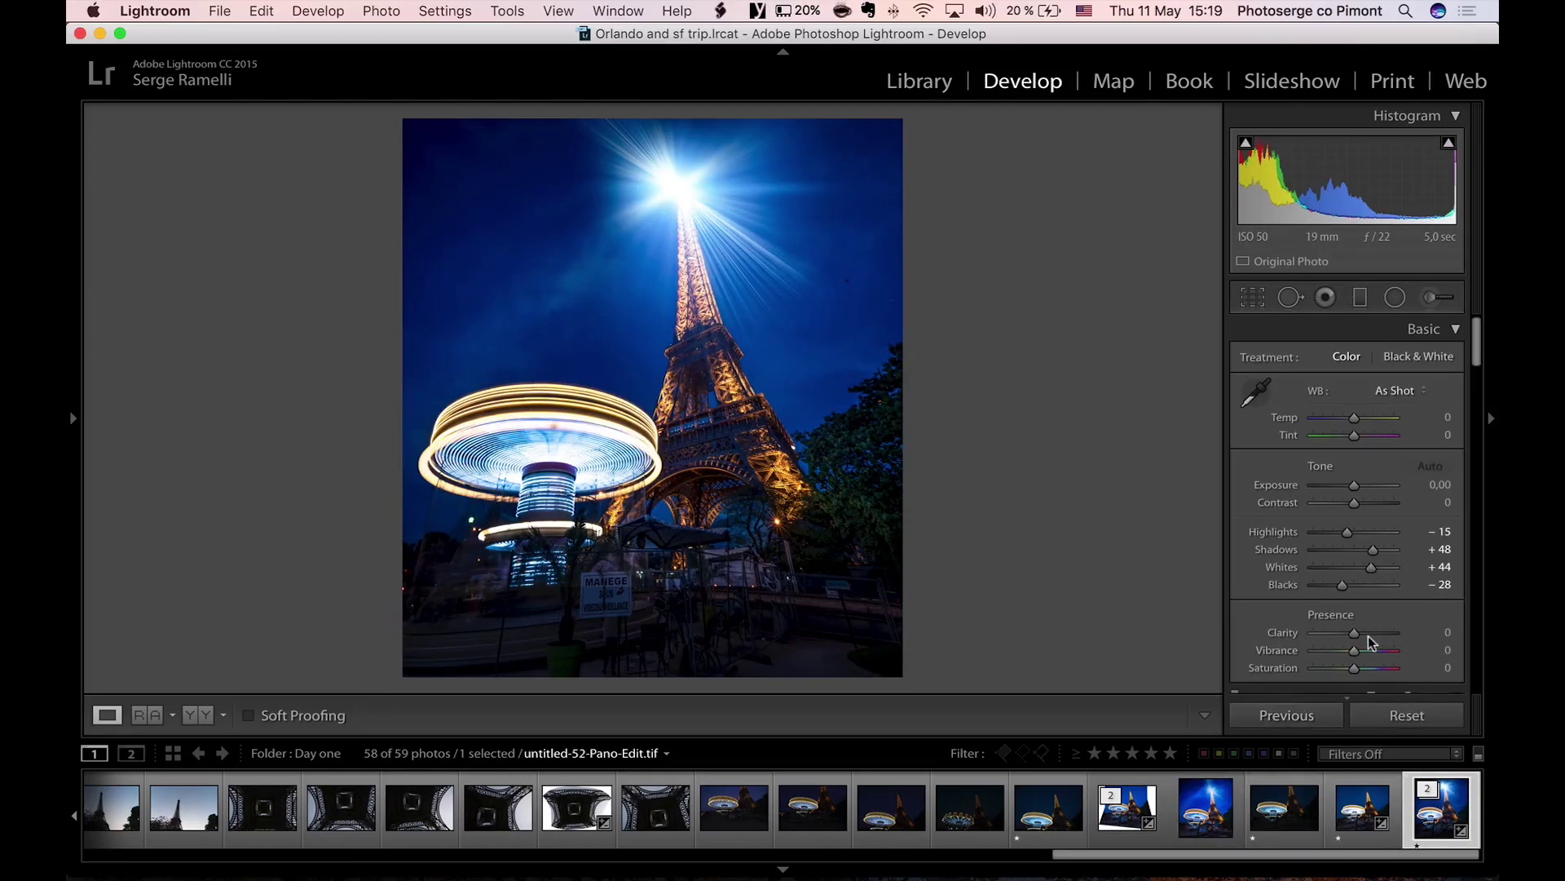
pyautogui.moveTo(1354, 633)
pyautogui.mouseDown()
pyautogui.moveTo(1369, 633)
pyautogui.moveTo(1364, 652)
pyautogui.mouseUp()
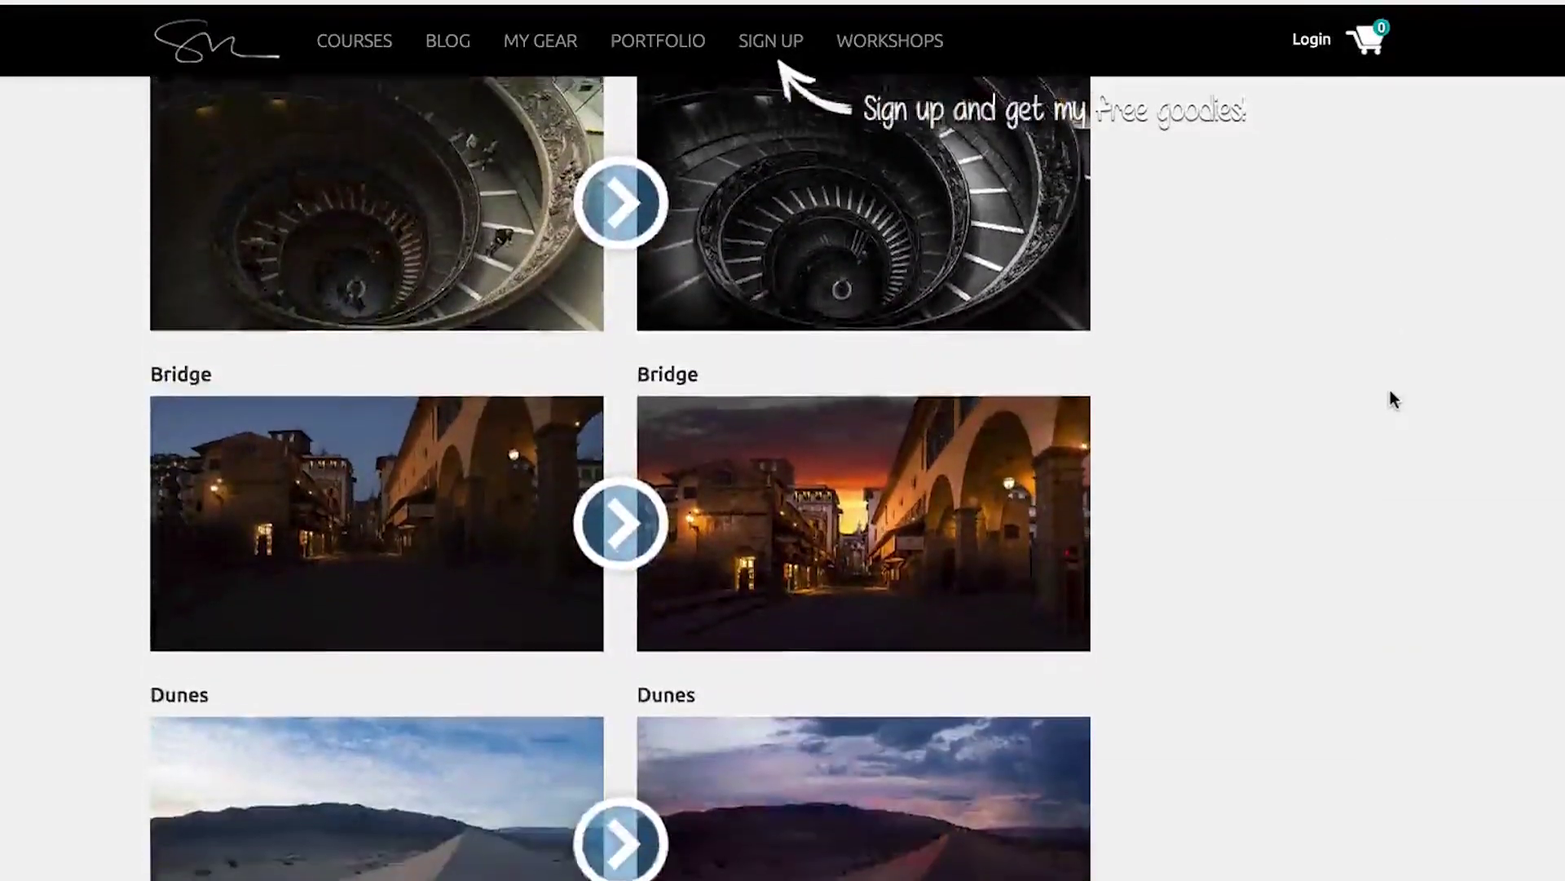
# Scroll the gallery down to the Venice Milky Way and Florence Day to Night pairs
pyautogui.scroll(-2, 1391, 393)
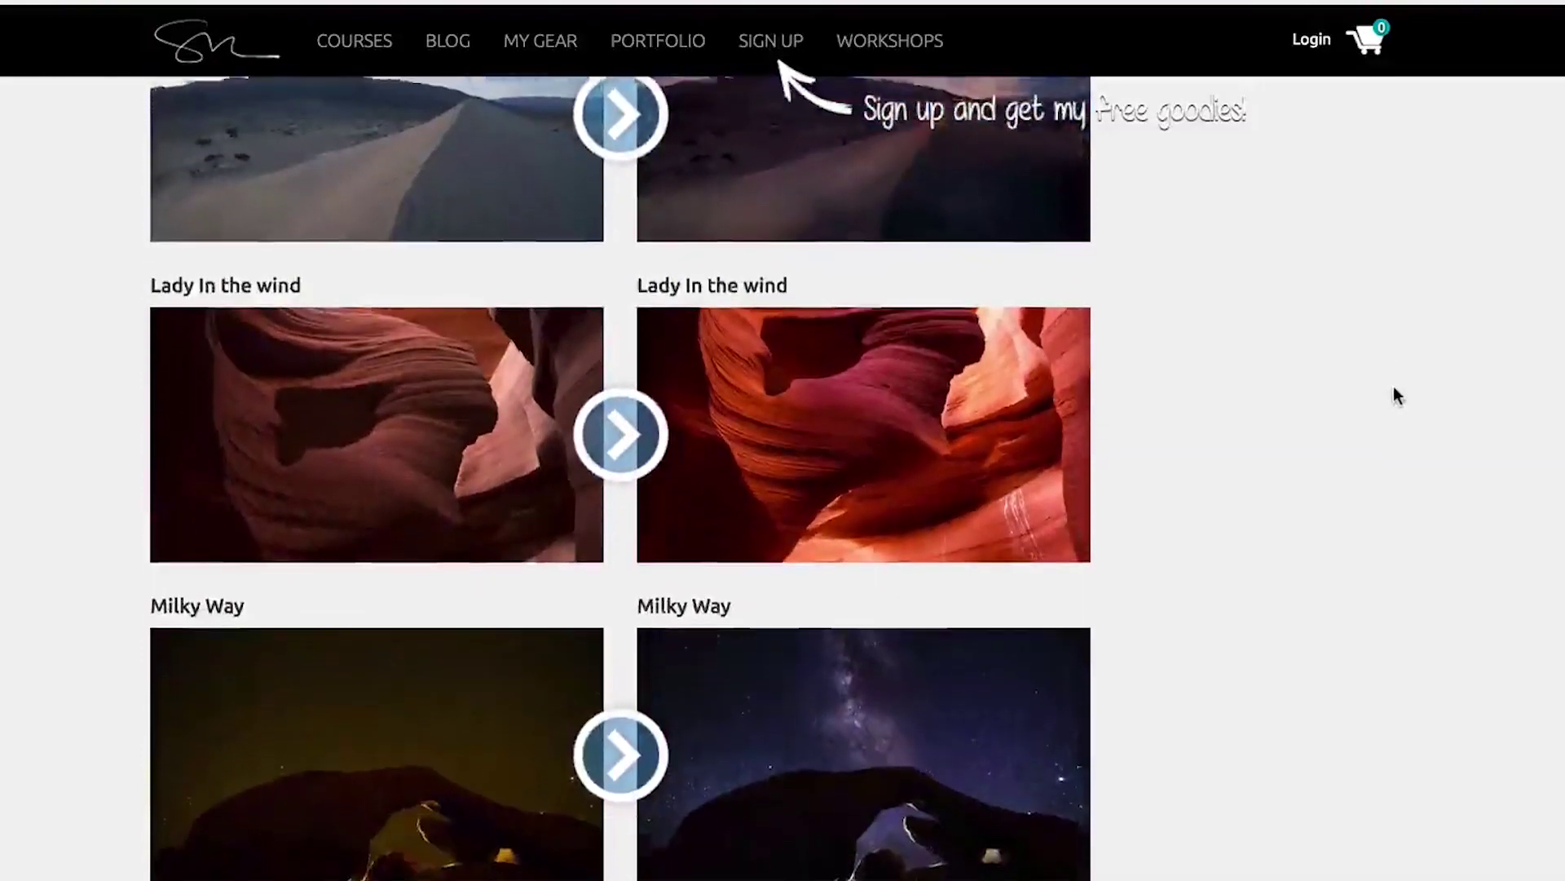
pyautogui.scroll(-10, 1393, 390)
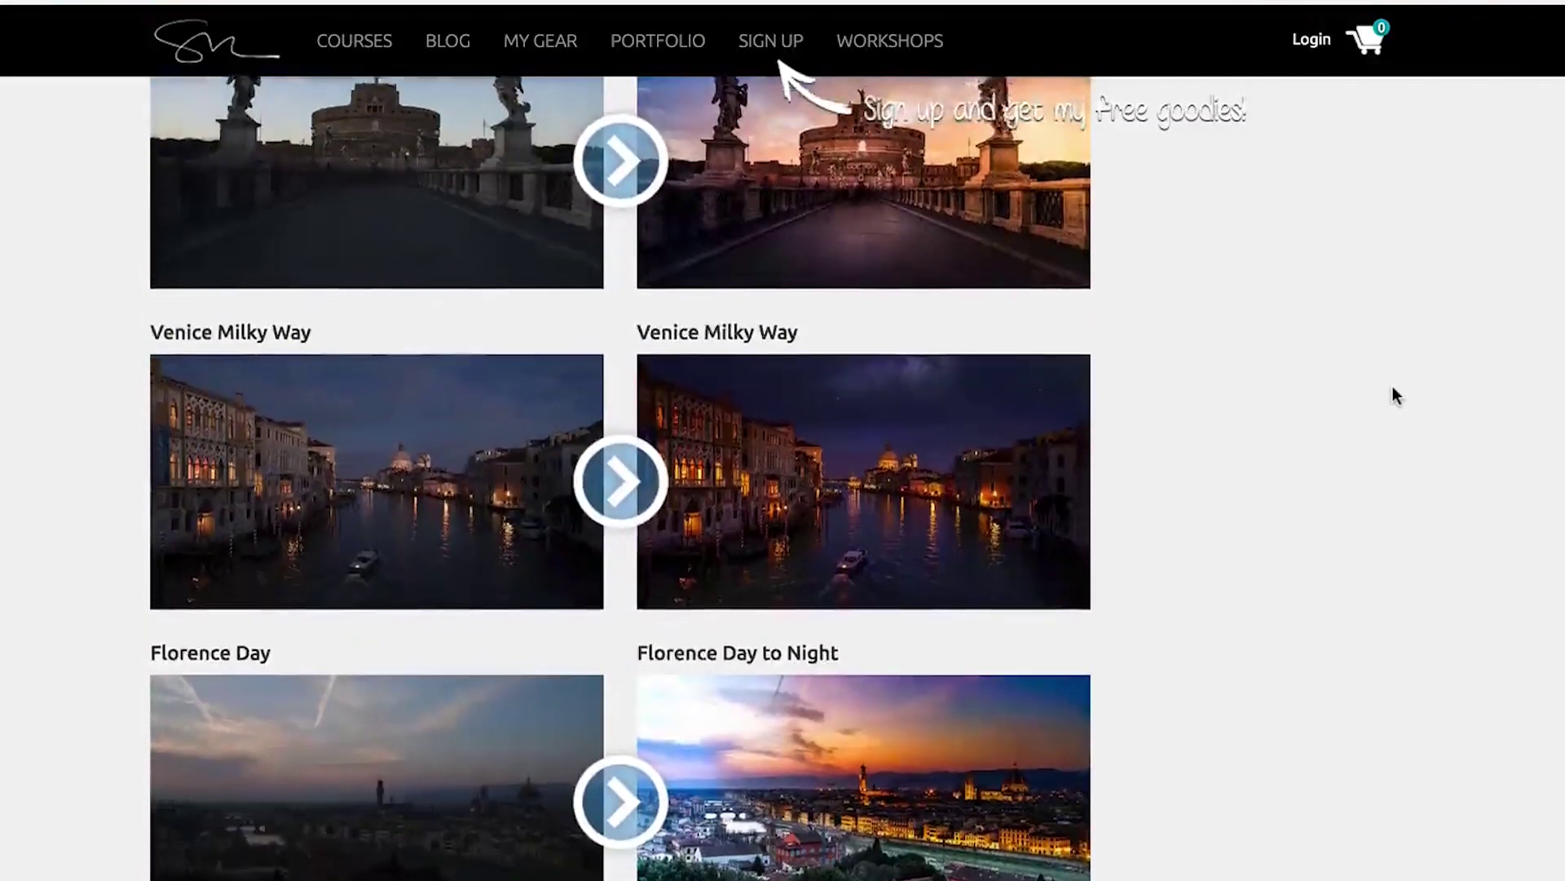